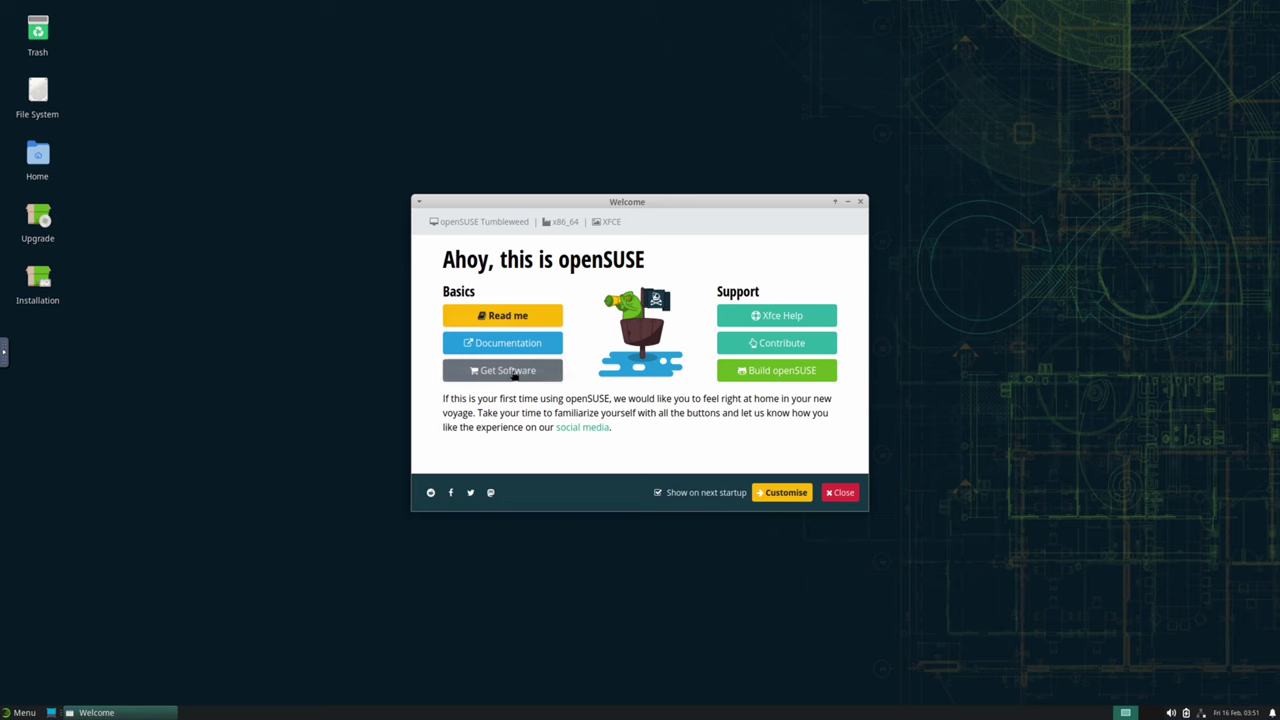
Step: Try the Get Software and Build openSUSE links from the Welcome window, and close the browser
{"action": "left_click", "coordinate": [508, 371]}
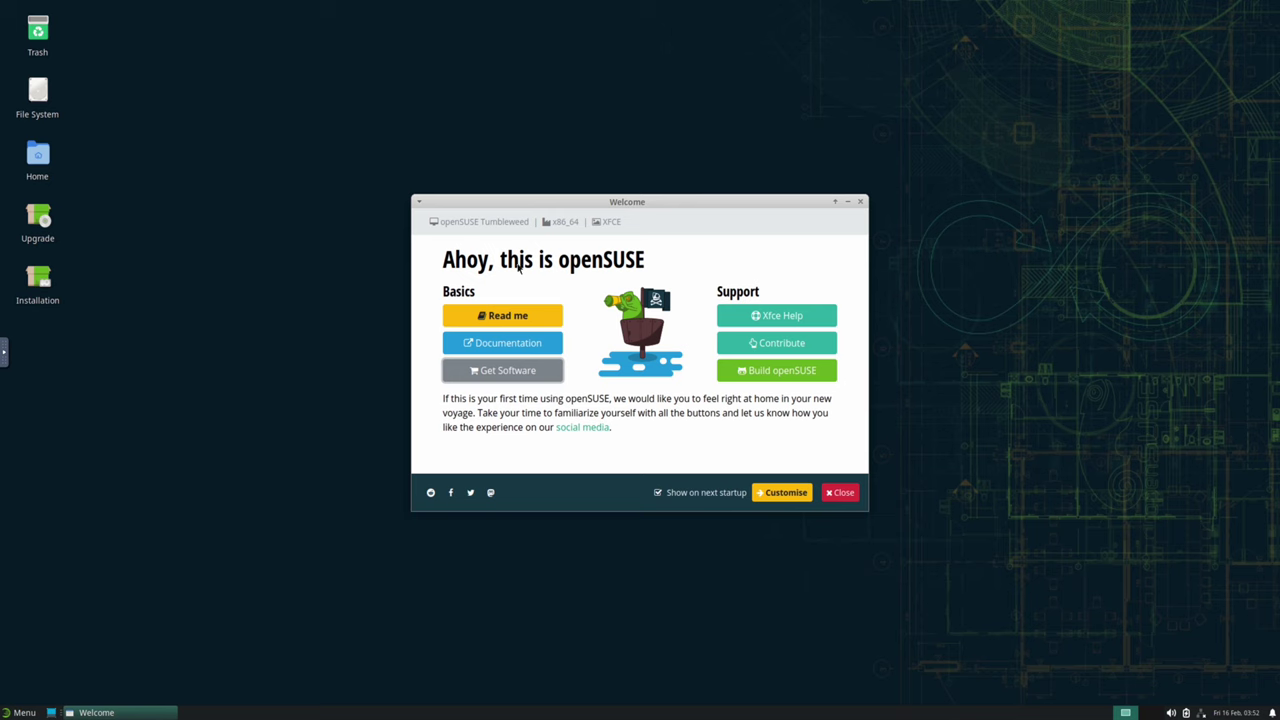
{"action": "left_click", "coordinate": [522, 369]}
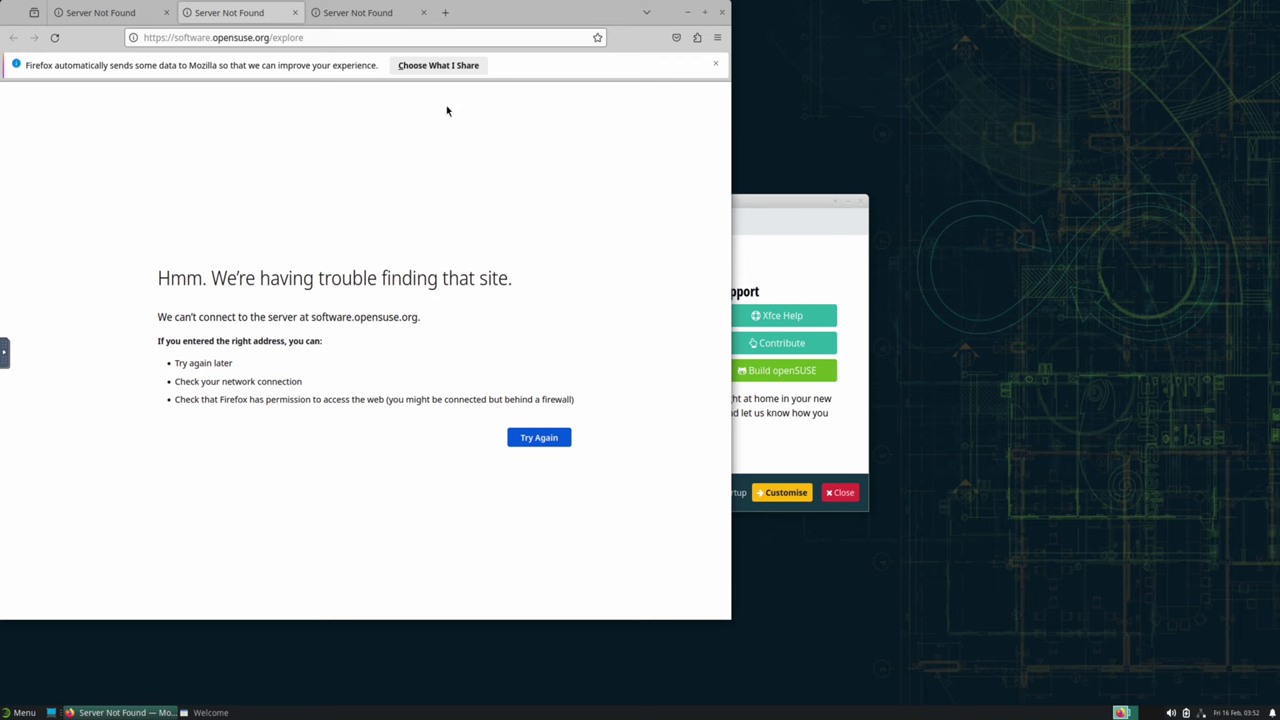
{"action": "left_click", "coordinate": [800, 255]}
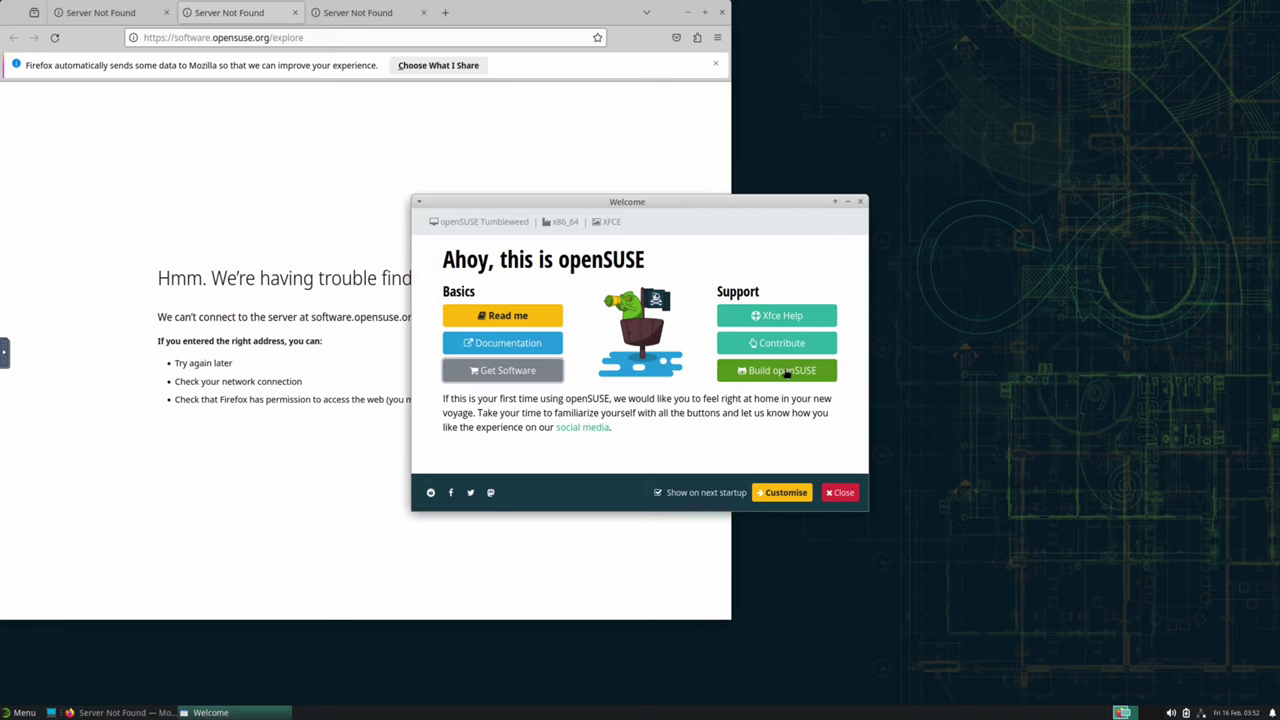
{"action": "left_click", "coordinate": [783, 372]}
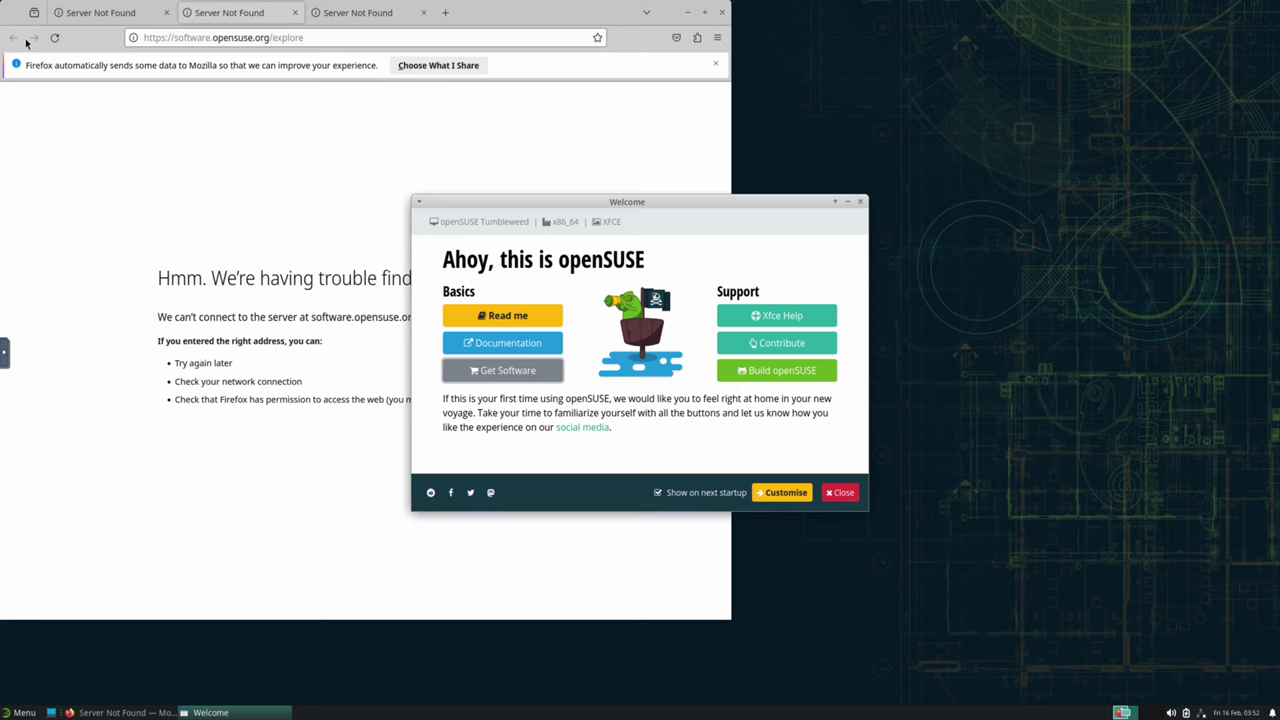
{"action": "left_click", "coordinate": [722, 12]}
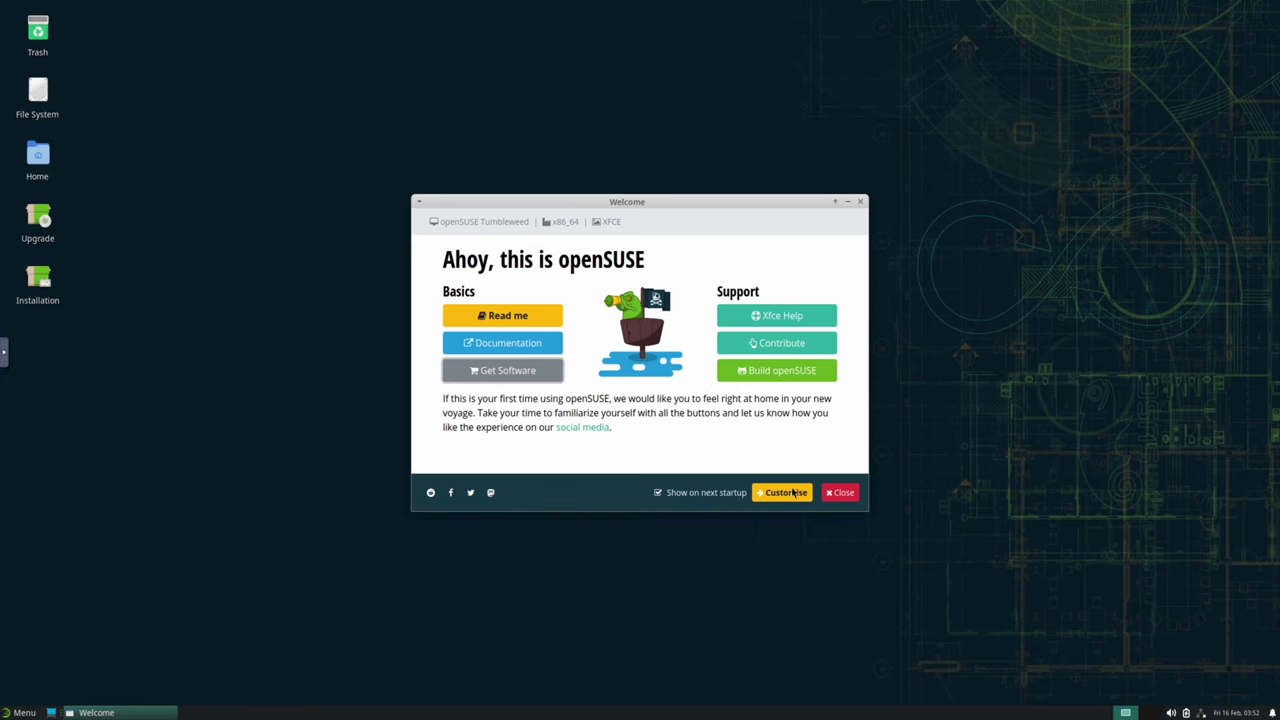
Step: Go to the Welcome window's desktop customisation page, apply the Unitatis layout and check its applications menu
{"action": "left_click", "coordinate": [793, 492]}
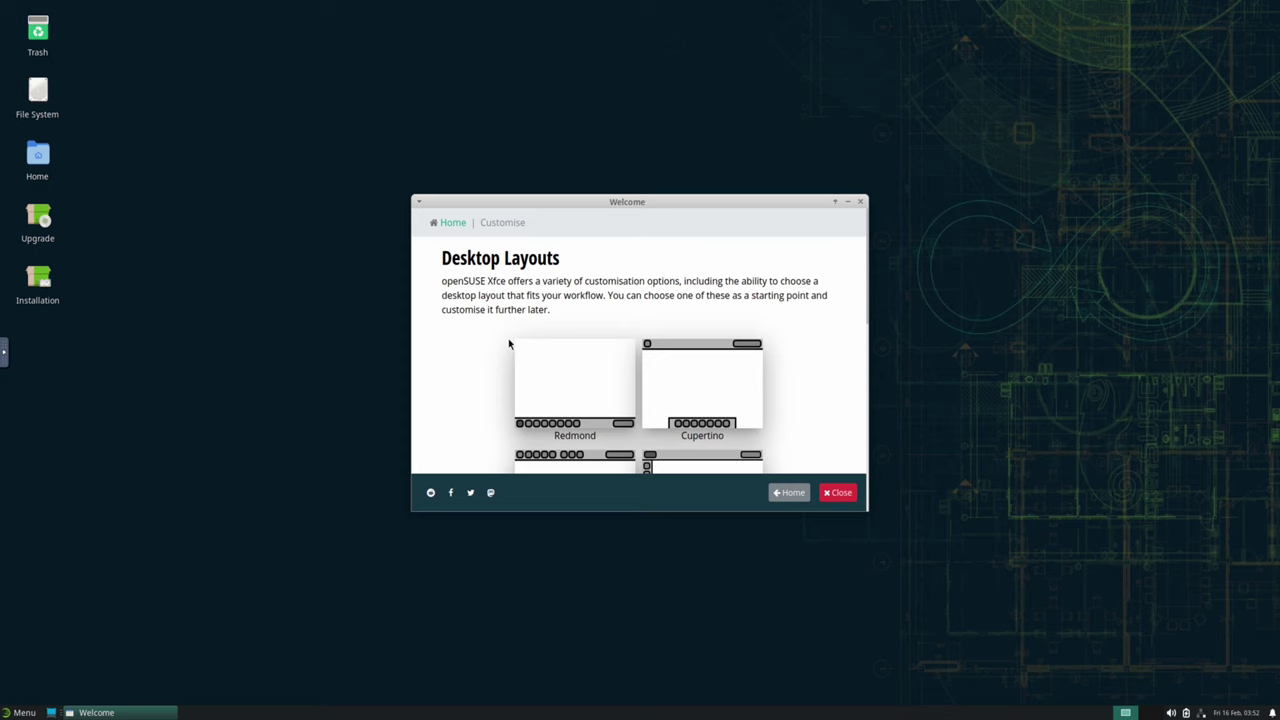
{"action": "scroll", "coordinate": [508, 342], "scroll_direction": "down", "scroll_amount": 2}
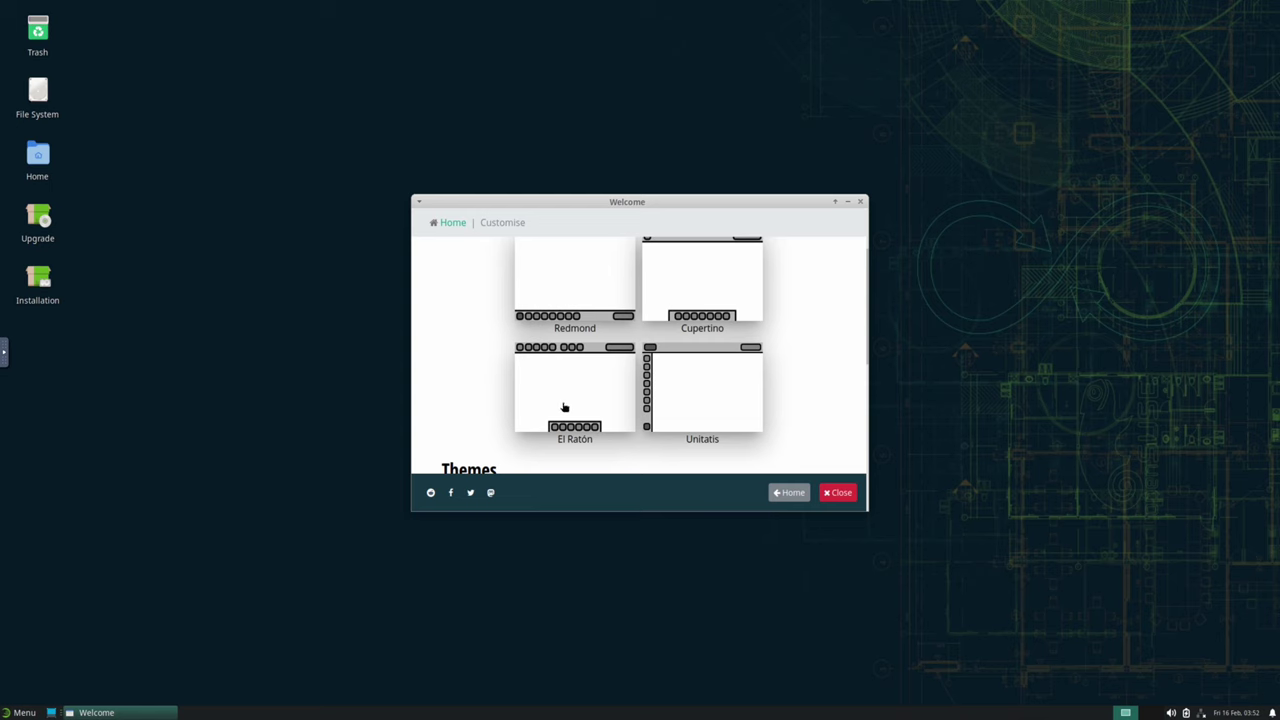
{"action": "left_click", "coordinate": [696, 393]}
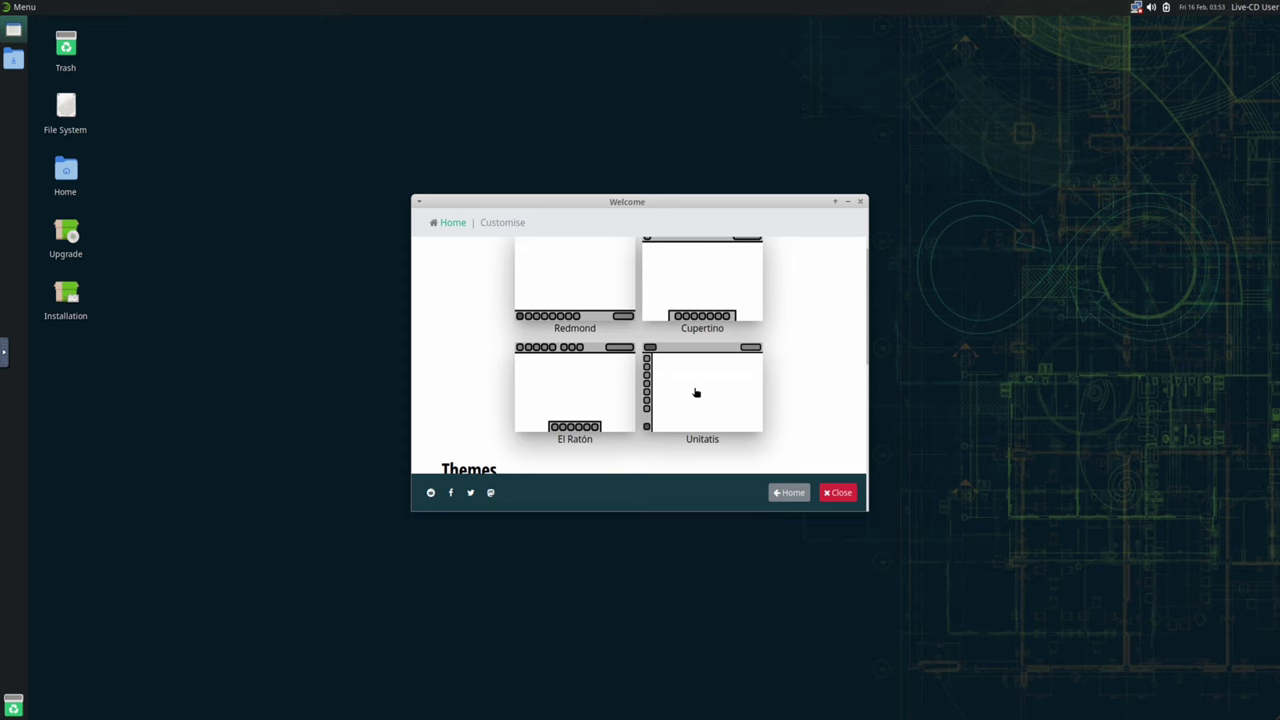
{"action": "left_click", "coordinate": [30, 9]}
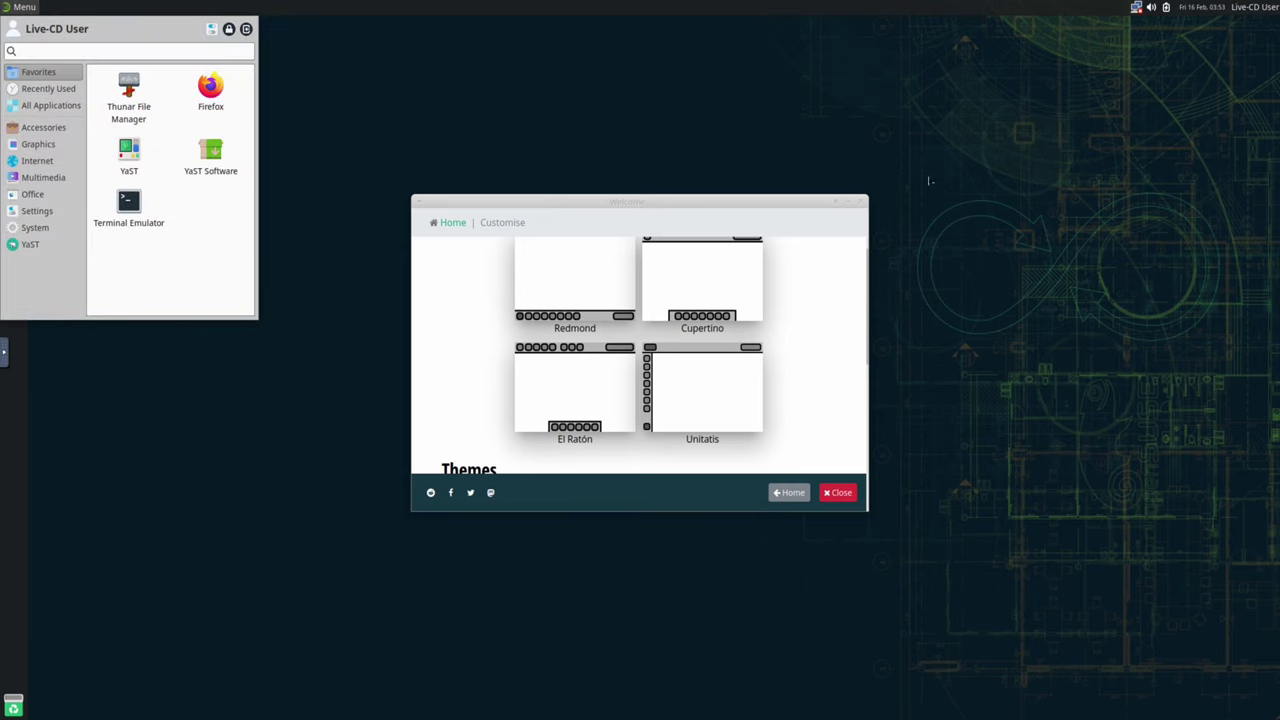
{"action": "key", "text": "Escape"}
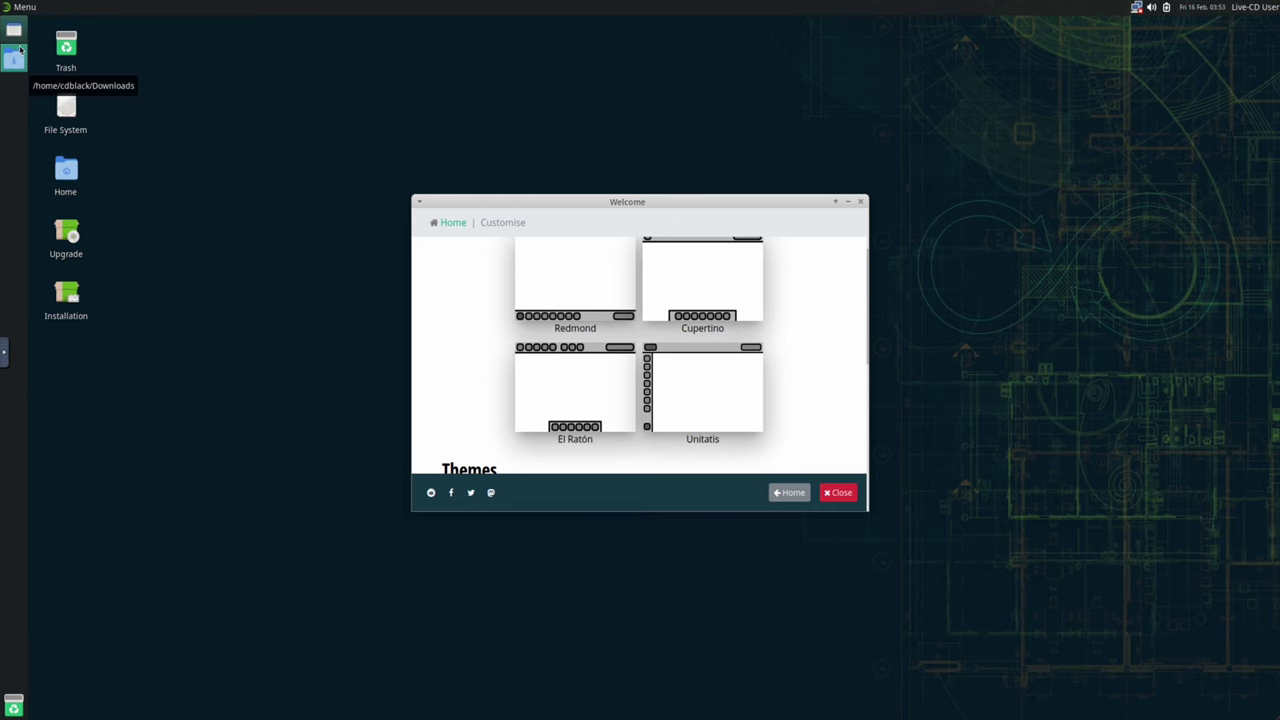
Step: Try the El Ratón, Unitatis, Redmond and Cupertino desktop layouts, finishing with El Ratón applied
{"action": "left_click", "coordinate": [612, 394]}
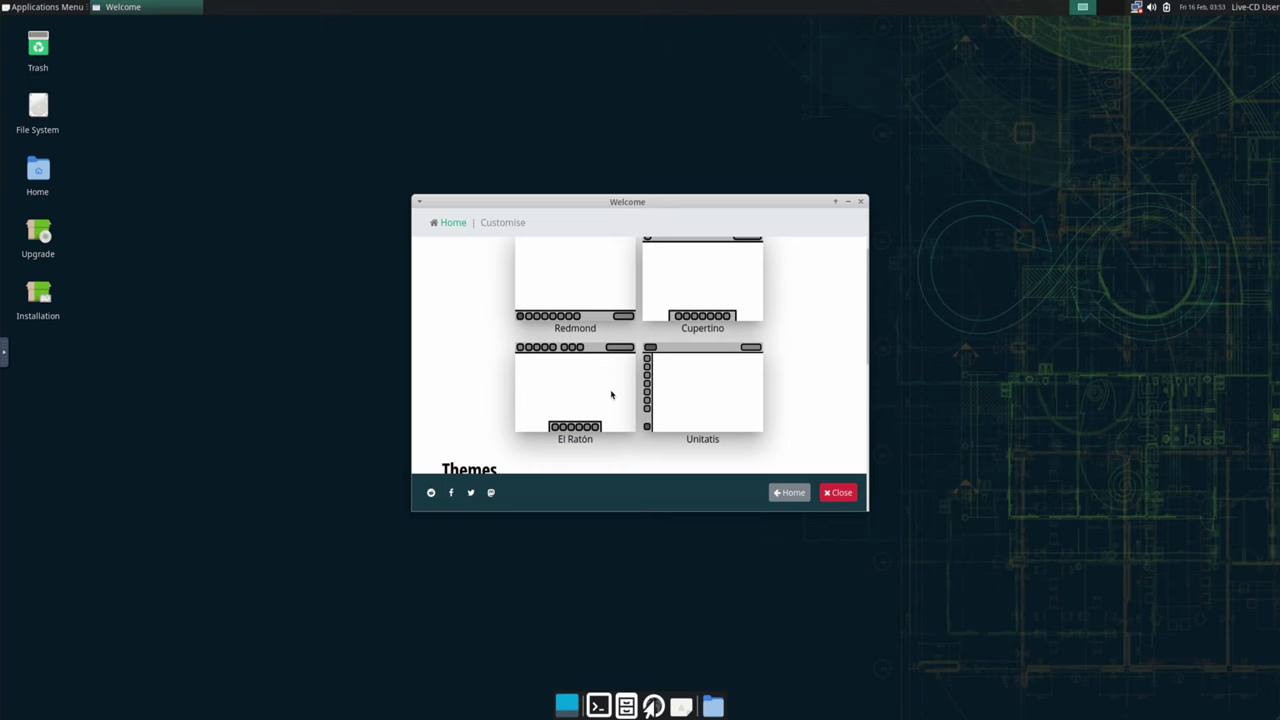
{"action": "left_click", "coordinate": [655, 390]}
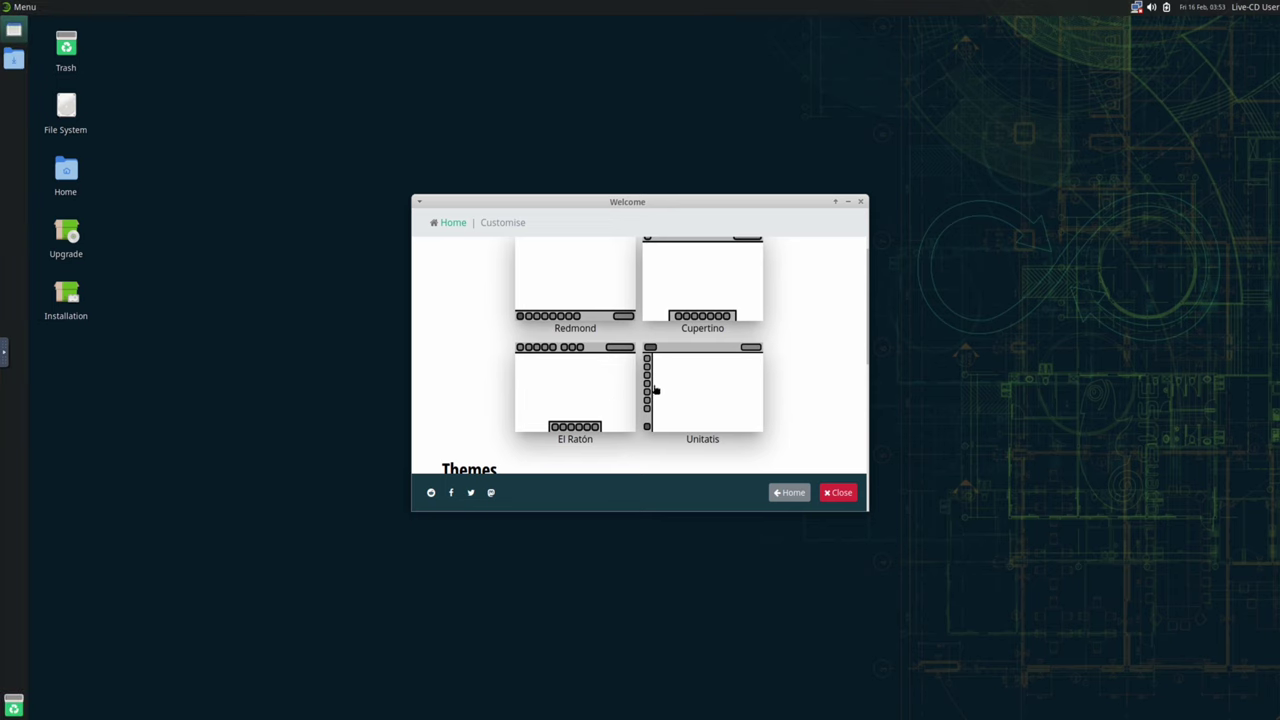
{"action": "left_click", "coordinate": [601, 386]}
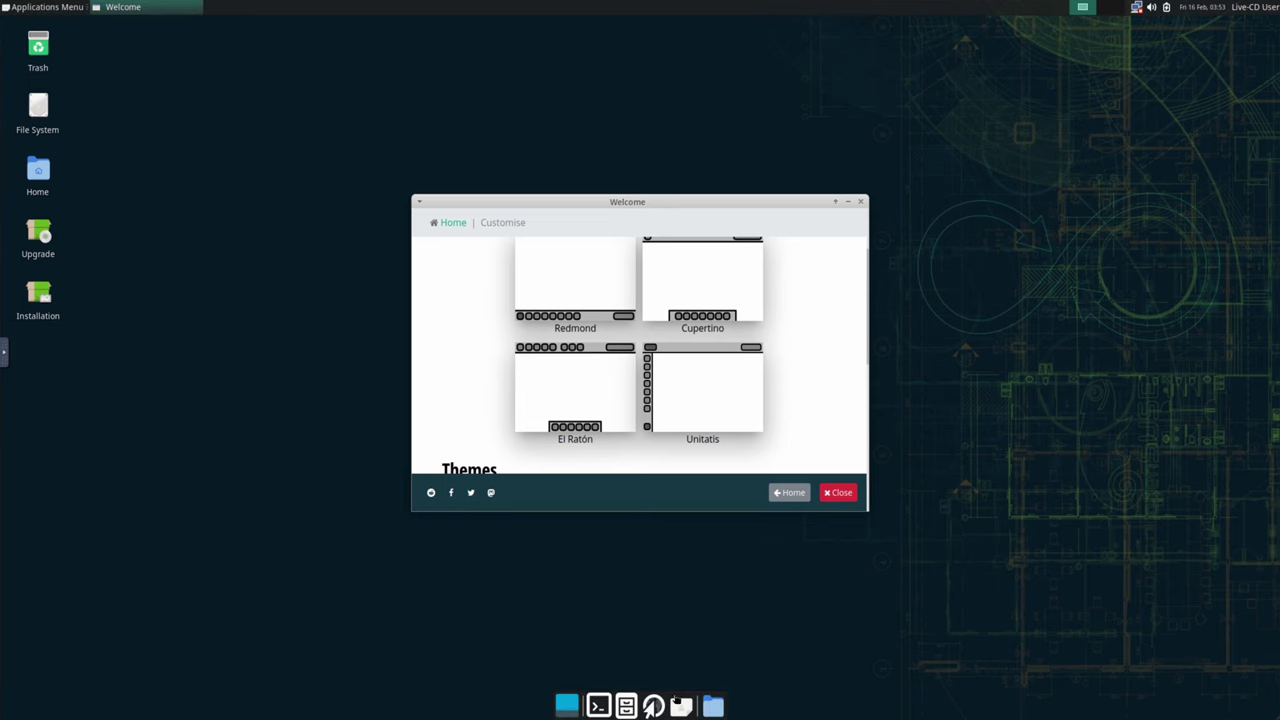
{"action": "left_click", "coordinate": [593, 286]}
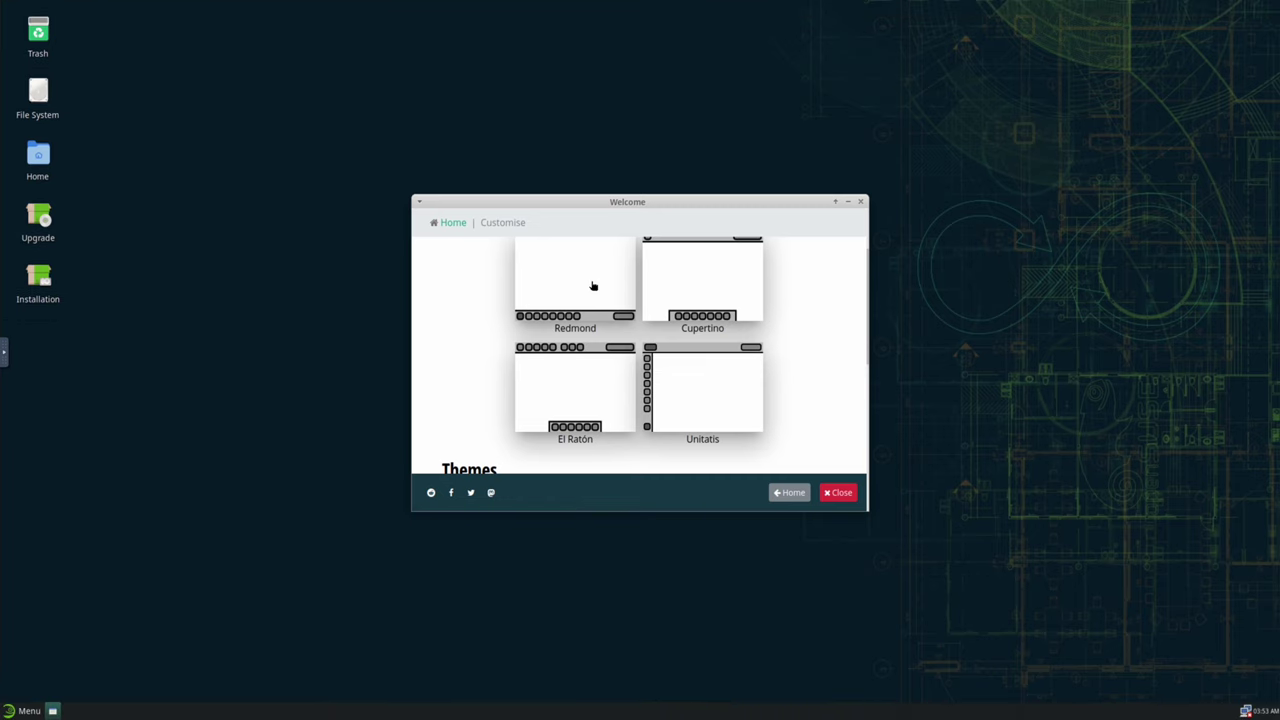
{"action": "left_click", "coordinate": [675, 268]}
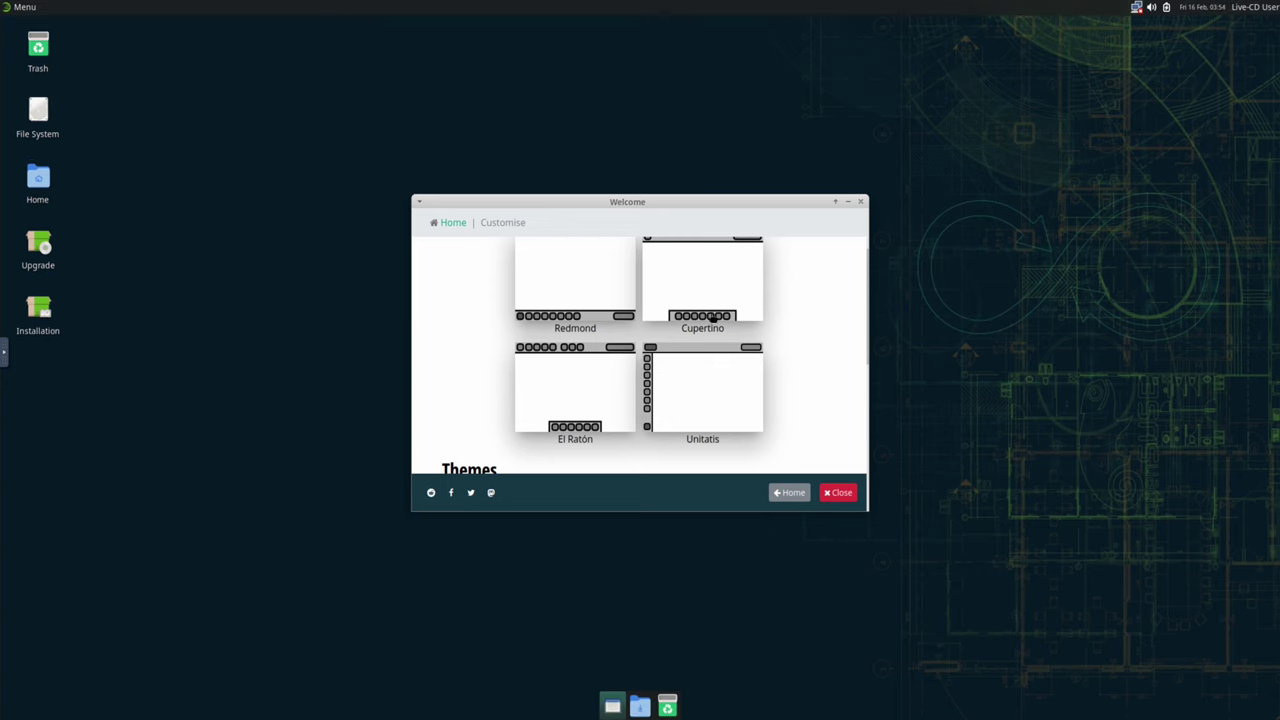
{"action": "left_click", "coordinate": [603, 428]}
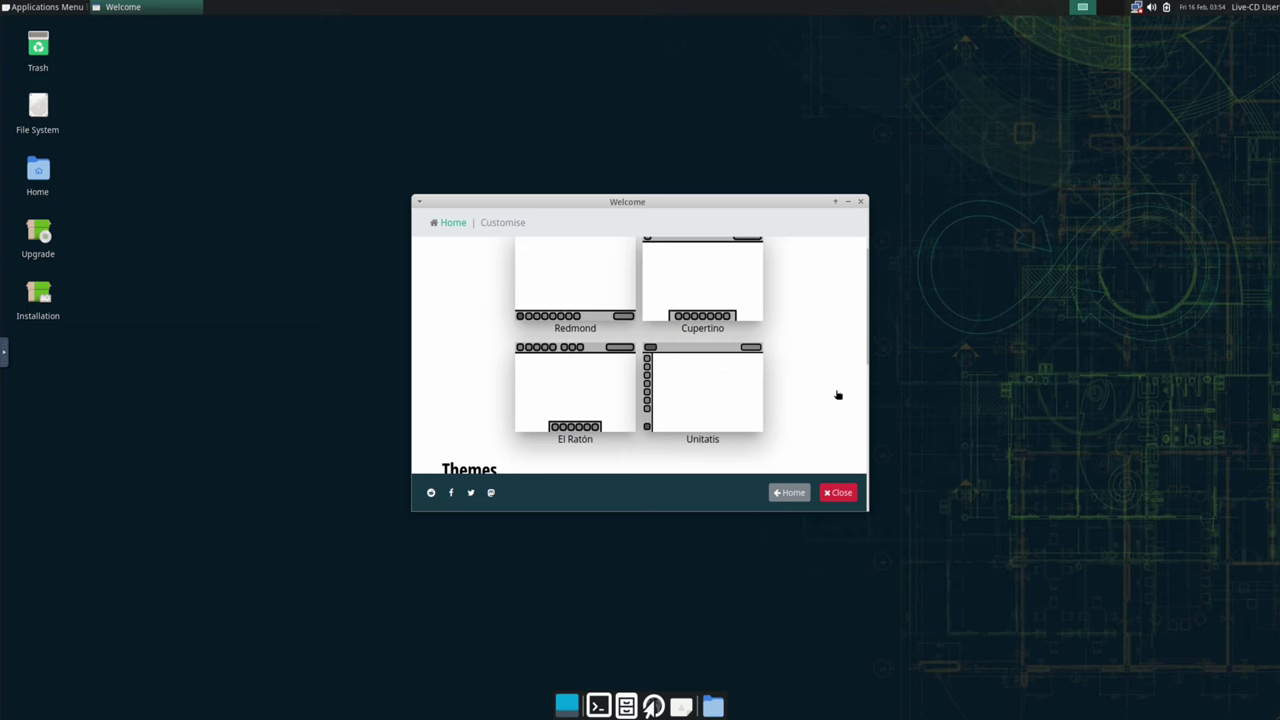
Step: Look over the application themes, apply Adwaita Light followed by Adwaita Dark, and return to the welcome page
{"action": "scroll", "coordinate": [827, 397], "scroll_direction": "down", "scroll_amount": 3}
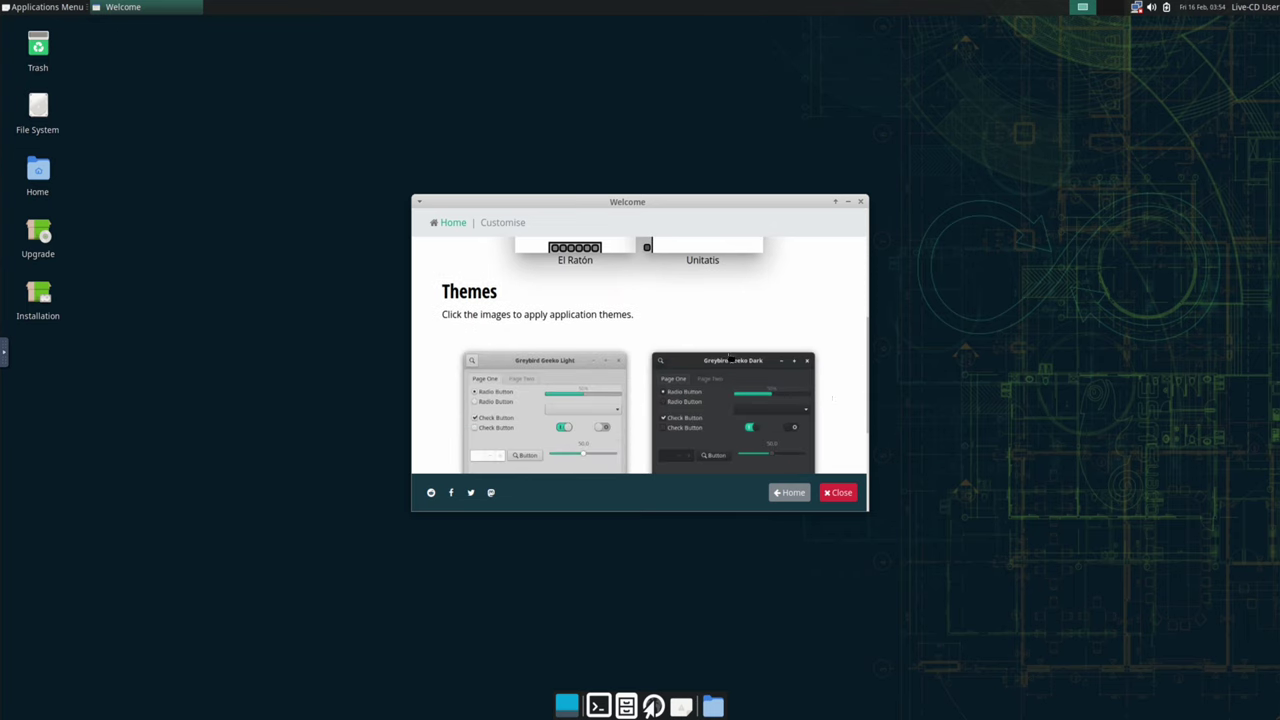
{"action": "scroll", "coordinate": [731, 358], "scroll_direction": "down", "scroll_amount": 3}
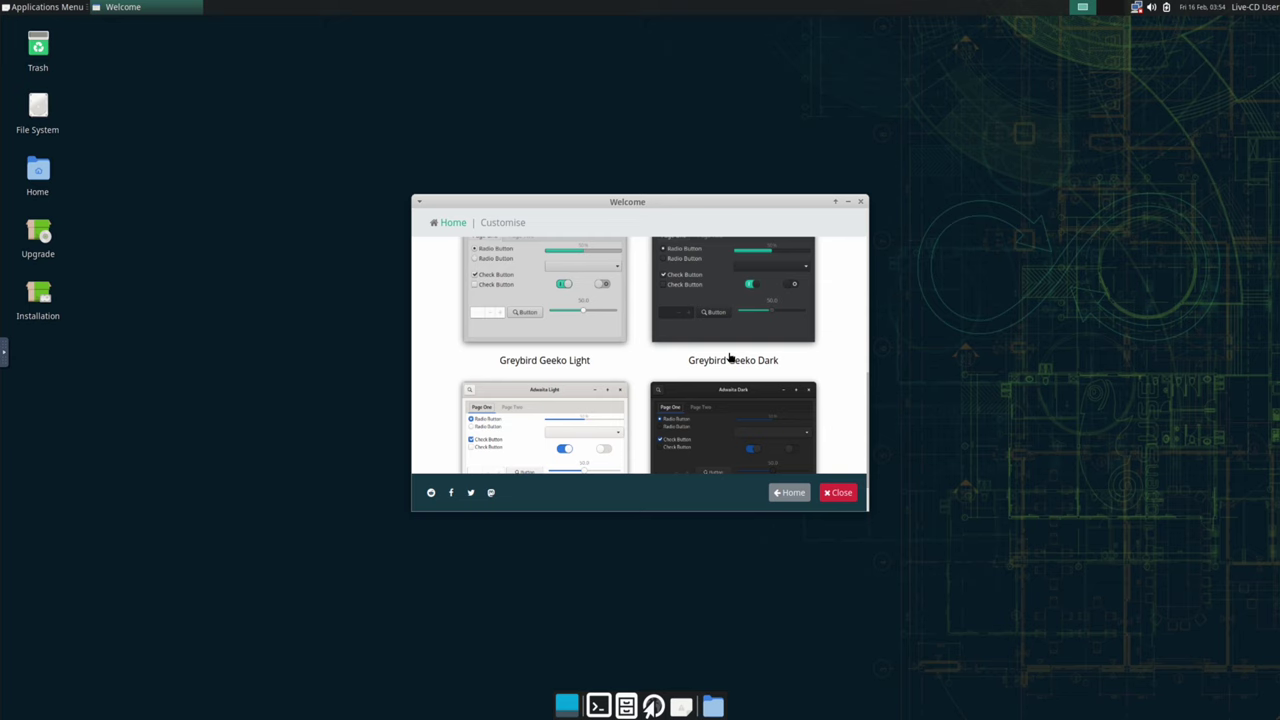
{"action": "scroll", "coordinate": [731, 358], "scroll_direction": "up", "scroll_amount": 1}
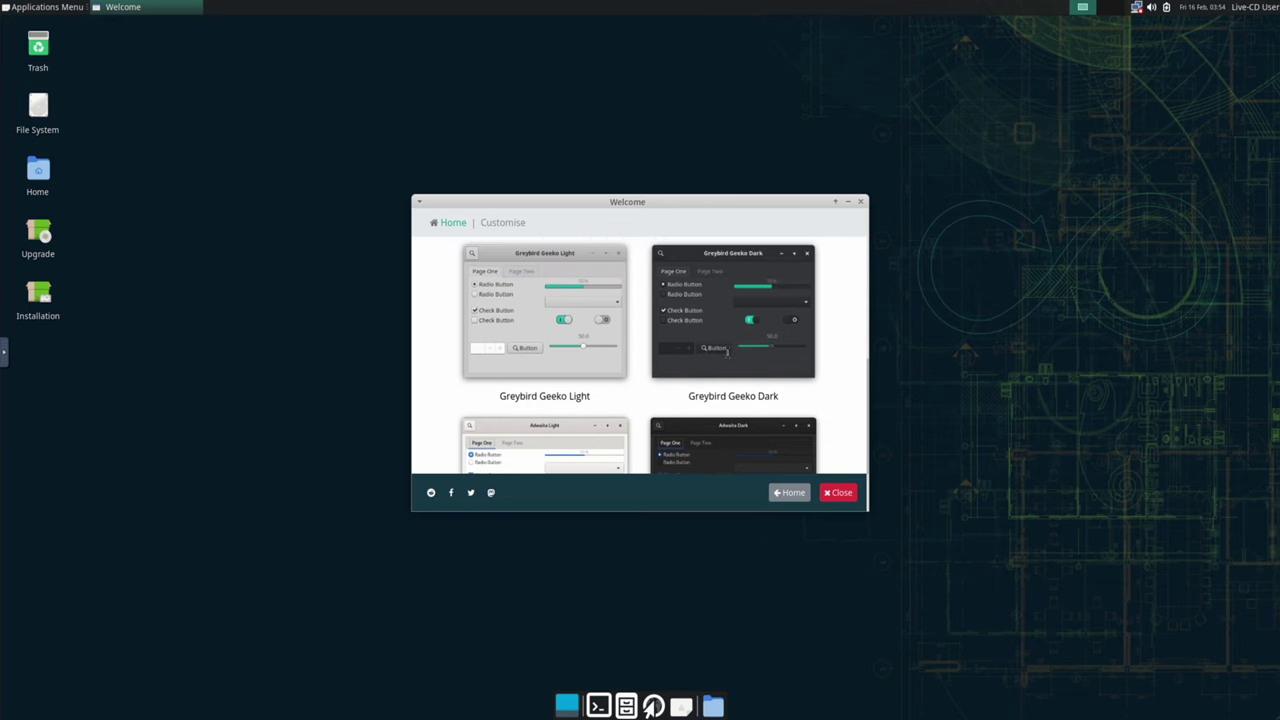
{"action": "scroll", "coordinate": [727, 351], "scroll_direction": "down", "scroll_amount": 2}
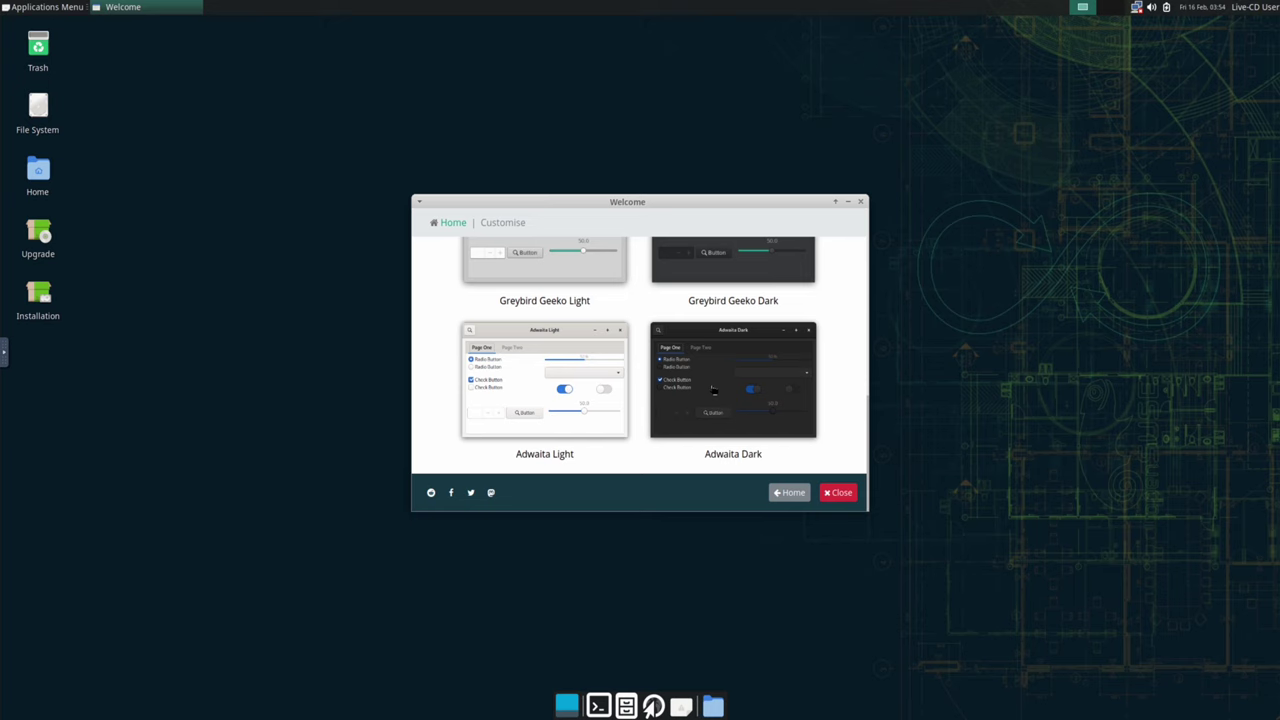
{"action": "scroll", "coordinate": [713, 390], "scroll_direction": "up", "scroll_amount": 3}
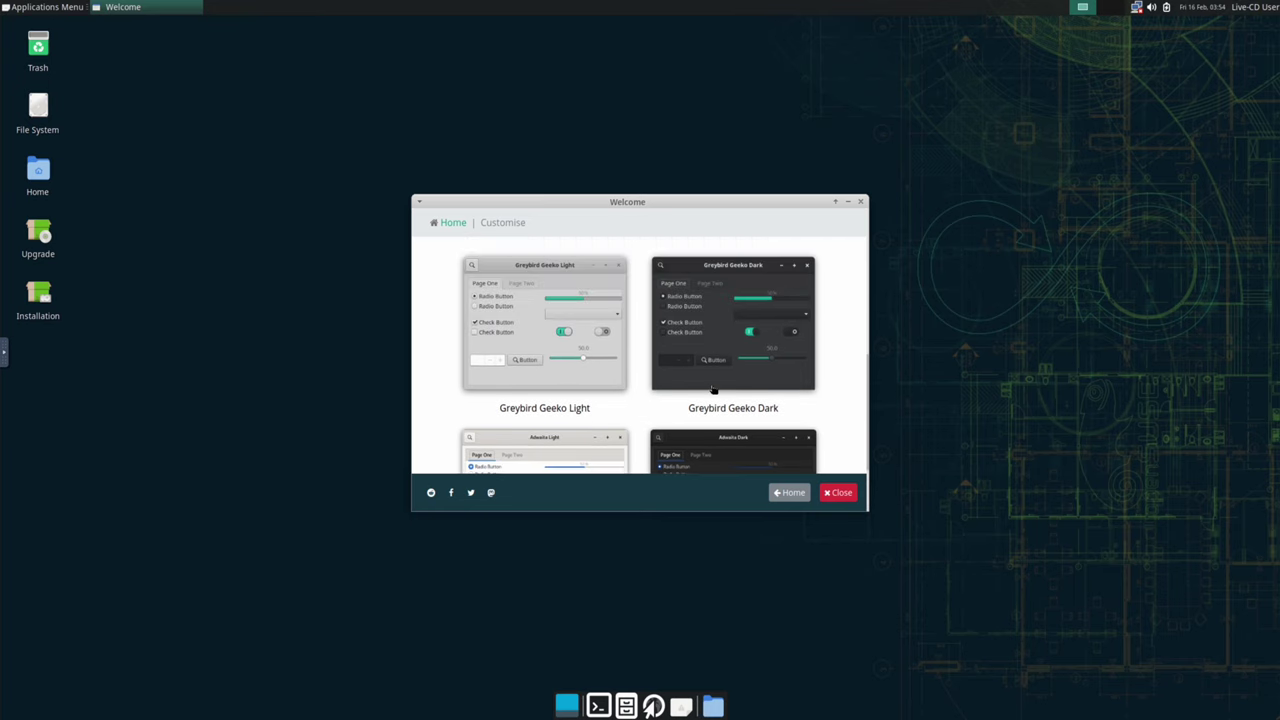
{"action": "scroll", "coordinate": [713, 390], "scroll_direction": "down", "scroll_amount": 3}
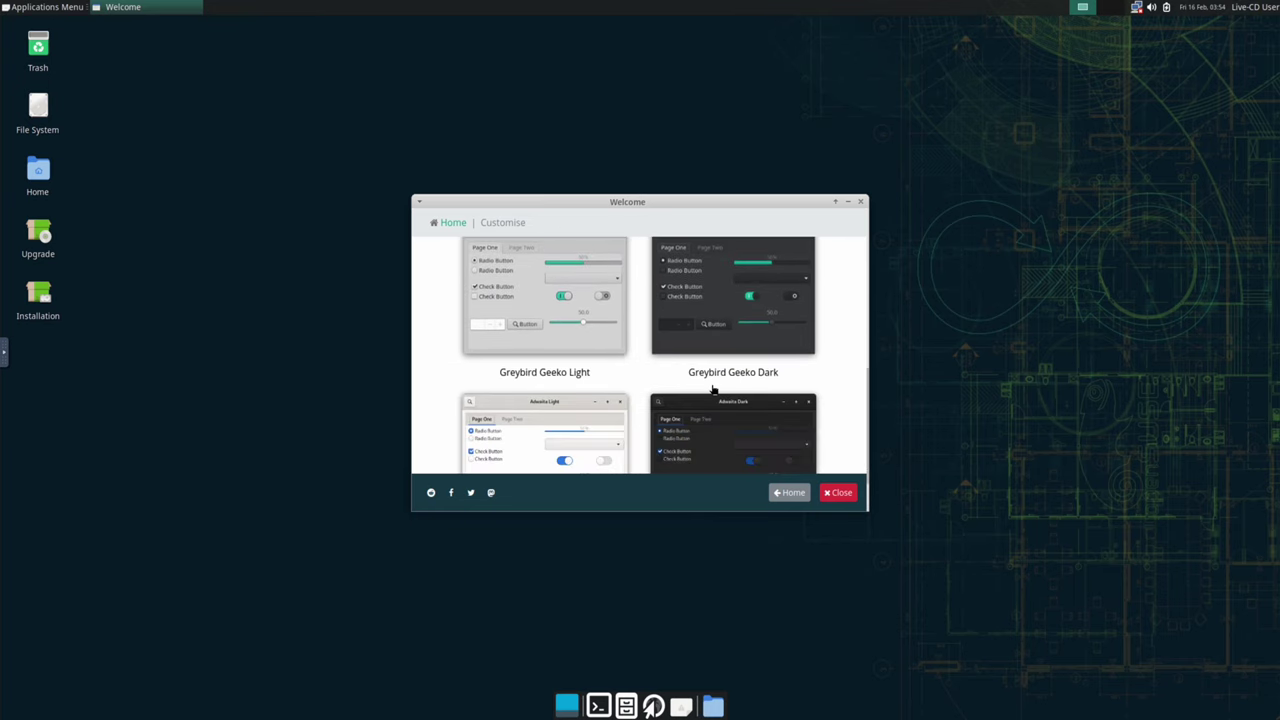
{"action": "scroll", "coordinate": [713, 390], "scroll_direction": "down", "scroll_amount": 2}
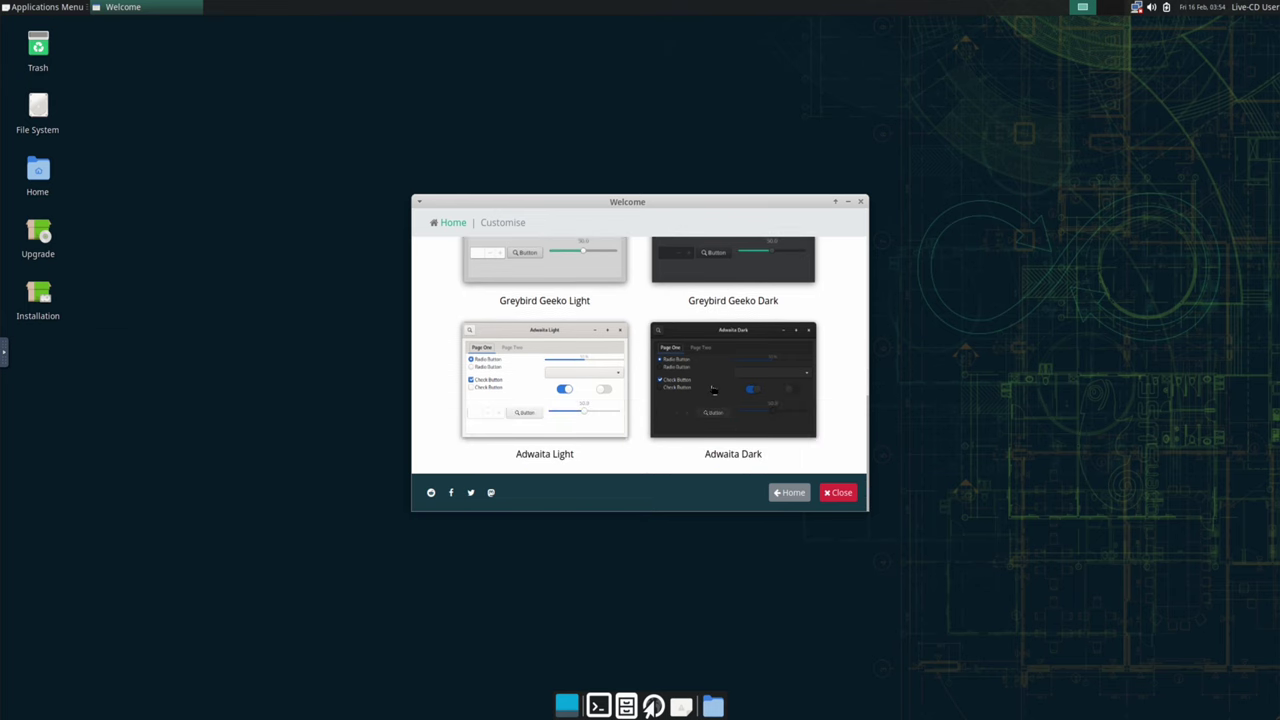
{"action": "left_click", "coordinate": [525, 375]}
{"action": "left_click", "coordinate": [720, 395]}
{"action": "left_click", "coordinate": [789, 492]}
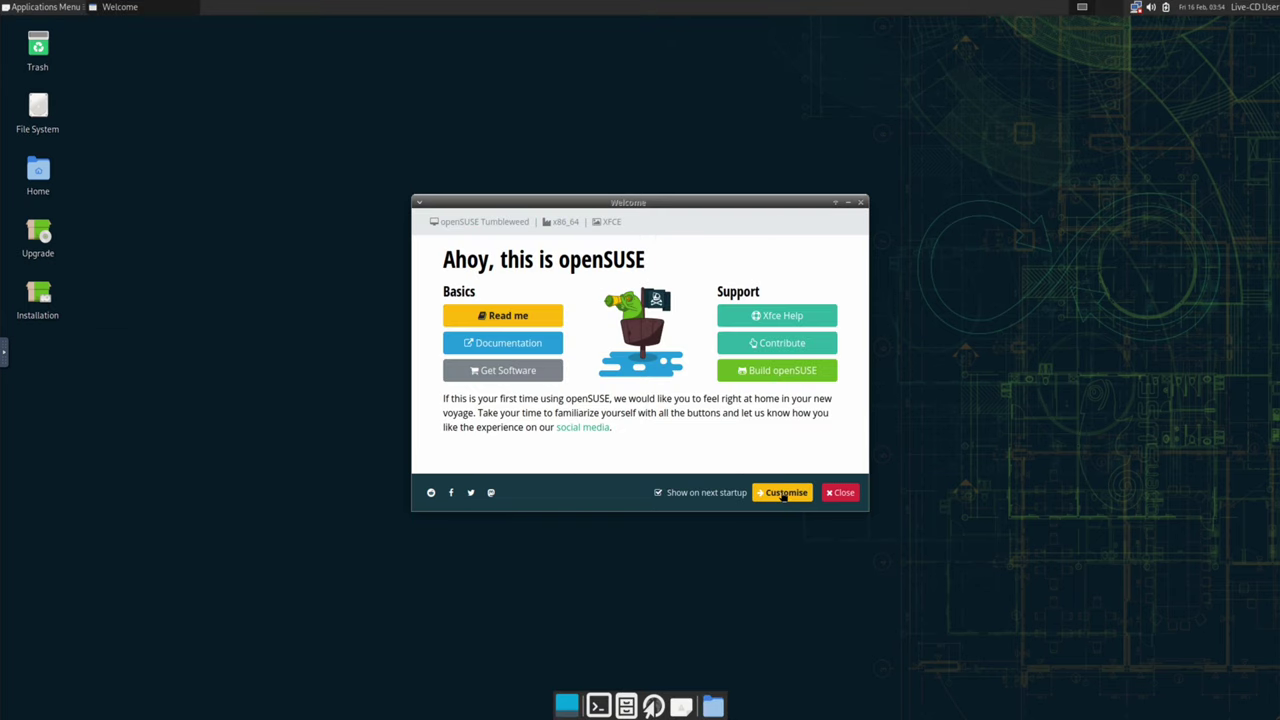
Step: Review the customisation page's layouts and themes once more, and close the Welcome window
{"action": "left_click", "coordinate": [785, 493]}
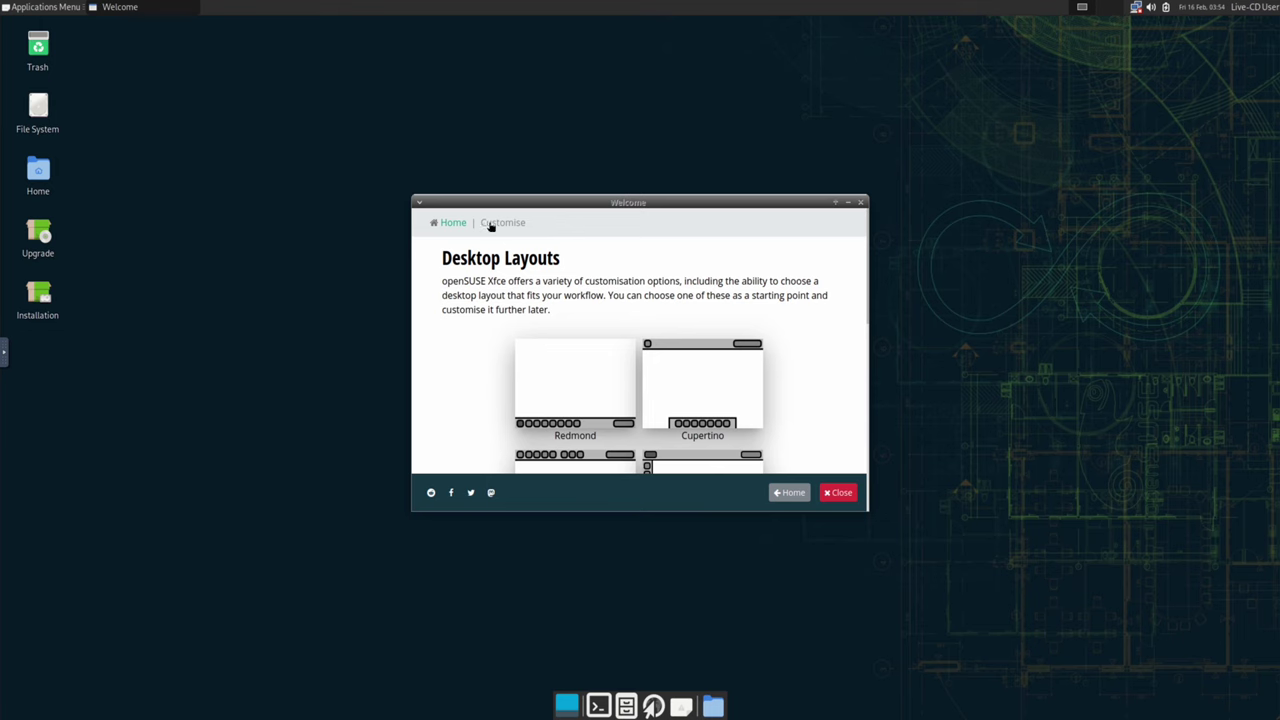
{"action": "scroll", "coordinate": [573, 345], "scroll_direction": "down", "scroll_amount": 5}
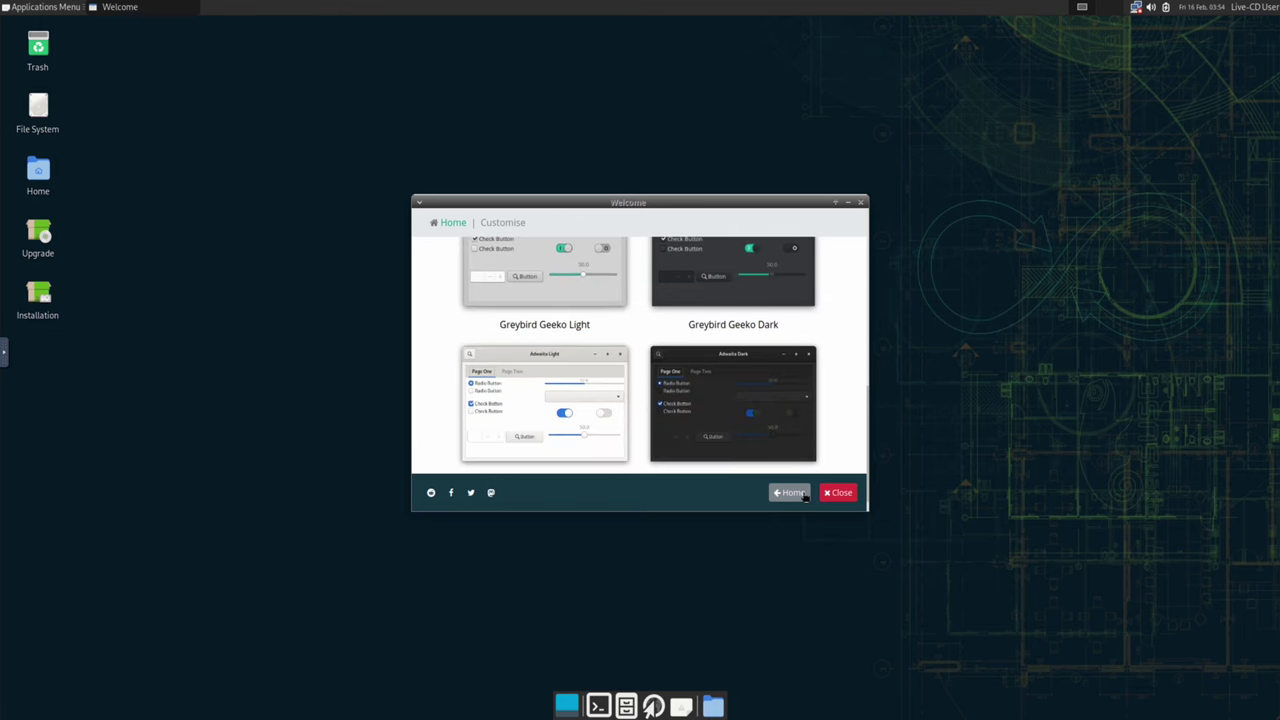
{"action": "left_click", "coordinate": [802, 495]}
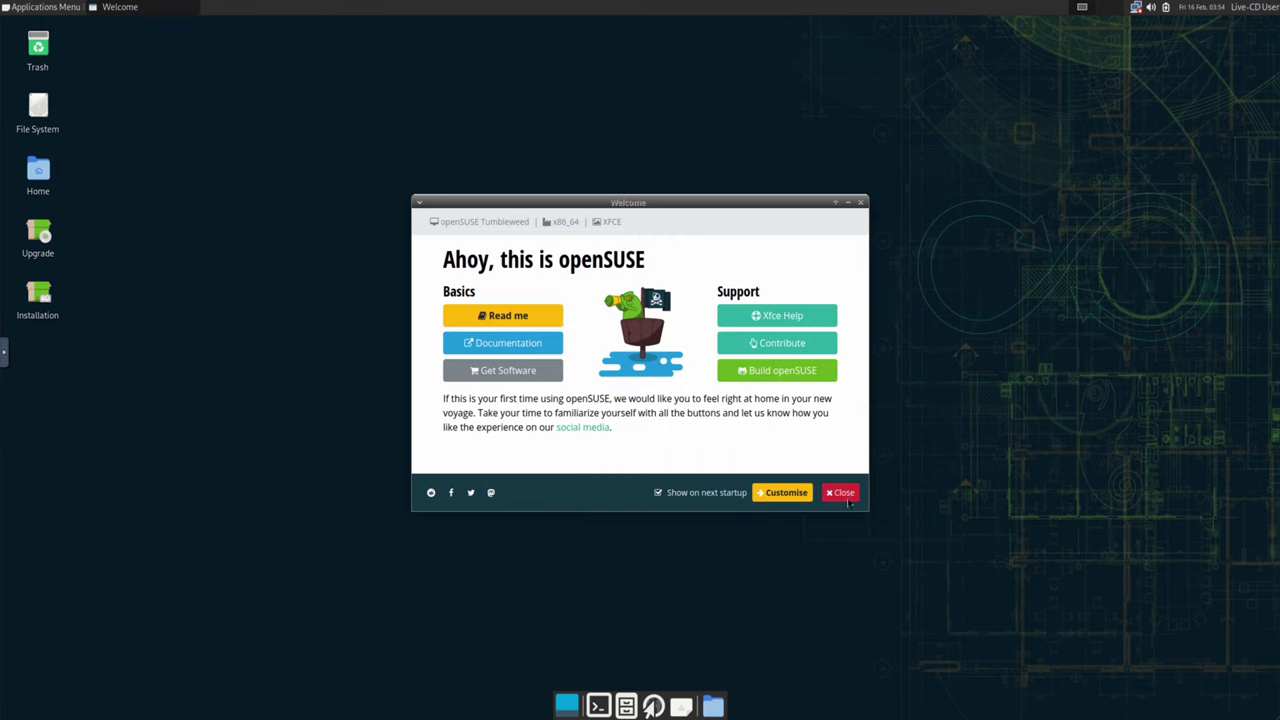
{"action": "left_click", "coordinate": [846, 498]}
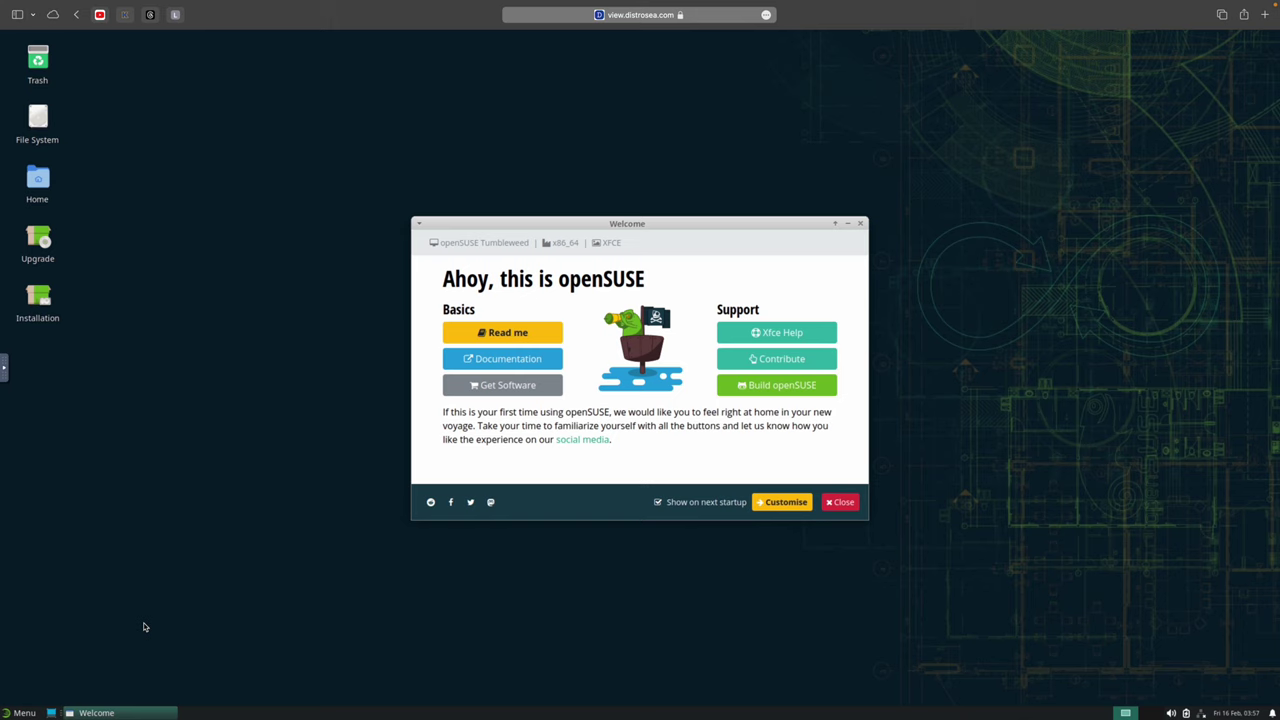
{"action": "left_click", "coordinate": [840, 502]}
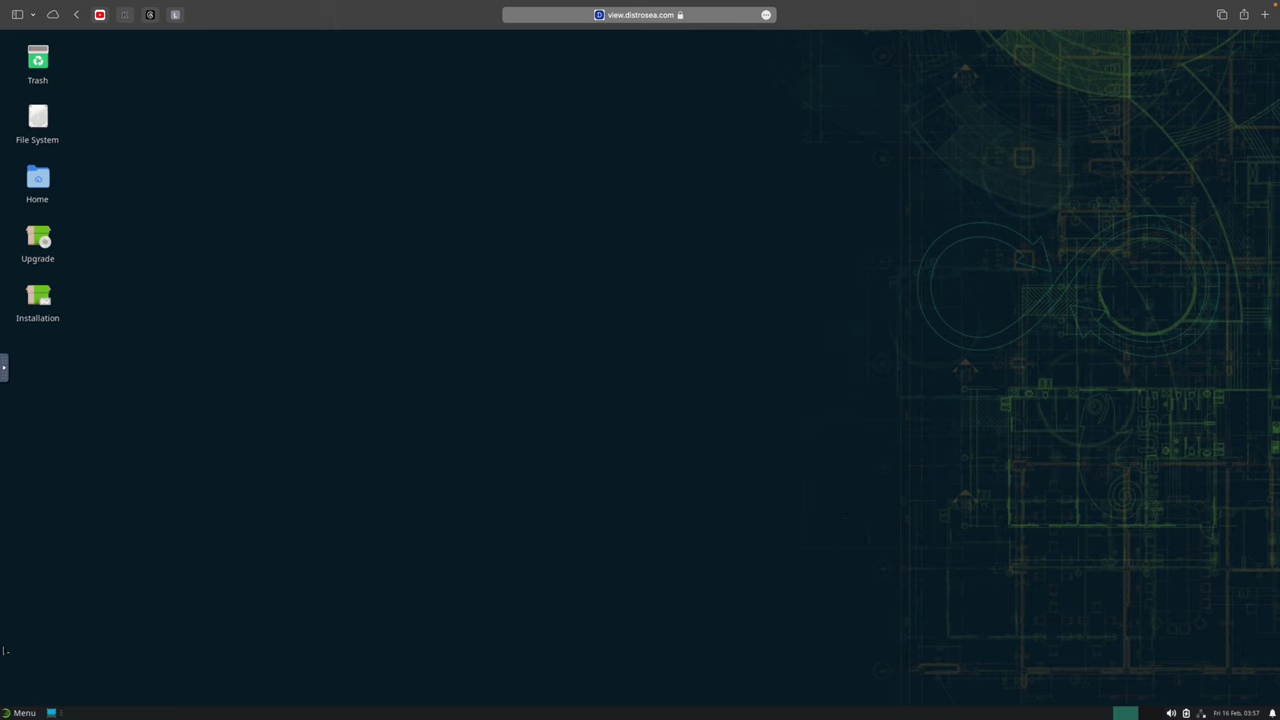
{"action": "left_click", "coordinate": [25, 713]}
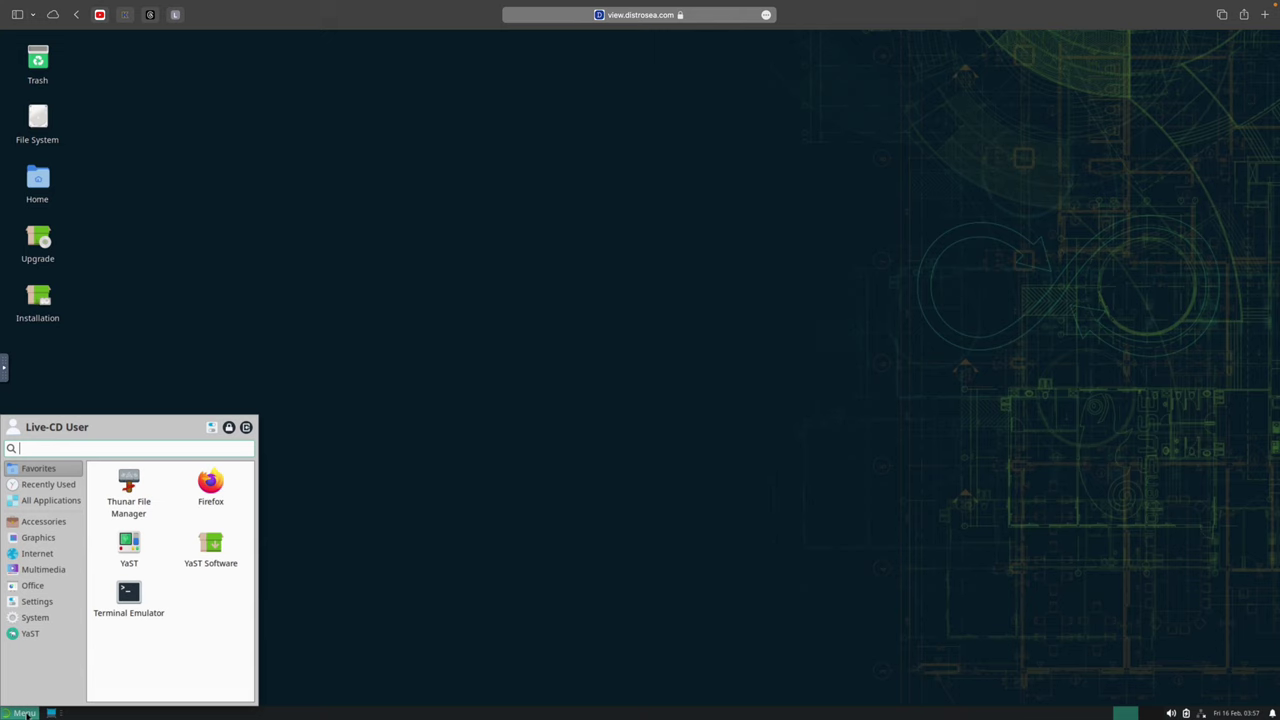
{"action": "left_click", "coordinate": [372, 565]}
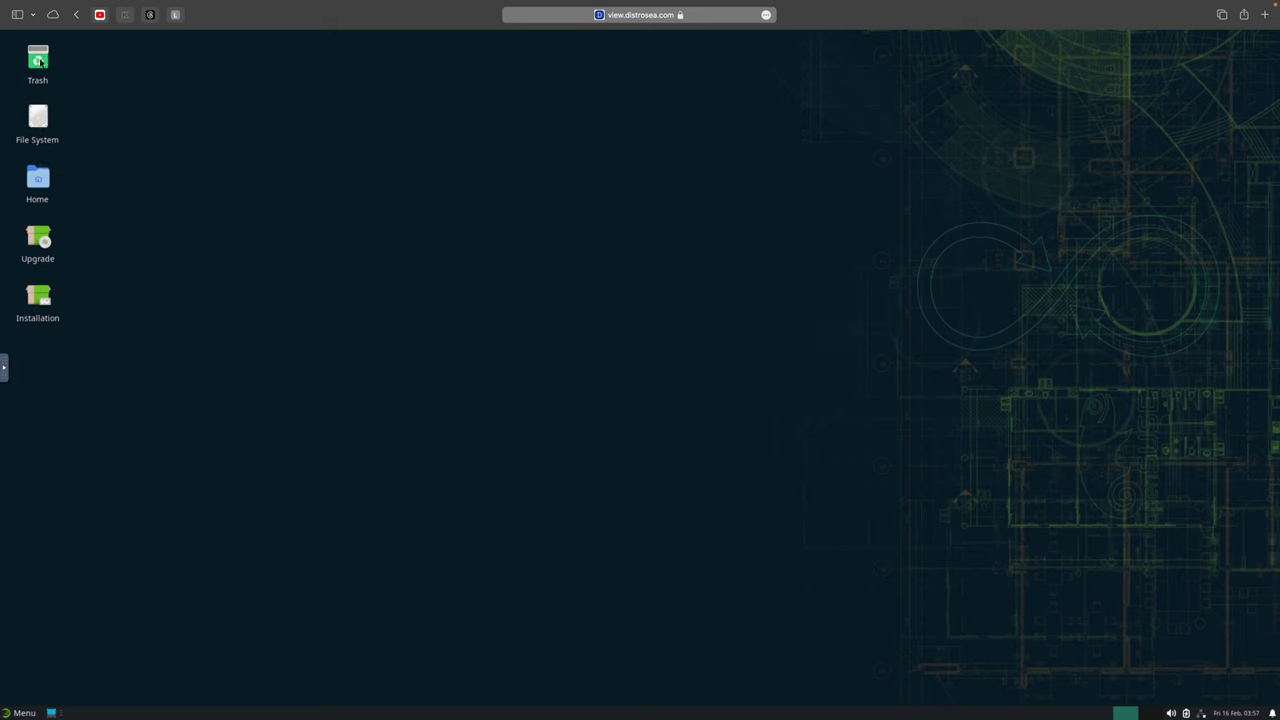
Step: Look through the recently used, all applications and Accessories listings, and launch Disks, the File Manager and Galculator
{"action": "mouse_move", "coordinate": [4, 369]}
{"action": "left_click", "coordinate": [24, 713]}
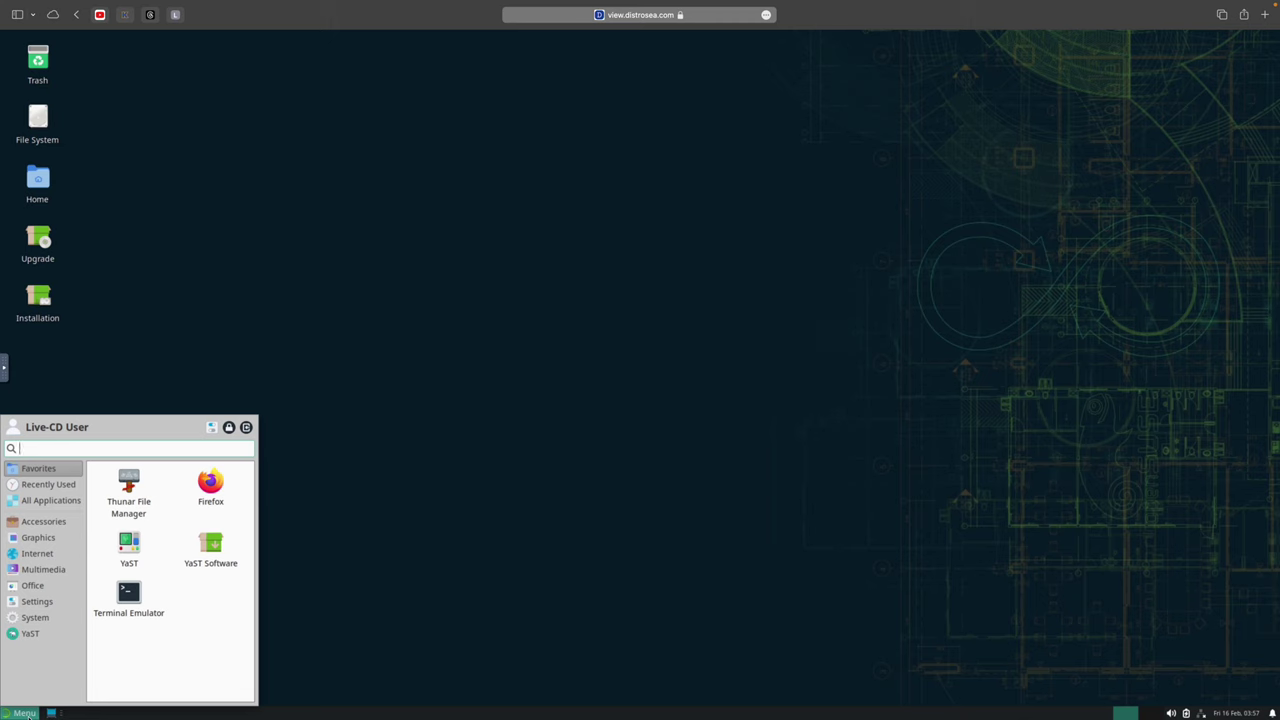
{"action": "left_click", "coordinate": [51, 486]}
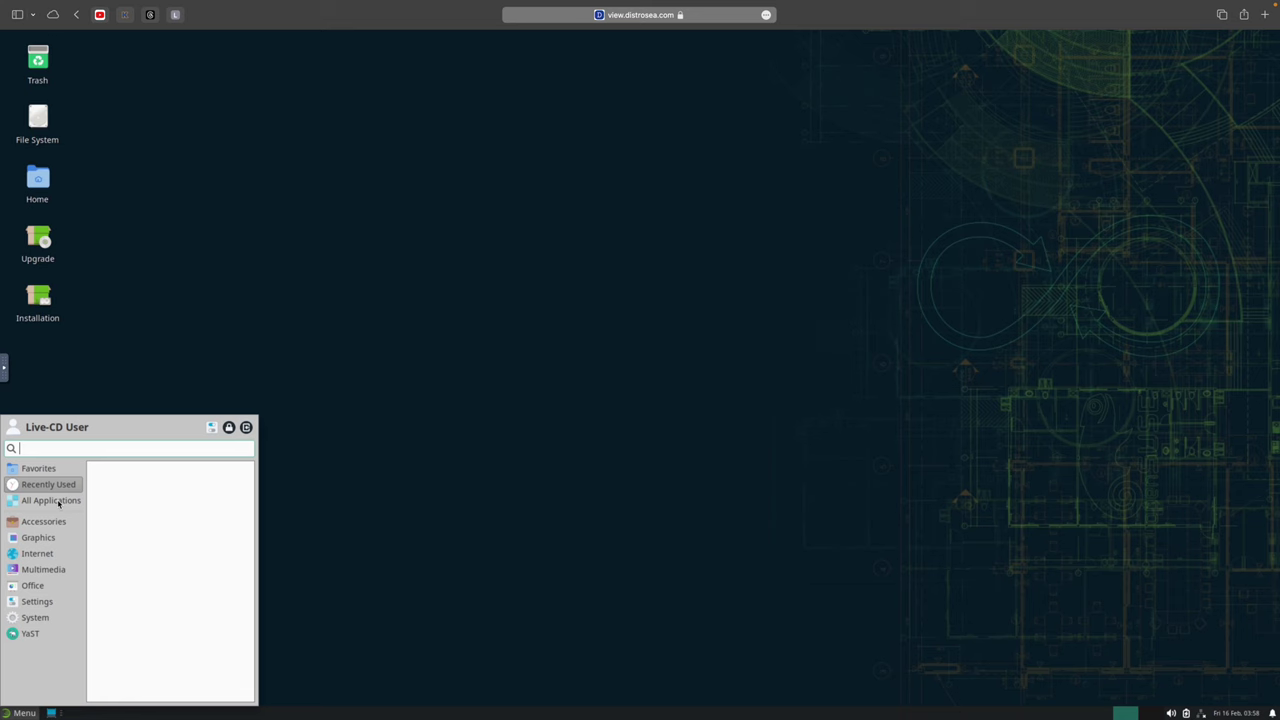
{"action": "left_click", "coordinate": [58, 501]}
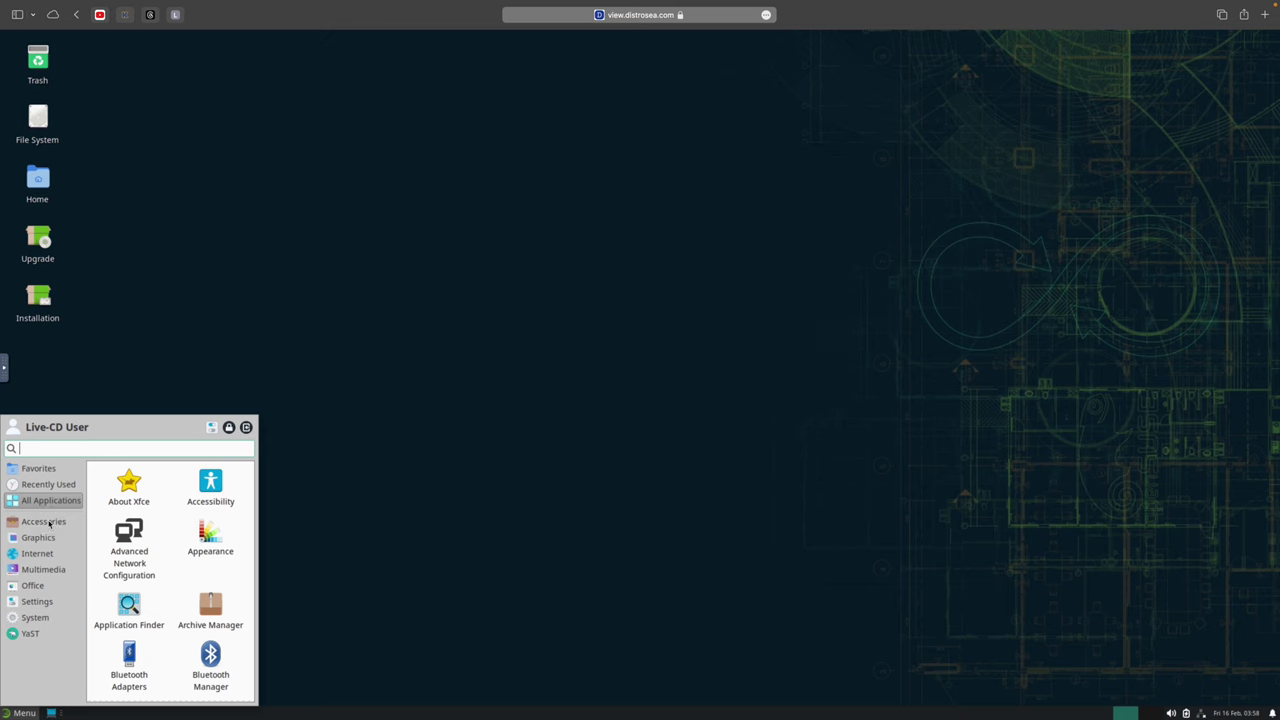
{"action": "left_click", "coordinate": [49, 524]}
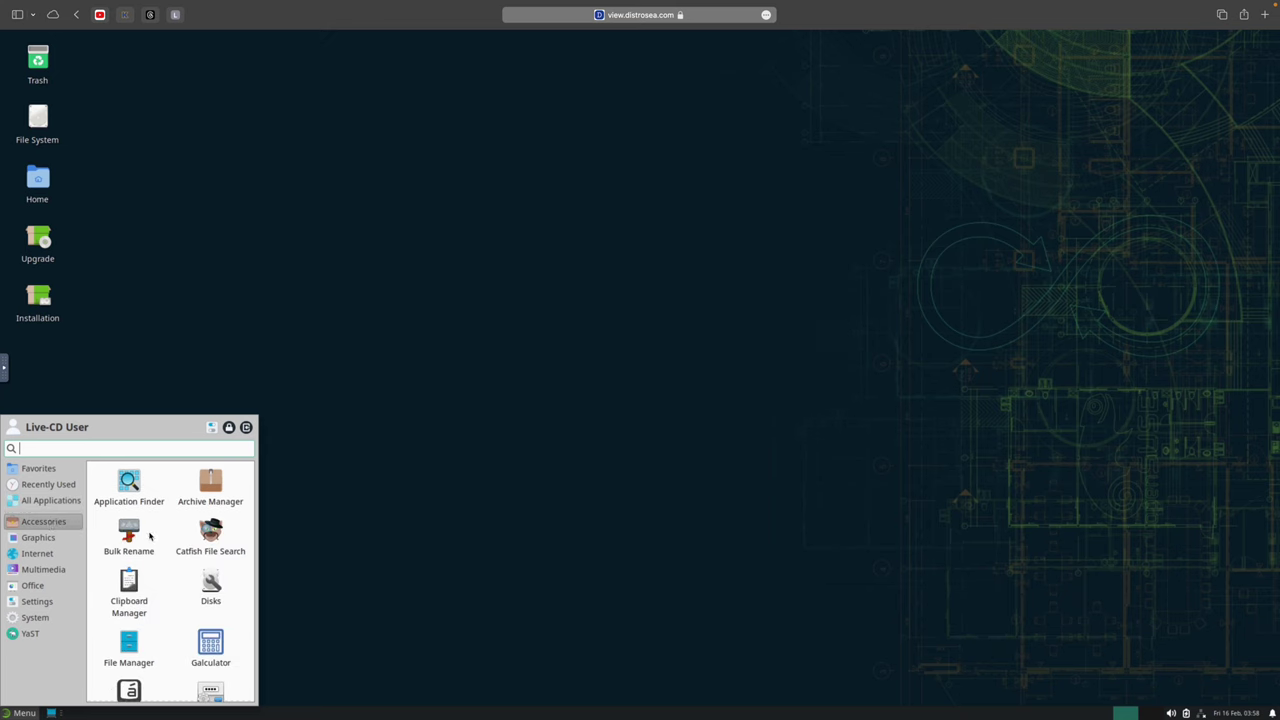
{"action": "scroll", "coordinate": [149, 538], "scroll_direction": "down", "scroll_amount": 1}
{"action": "scroll", "coordinate": [149, 538], "scroll_direction": "up", "scroll_amount": 1}
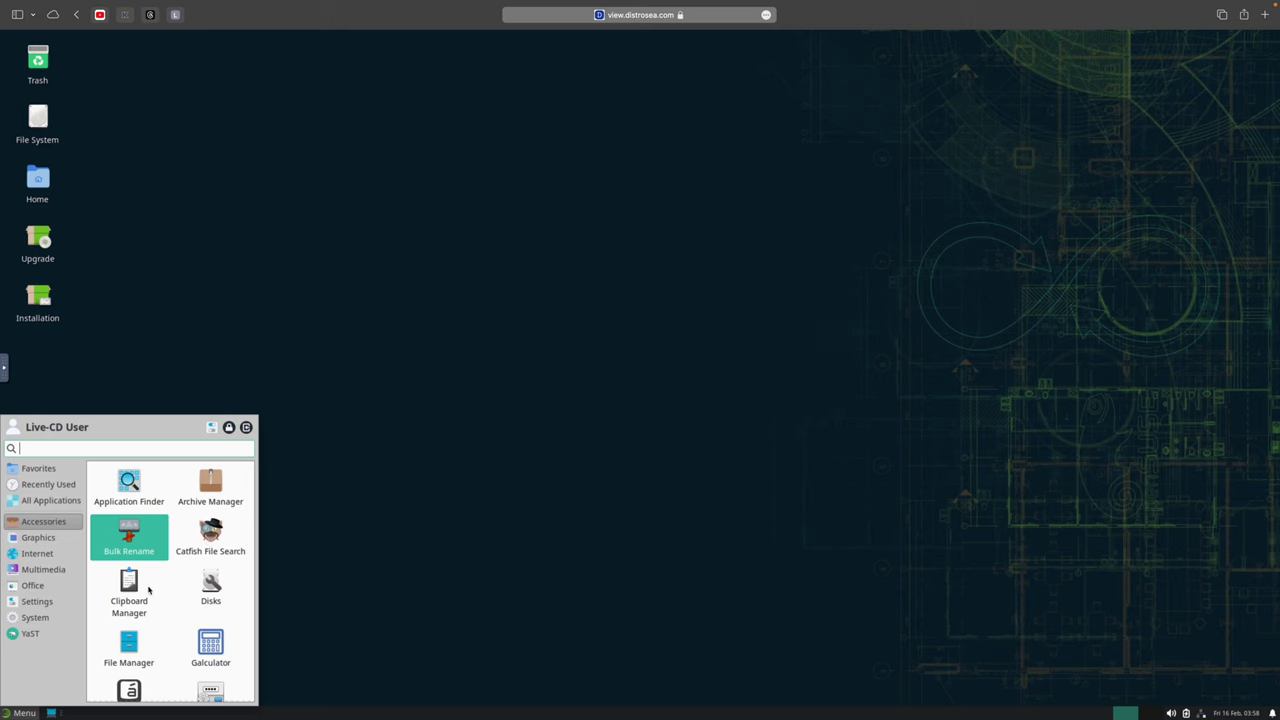
{"action": "left_click", "coordinate": [211, 588]}
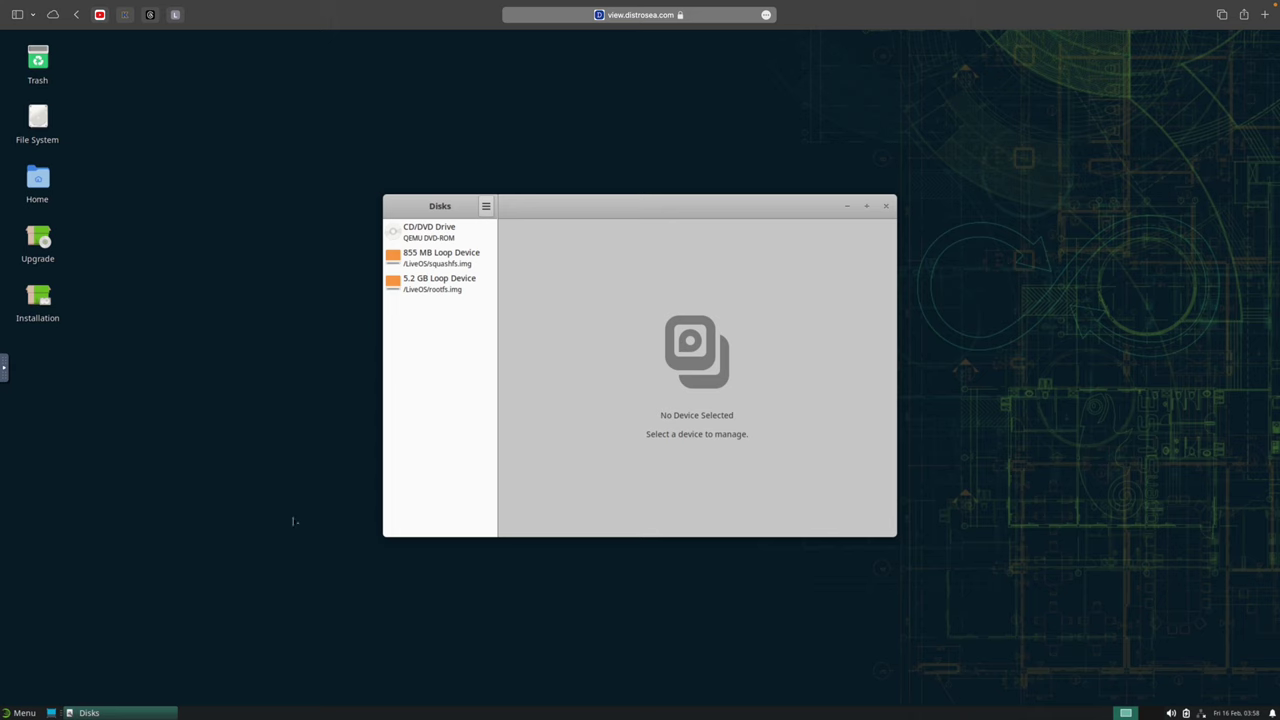
{"action": "key", "text": "super"}
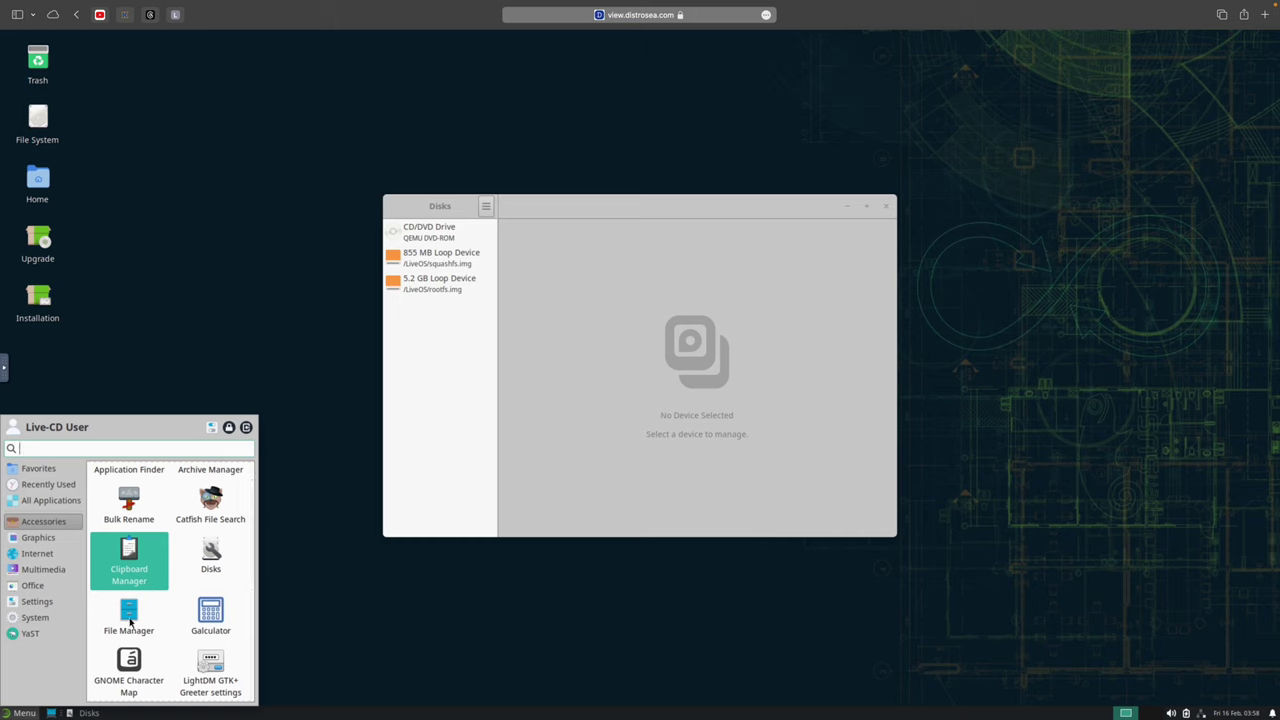
{"action": "left_click", "coordinate": [130, 621]}
Step: Look through the full Accessories listing down to its end and launch Thunar File Manager from it
{"action": "left_click", "coordinate": [10, 712]}
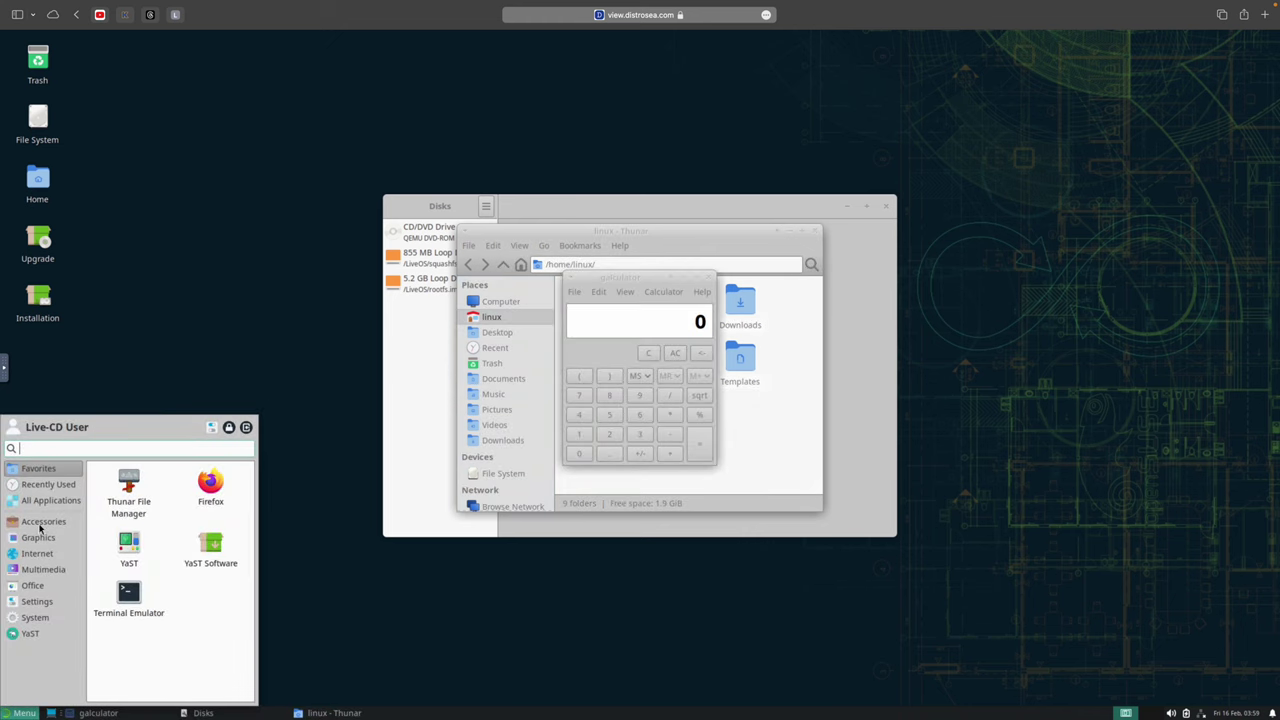
{"action": "left_click", "coordinate": [44, 521]}
{"action": "scroll", "coordinate": [140, 597], "scroll_direction": "down", "scroll_amount": 2}
{"action": "scroll", "coordinate": [140, 597], "scroll_direction": "down", "scroll_amount": 1}
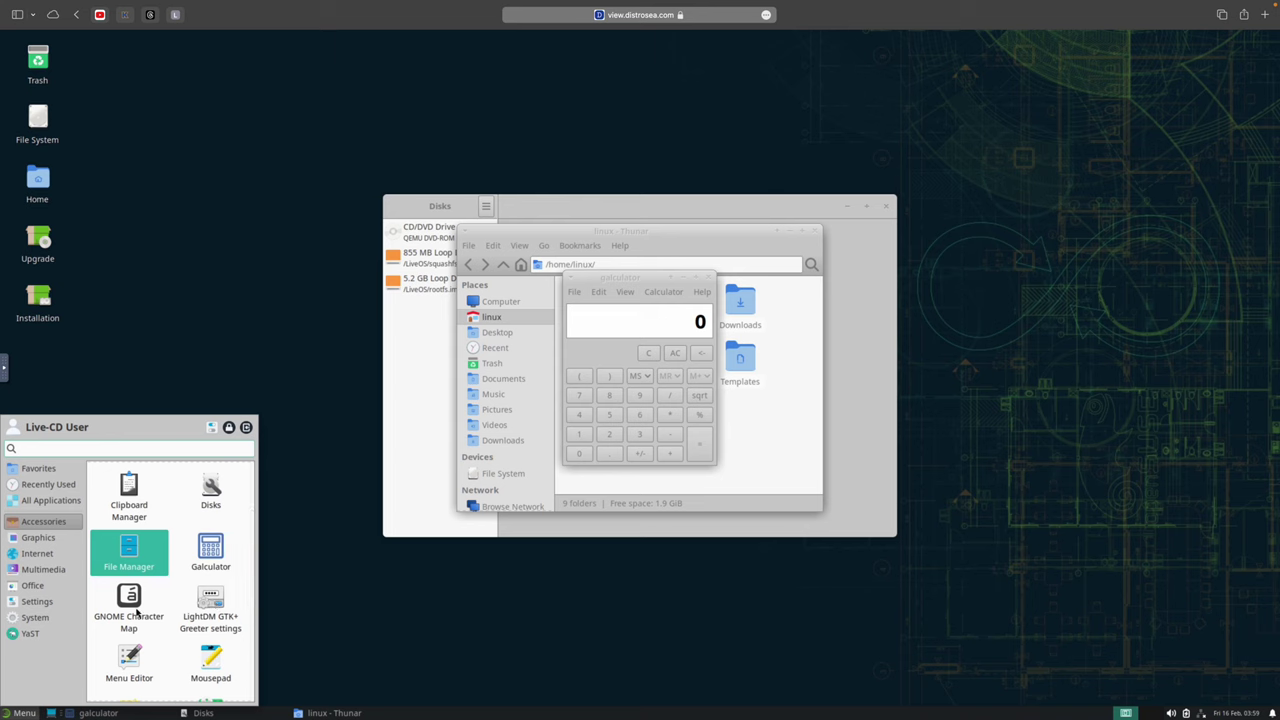
{"action": "scroll", "coordinate": [137, 618], "scroll_direction": "down", "scroll_amount": 1}
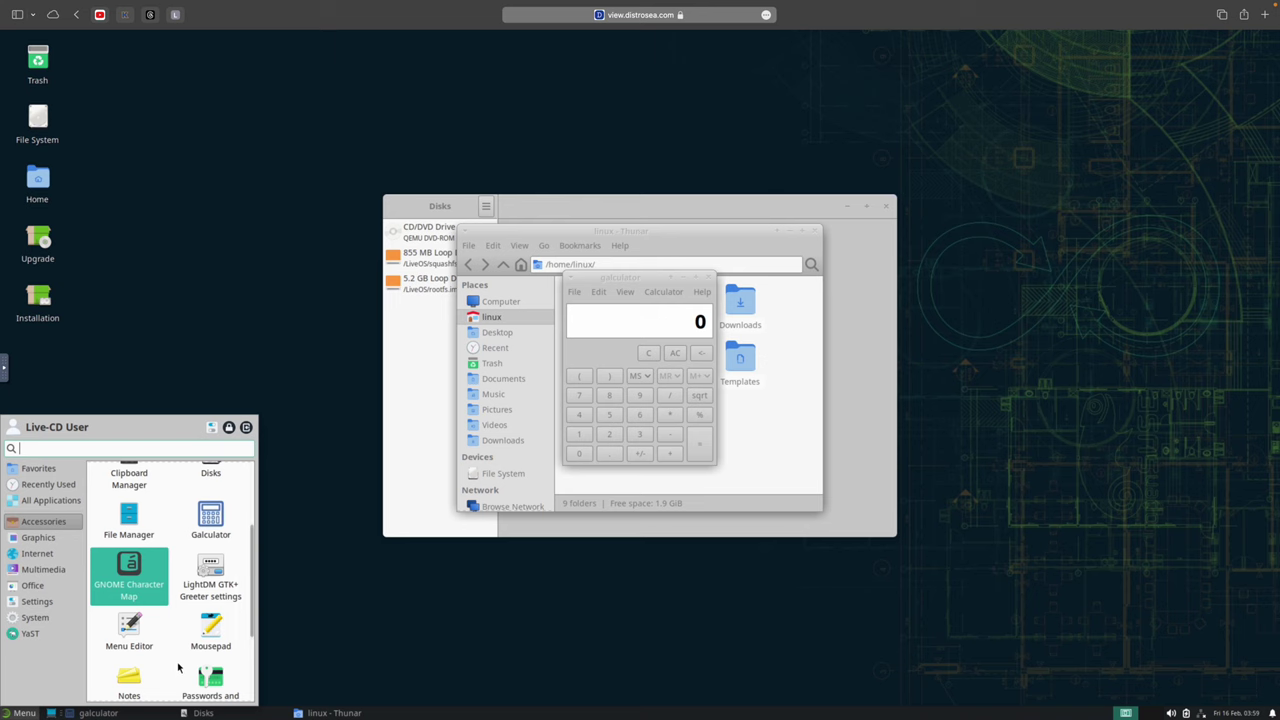
{"action": "scroll", "coordinate": [179, 667], "scroll_direction": "down", "scroll_amount": 1}
{"action": "scroll", "coordinate": [179, 667], "scroll_direction": "down", "scroll_amount": 1}
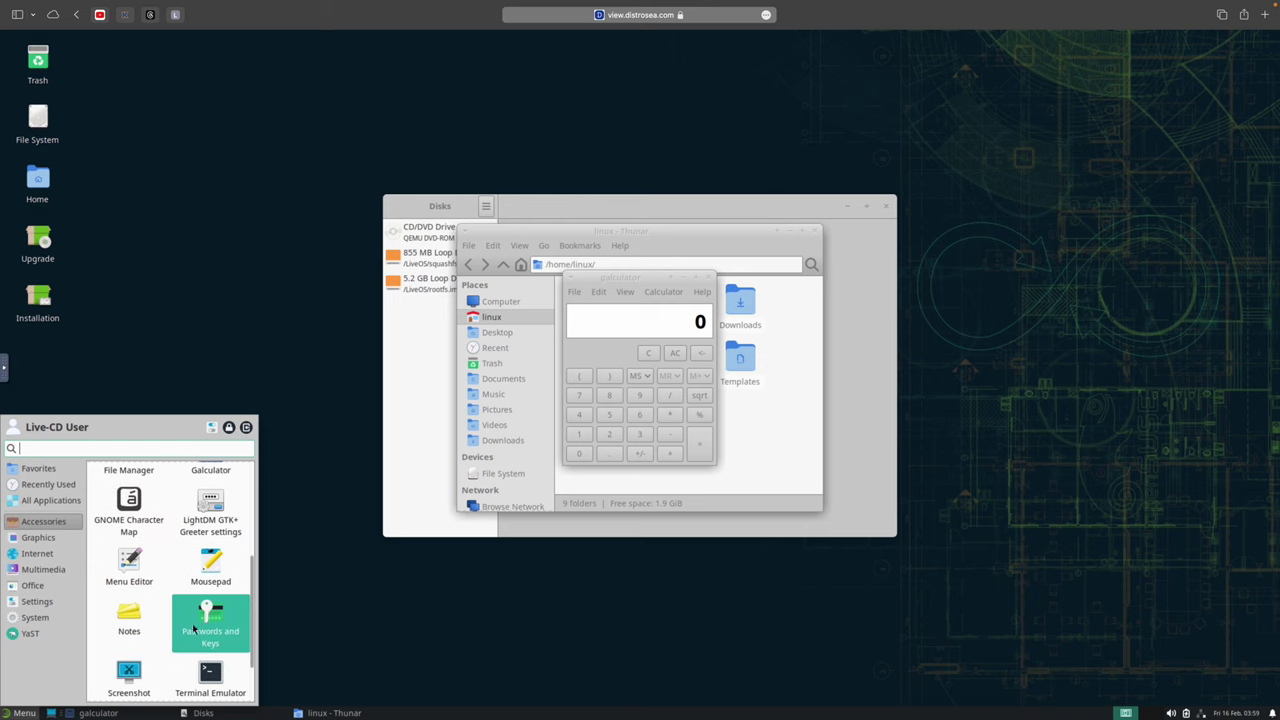
{"action": "scroll", "coordinate": [198, 637], "scroll_direction": "down", "scroll_amount": 2}
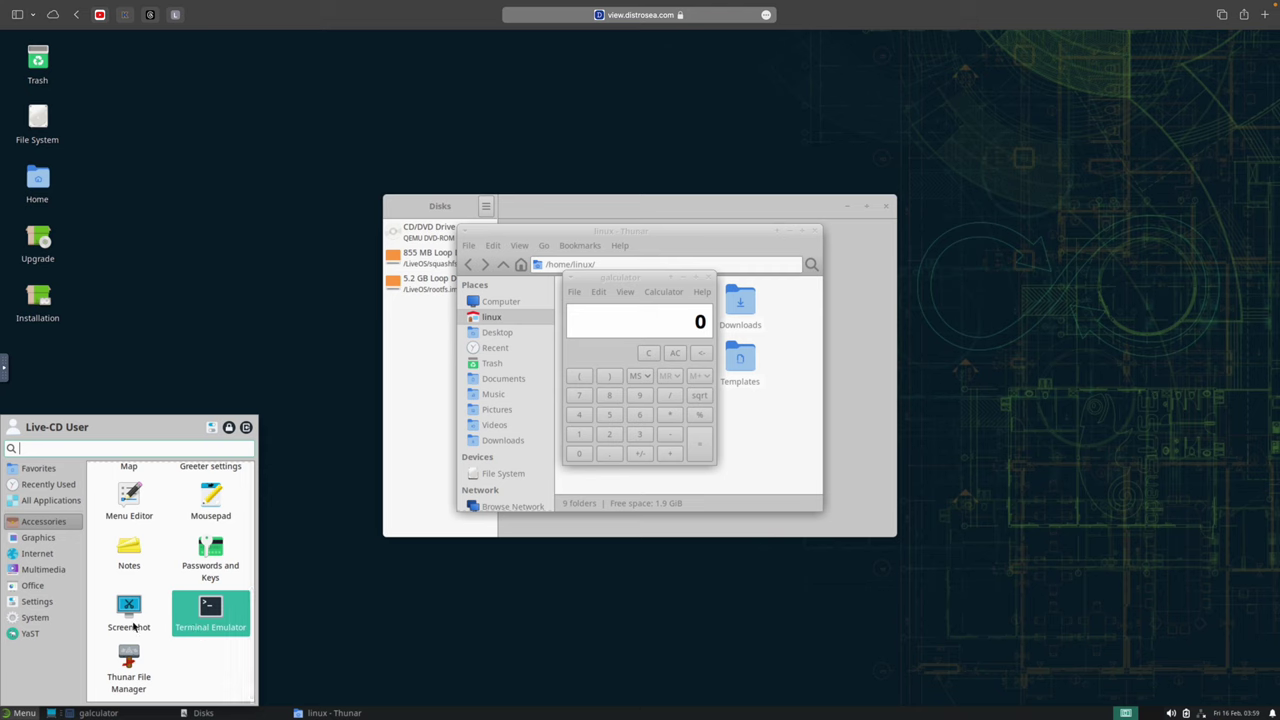
{"action": "left_click", "coordinate": [131, 662]}
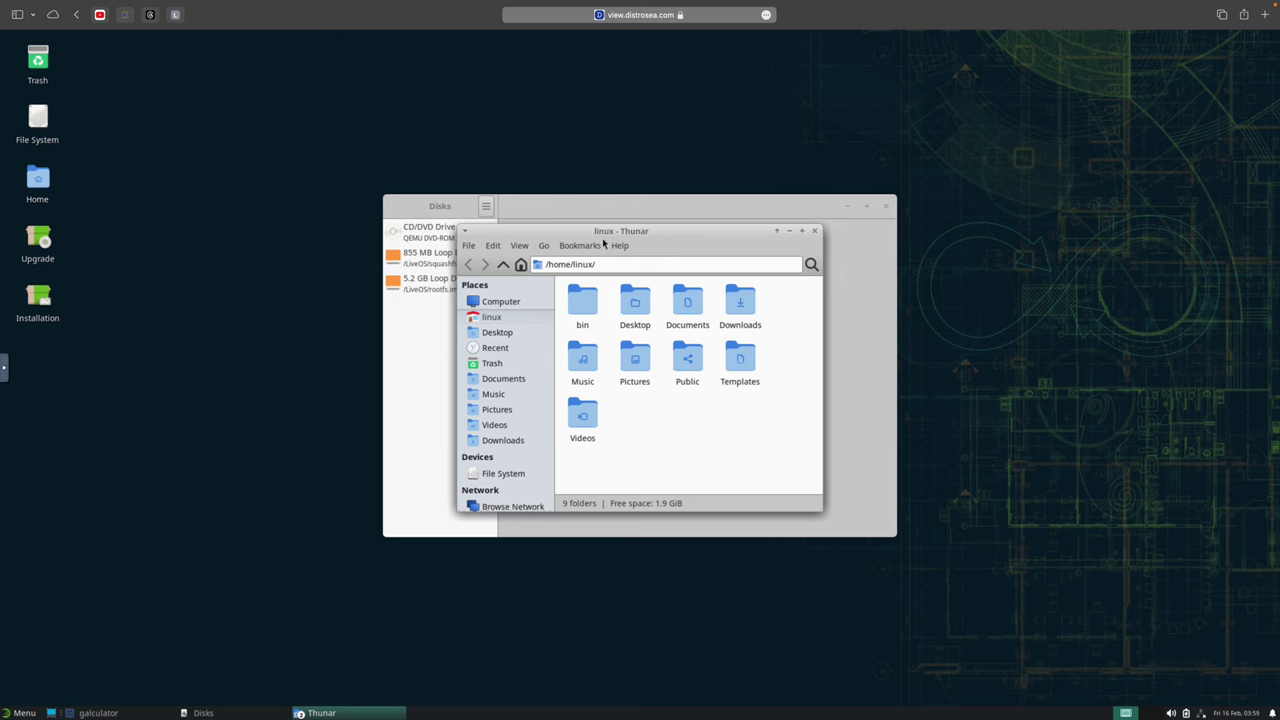
Step: Move the newly opened Thunar window away from the other windows and close it
{"action": "left_click", "coordinate": [660, 257]}
{"action": "left_click_drag", "start_coordinate": [660, 257], "coordinate": [503, 330]}
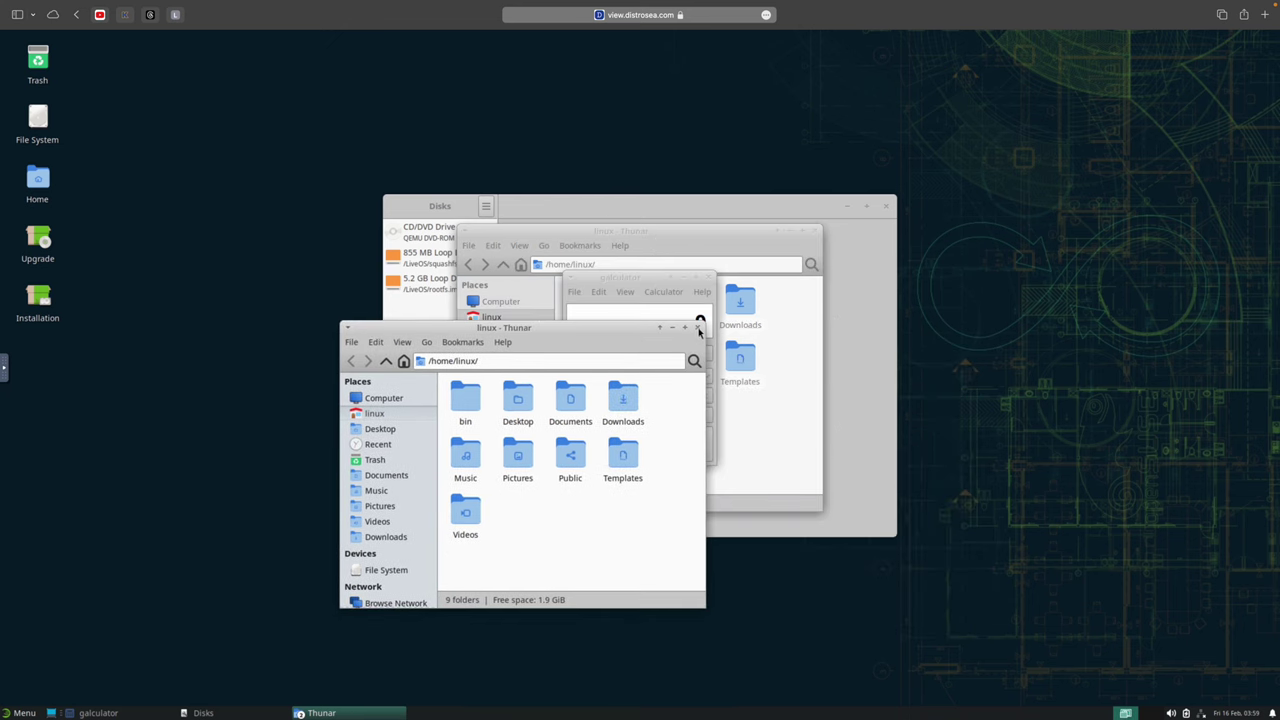
{"action": "left_click", "coordinate": [697, 327]}
Step: View Galculator's About information, and close Galculator and the remaining Thunar window
{"action": "left_click", "coordinate": [703, 292]}
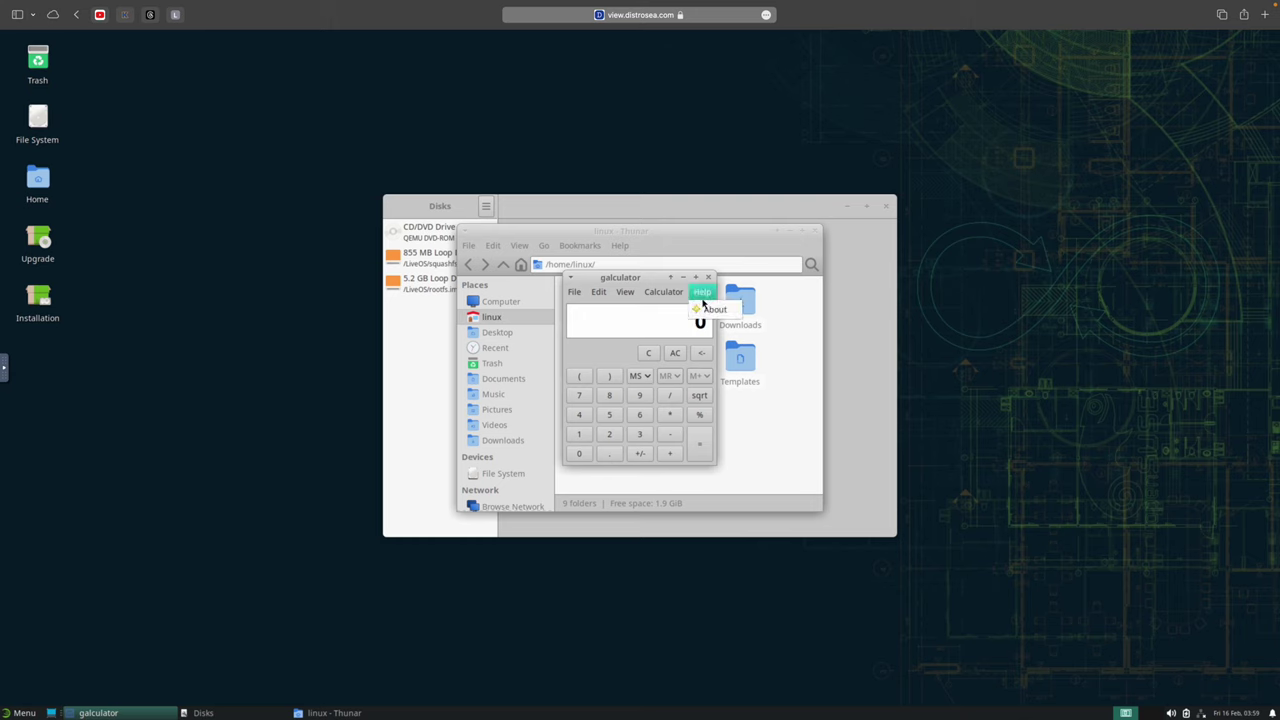
{"action": "left_click", "coordinate": [712, 310]}
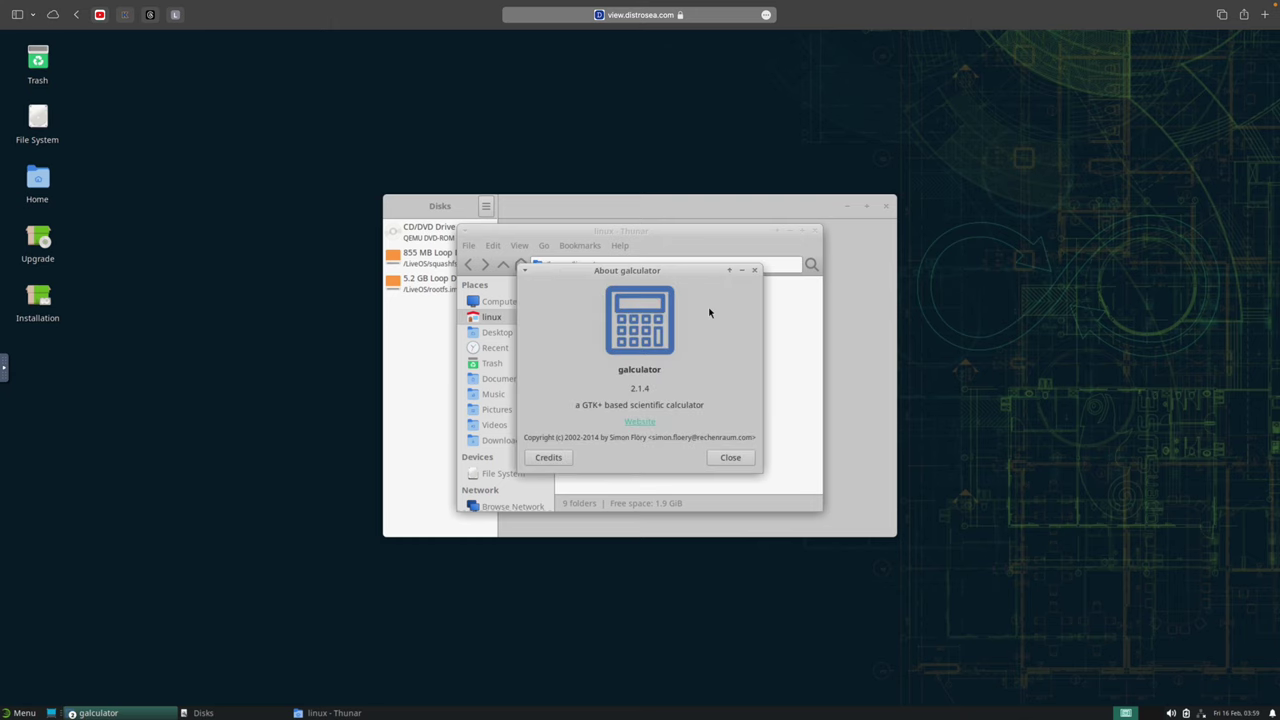
{"action": "left_click", "coordinate": [744, 461]}
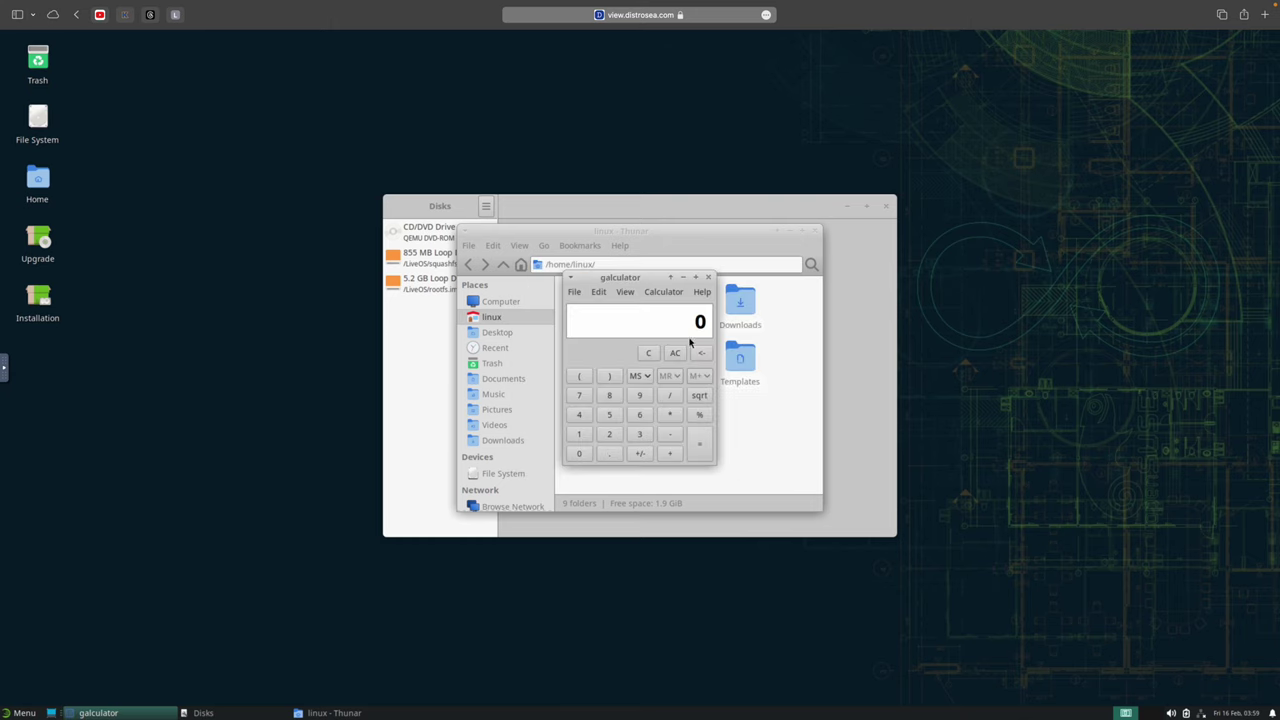
{"action": "left_click", "coordinate": [708, 278]}
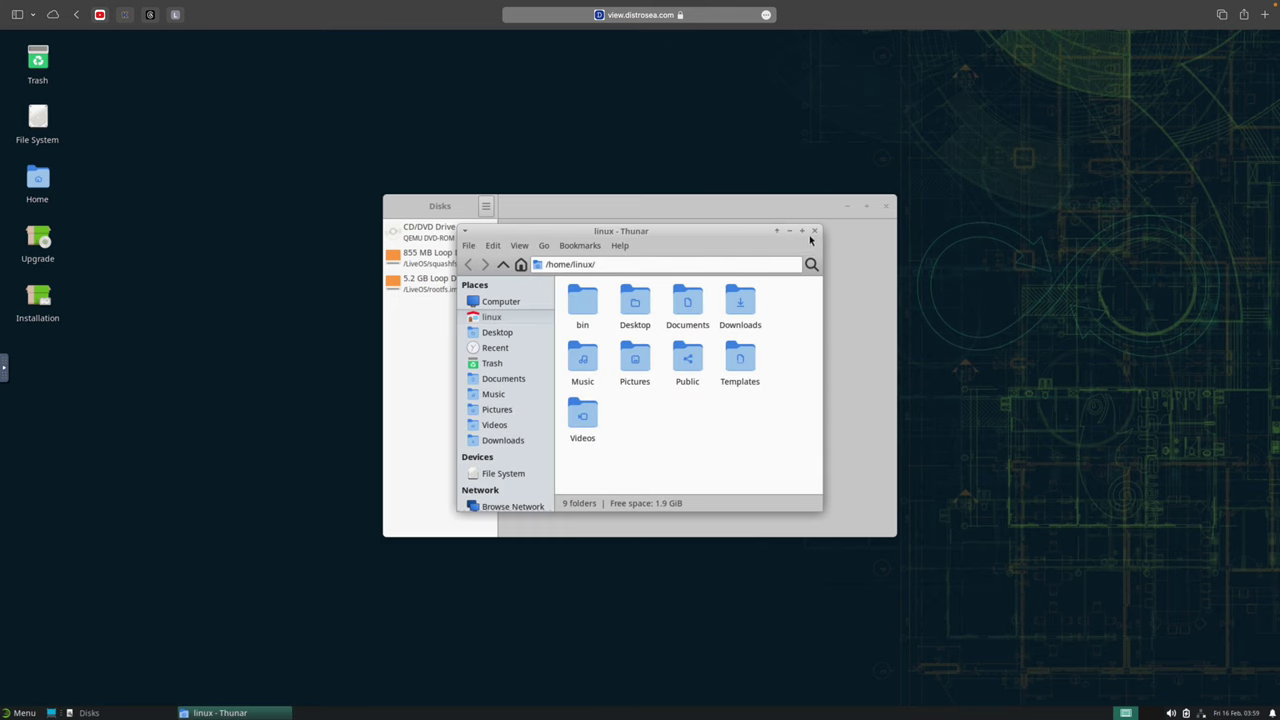
{"action": "left_click", "coordinate": [814, 231]}
Step: Review the Accessories applications again, check the Graphics category and launch Document Viewer from it
{"action": "key", "text": "super"}
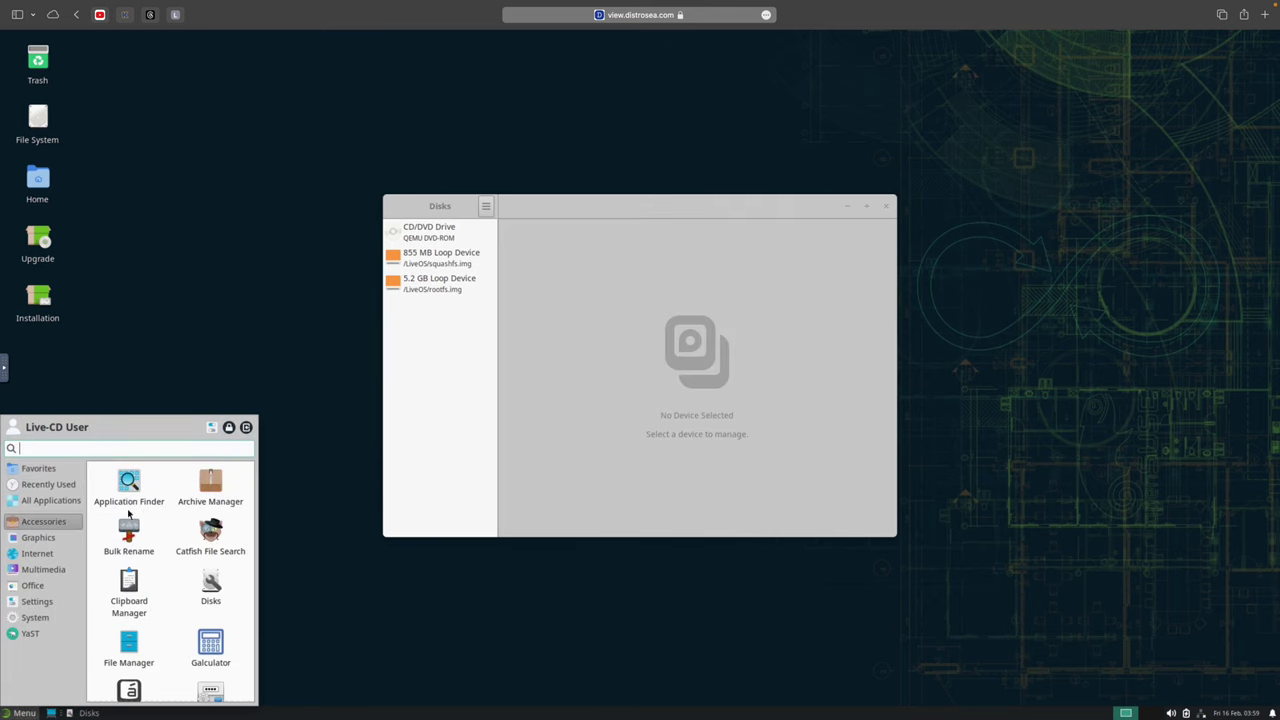
{"action": "key", "text": "Down"}
{"action": "key", "text": "Down"}
{"action": "key", "text": "Down"}
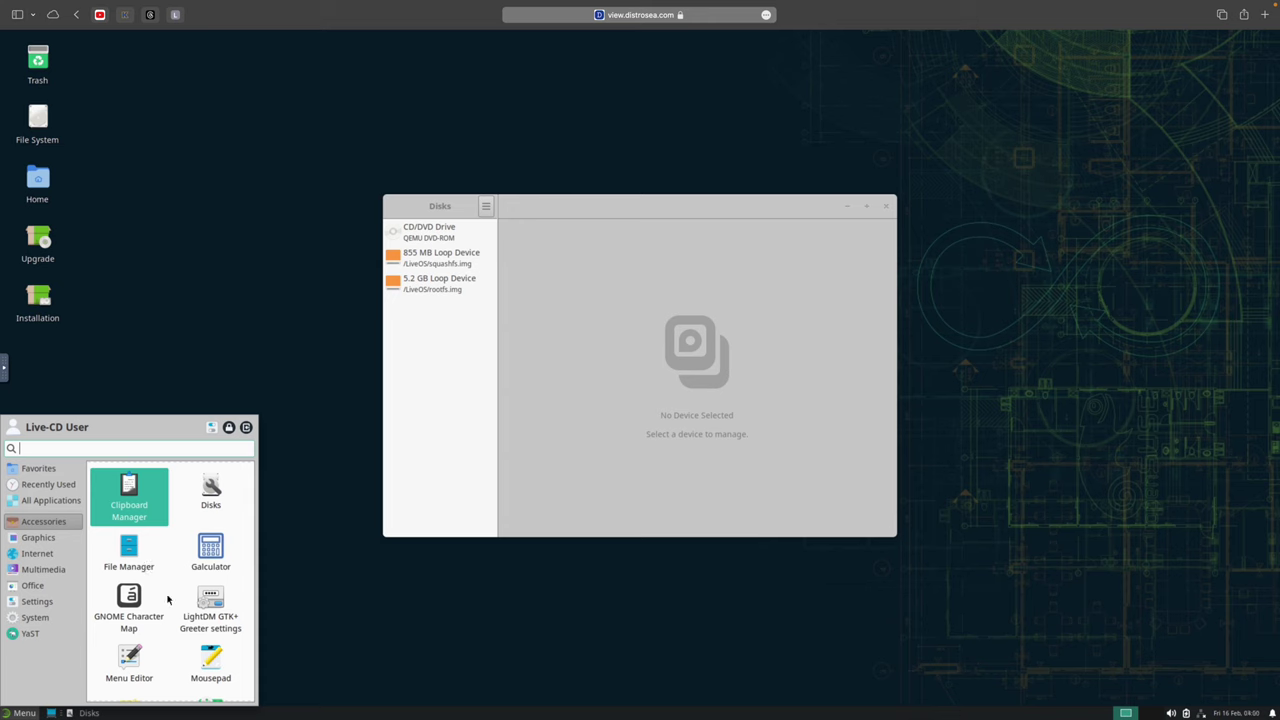
{"action": "scroll", "coordinate": [180, 607], "scroll_direction": "down", "scroll_amount": 3}
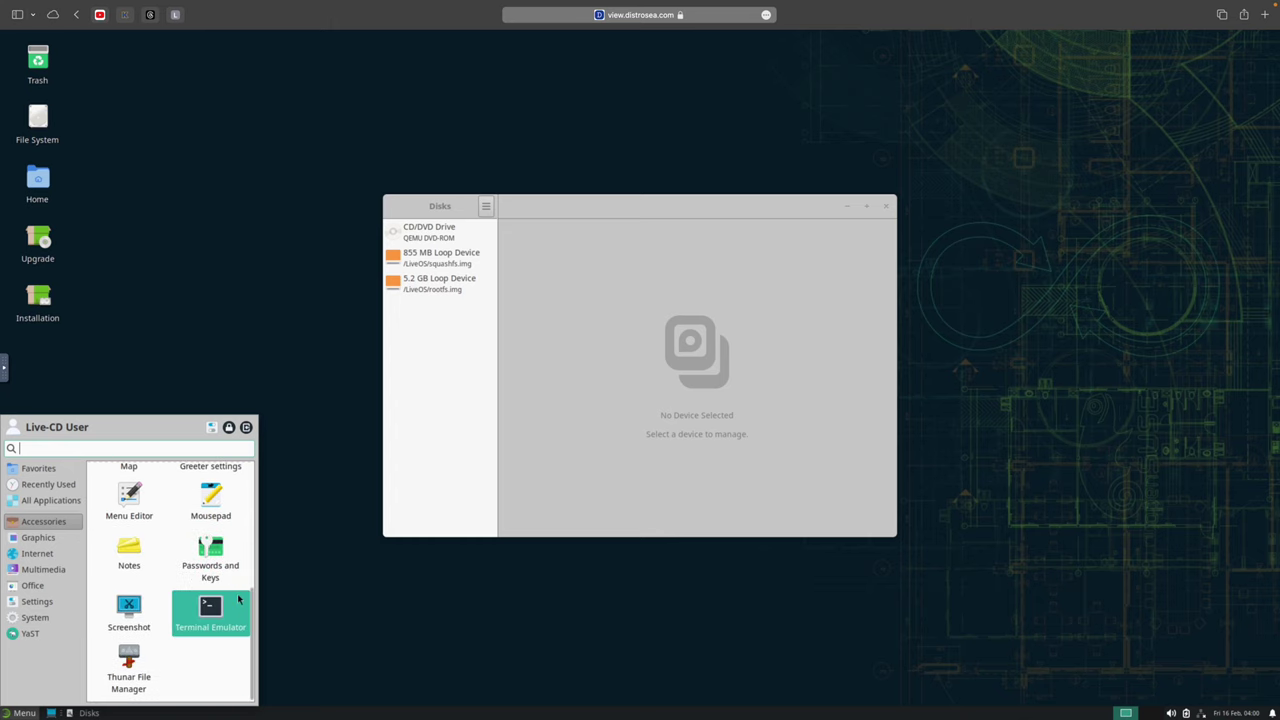
{"action": "left_click", "coordinate": [56, 541]}
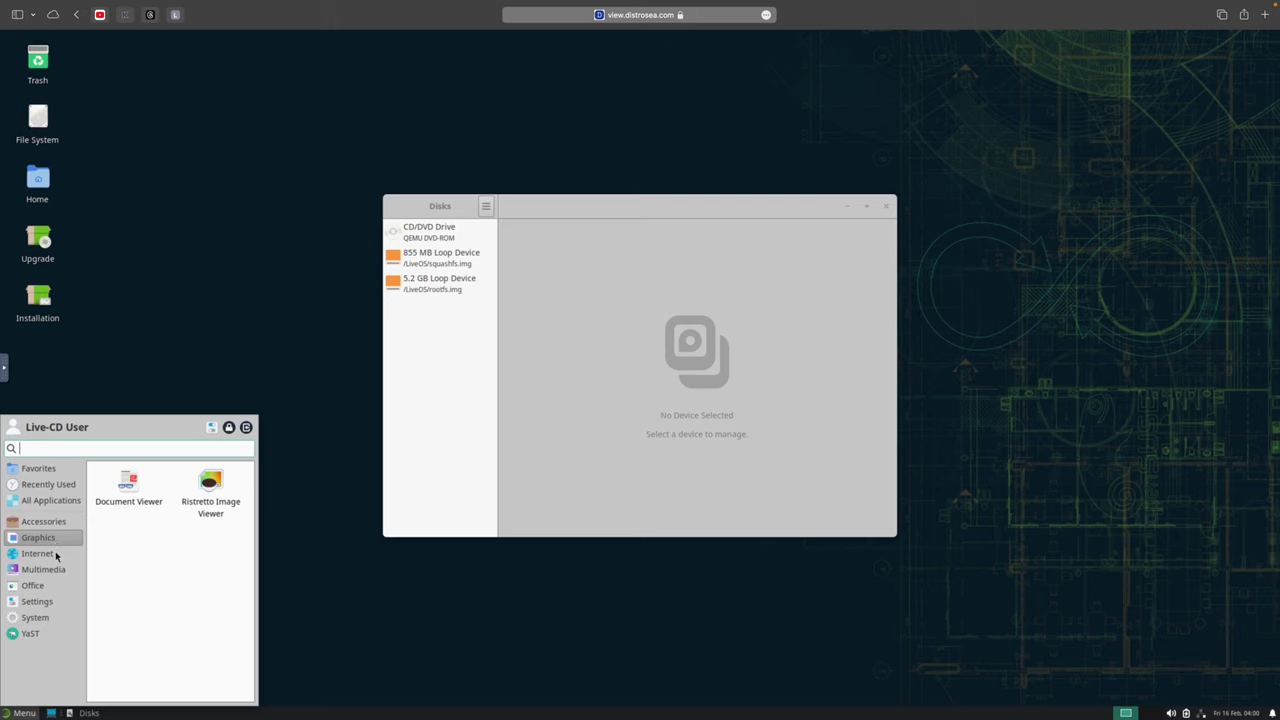
{"action": "left_click", "coordinate": [130, 488]}
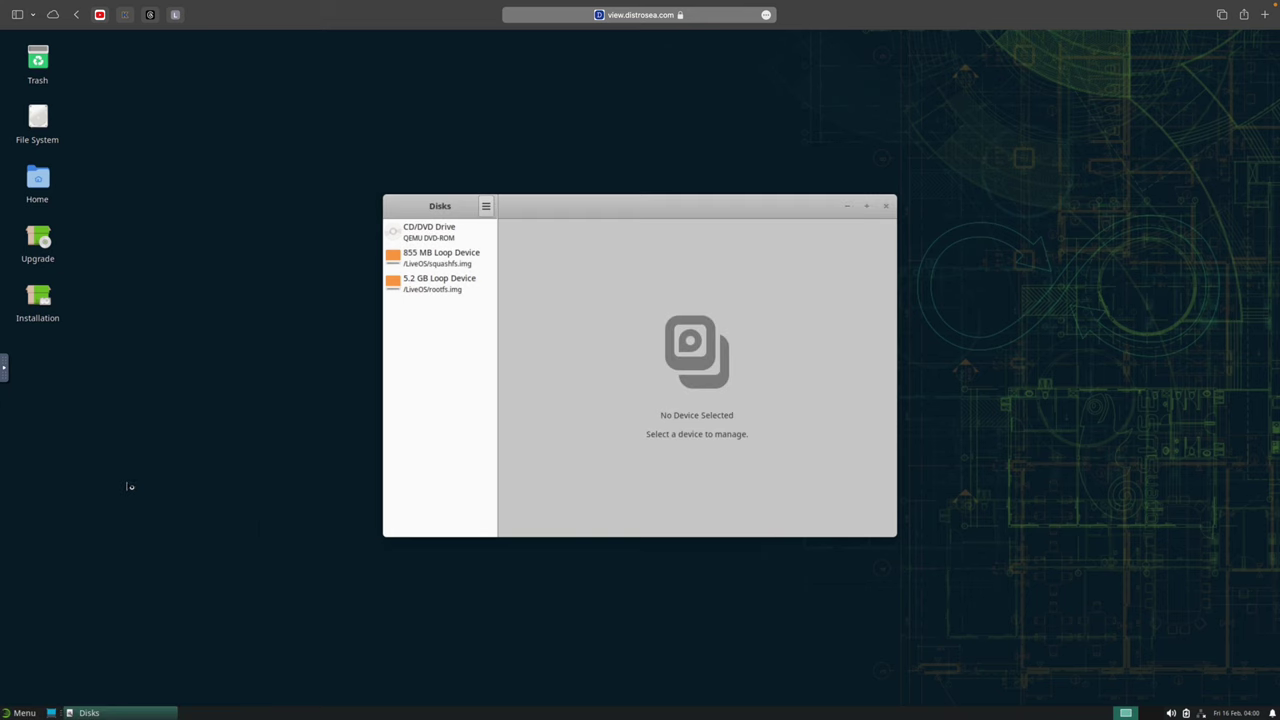
Step: Launch Mail Reader from the Internet category, check the available preferred mail applications and cancel the choice
{"action": "left_click", "coordinate": [20, 712]}
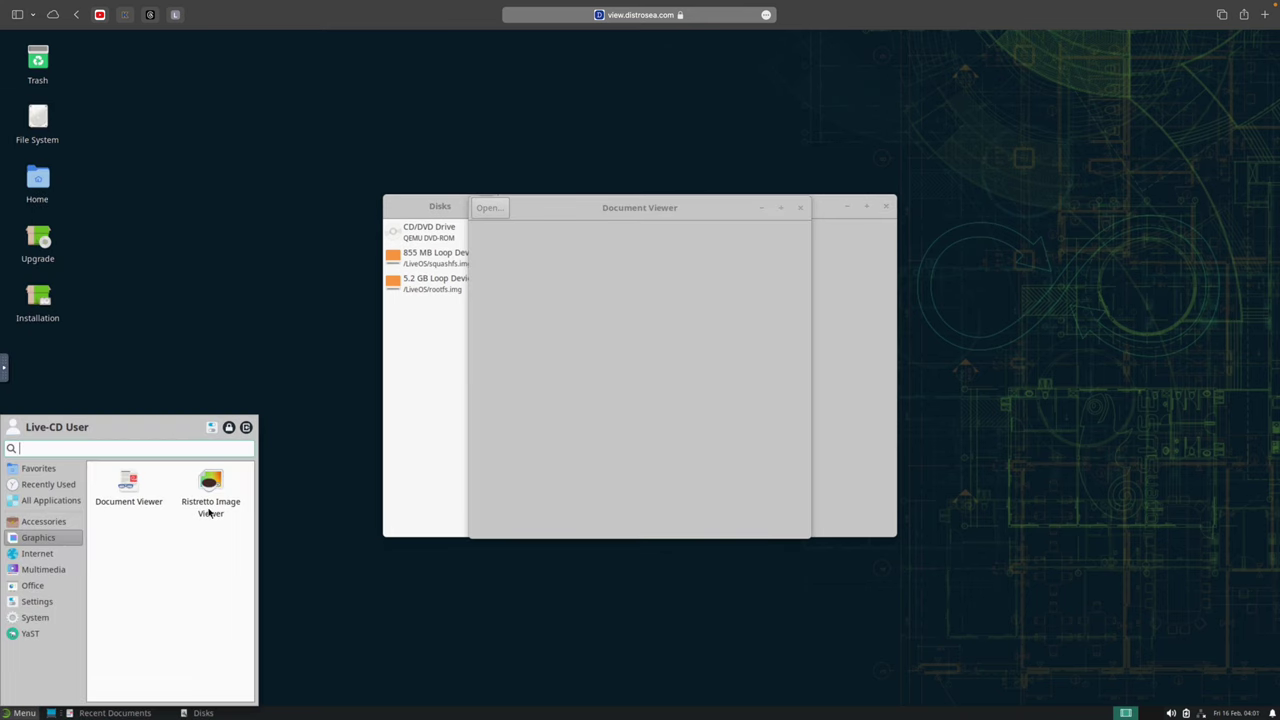
{"action": "left_click", "coordinate": [45, 560]}
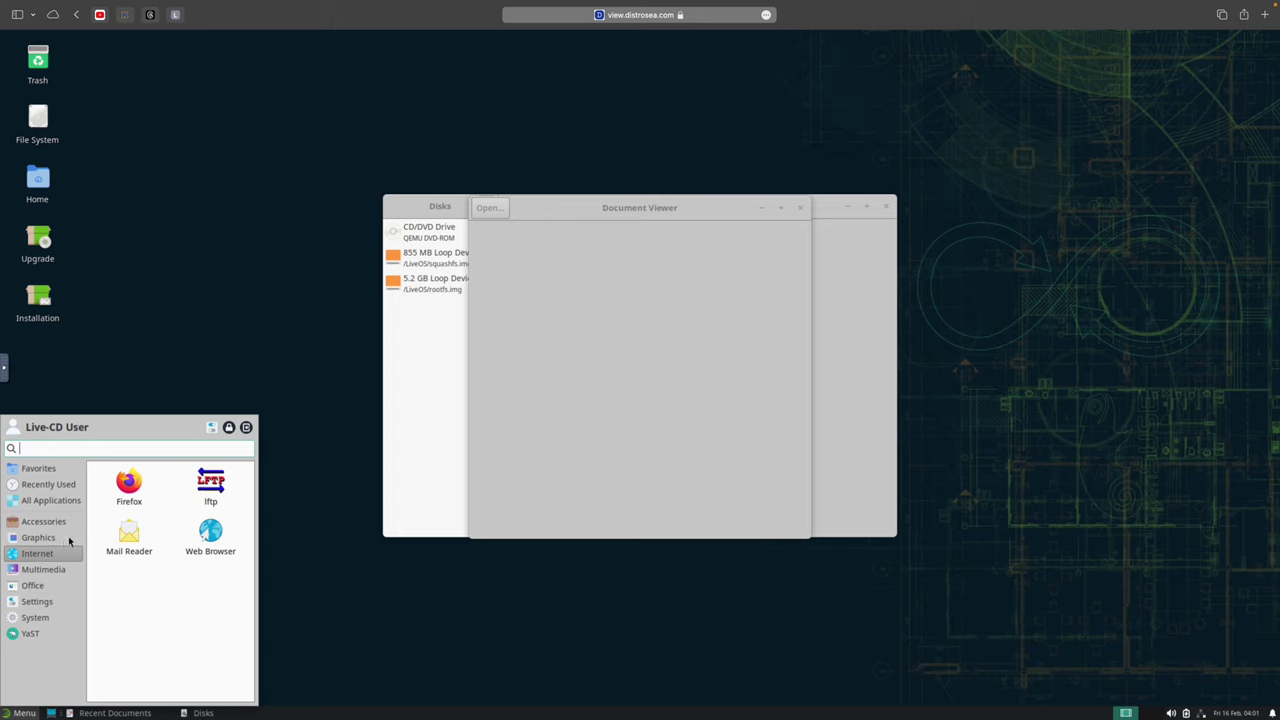
{"action": "left_click", "coordinate": [126, 540]}
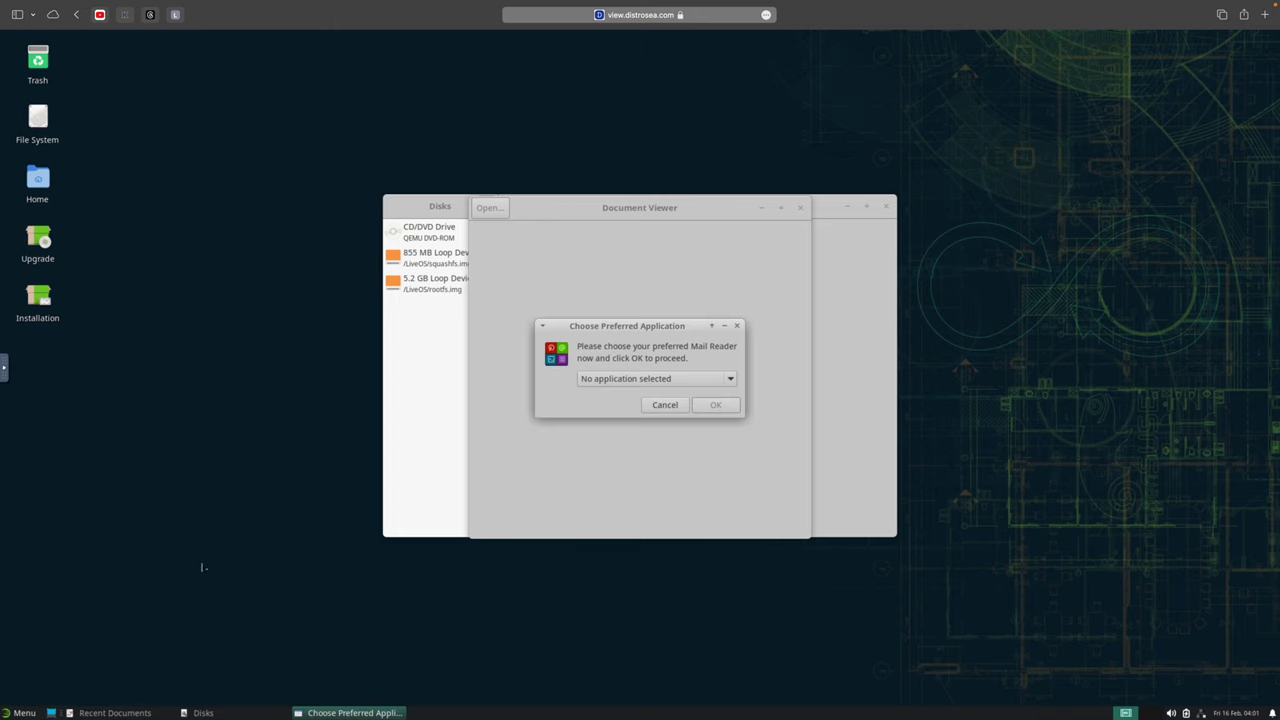
{"action": "left_click", "coordinate": [677, 380]}
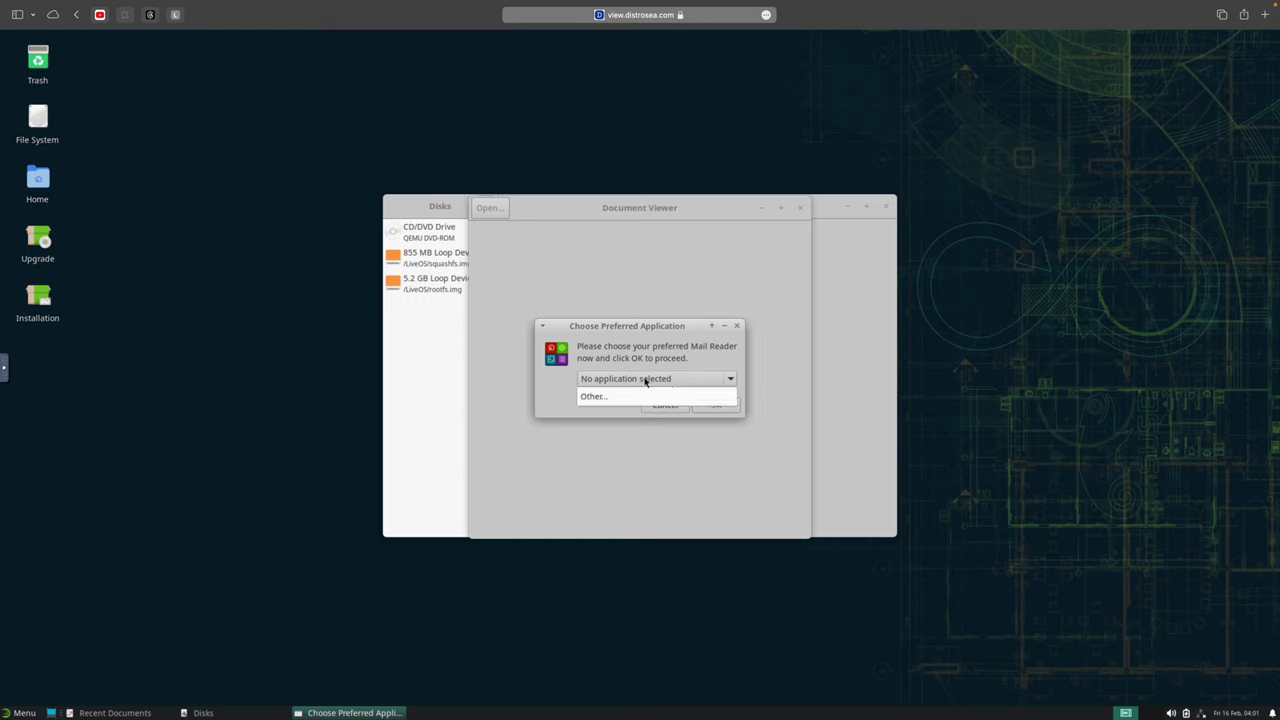
{"action": "left_click", "coordinate": [643, 474]}
{"action": "left_click", "coordinate": [656, 409]}
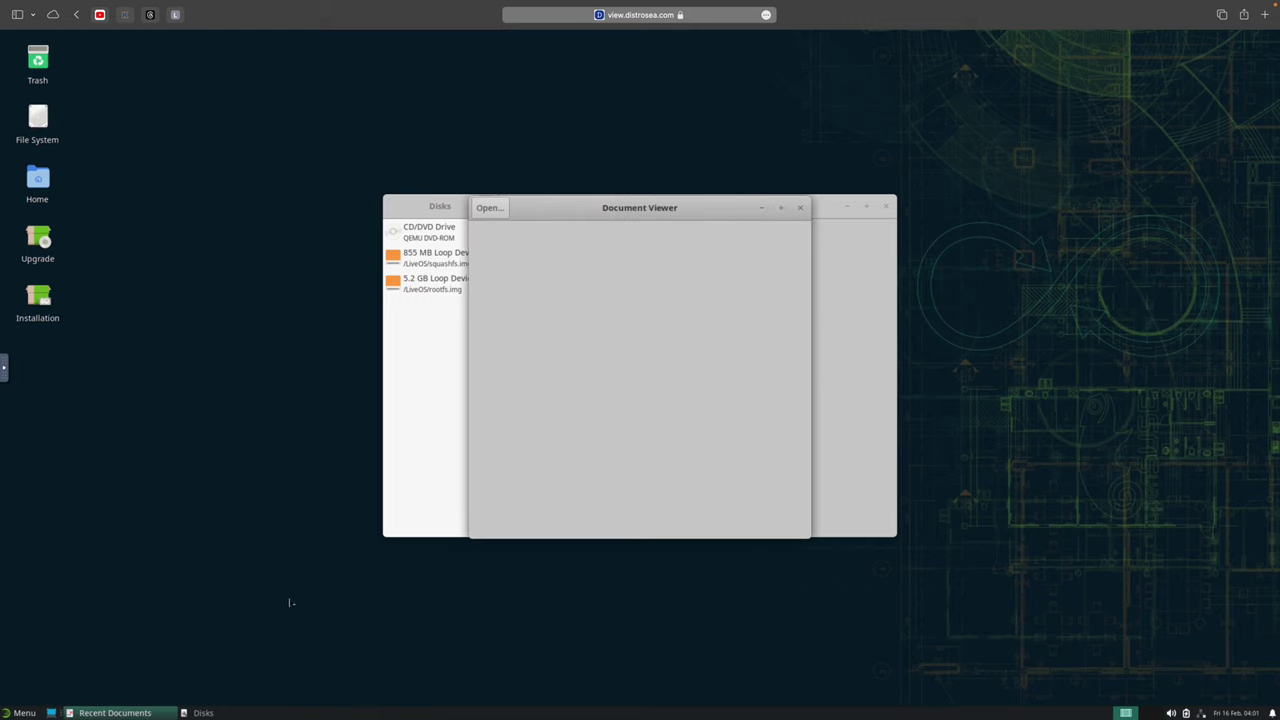
Step: Launch the Web Browser from the Internet application category
{"action": "left_click", "coordinate": [30, 714]}
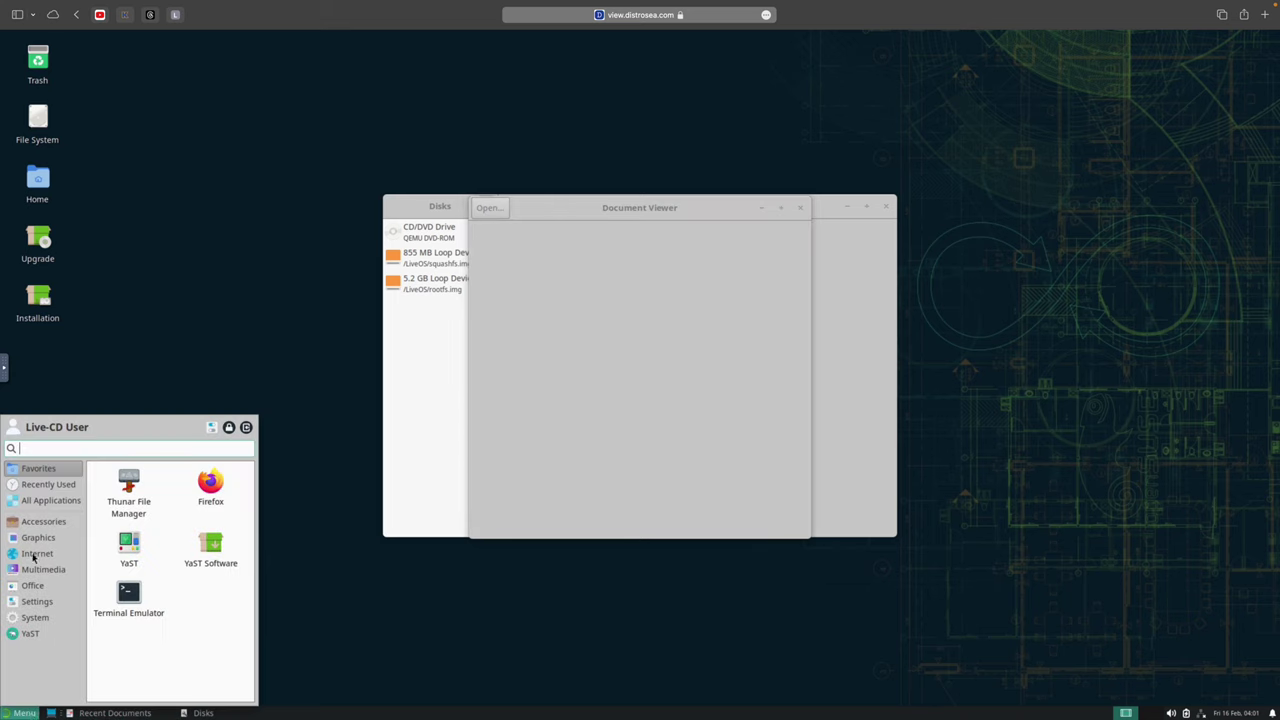
{"action": "left_click", "coordinate": [34, 556]}
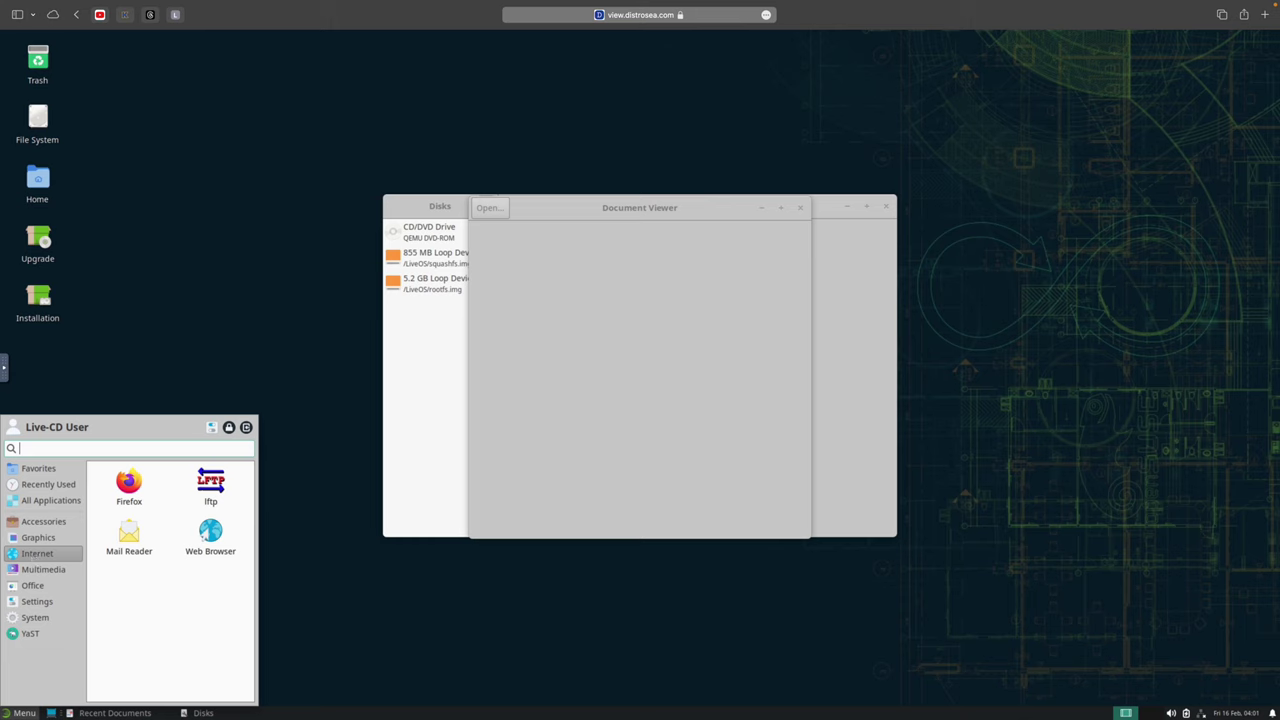
{"action": "left_click", "coordinate": [206, 532]}
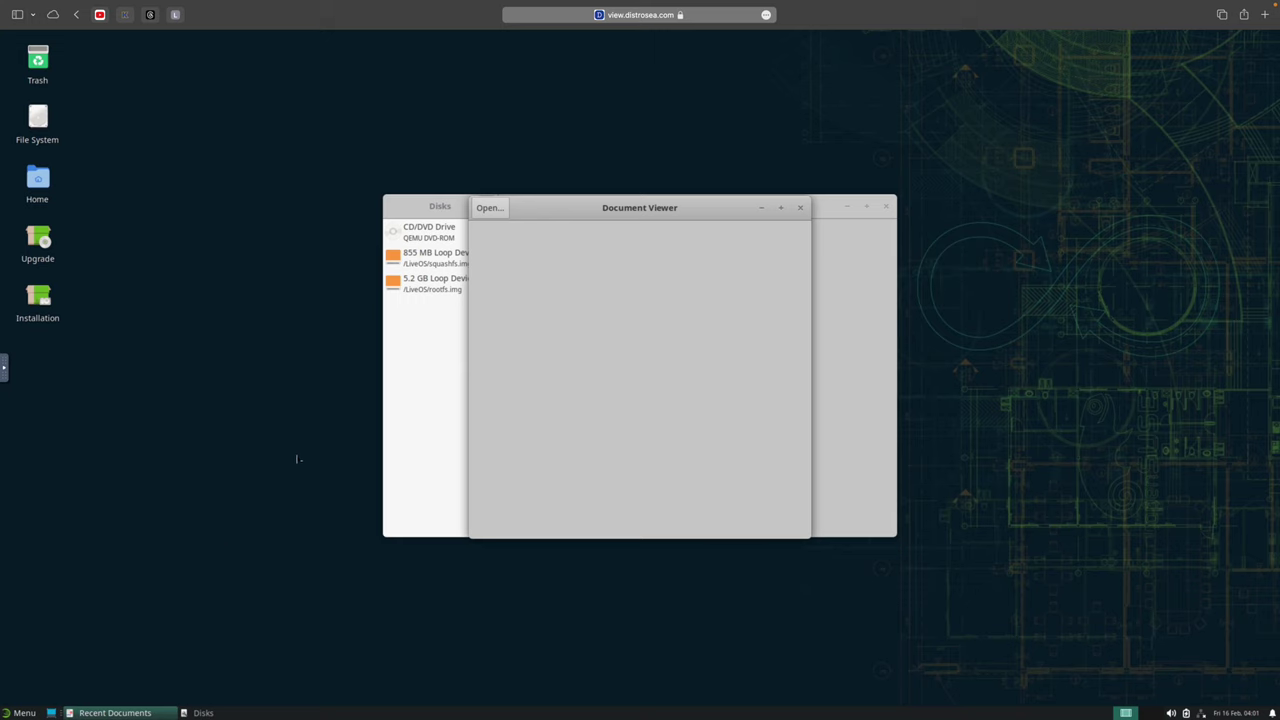
{"action": "left_click", "coordinate": [26, 713]}
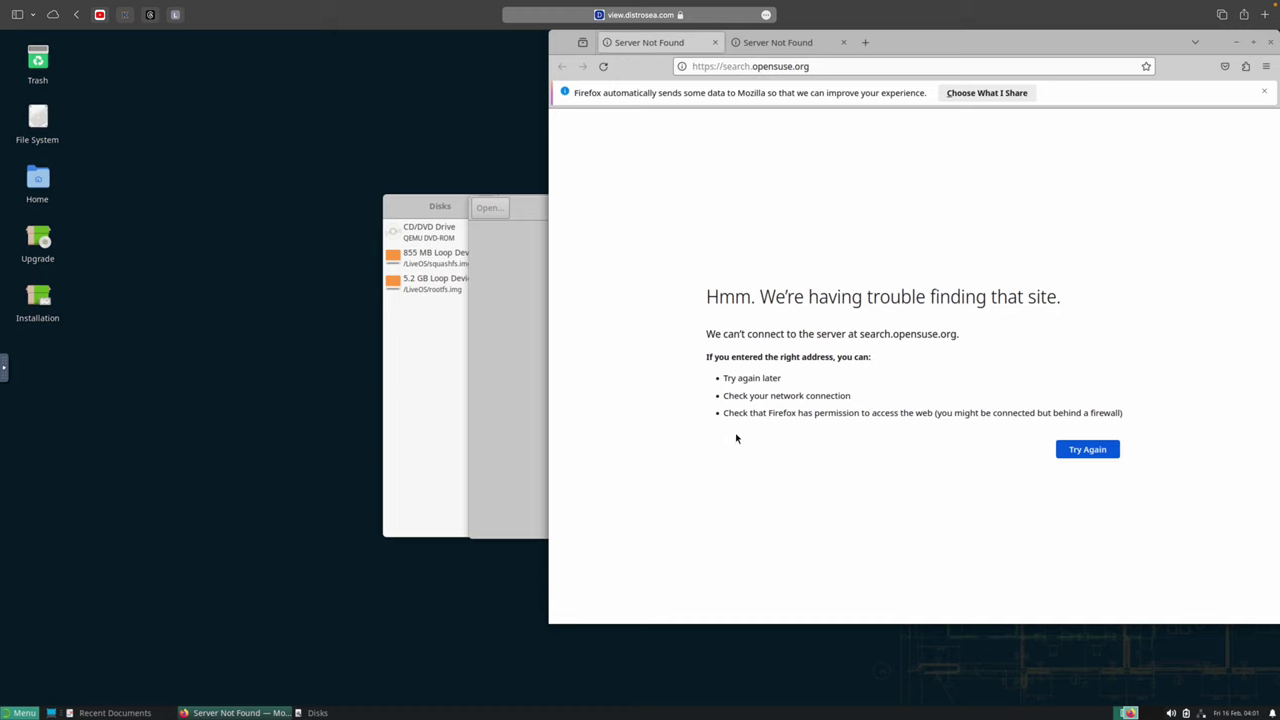
Step: View Firefox's About information and close the About window
{"action": "left_click", "coordinate": [1266, 67]}
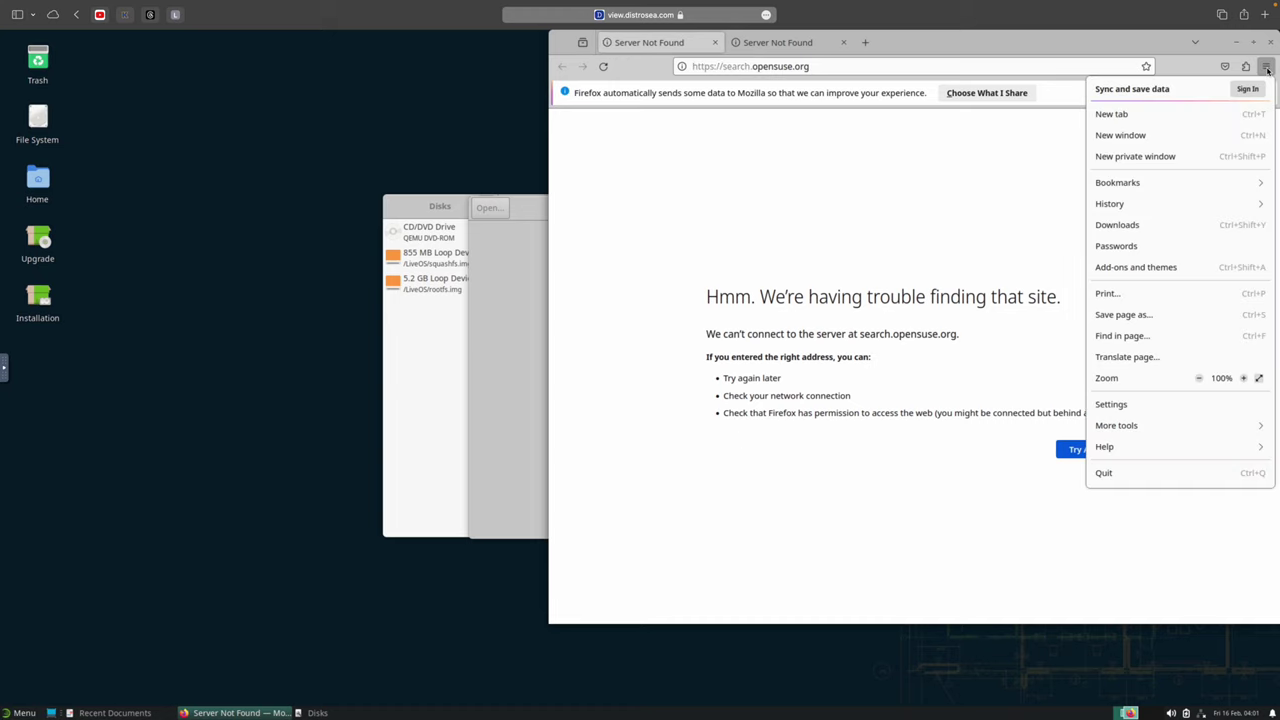
{"action": "left_click", "coordinate": [1128, 446]}
{"action": "left_click", "coordinate": [1138, 242]}
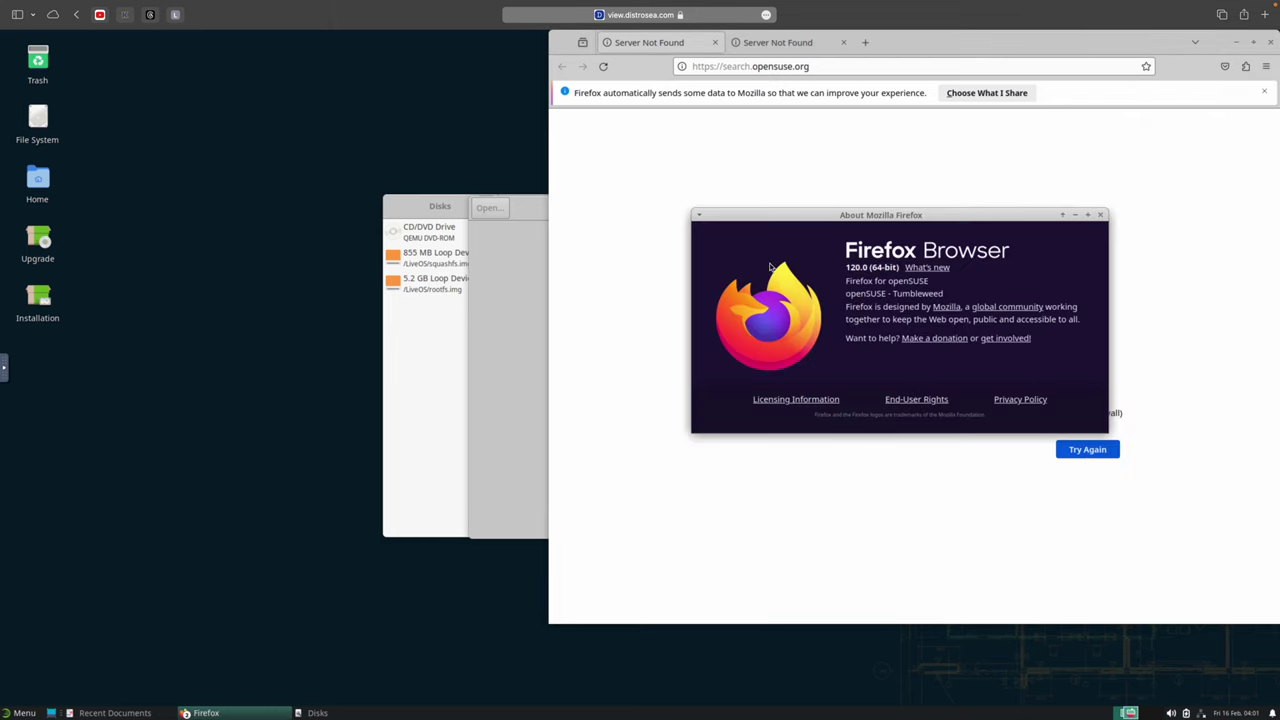
{"action": "left_click", "coordinate": [1100, 215]}
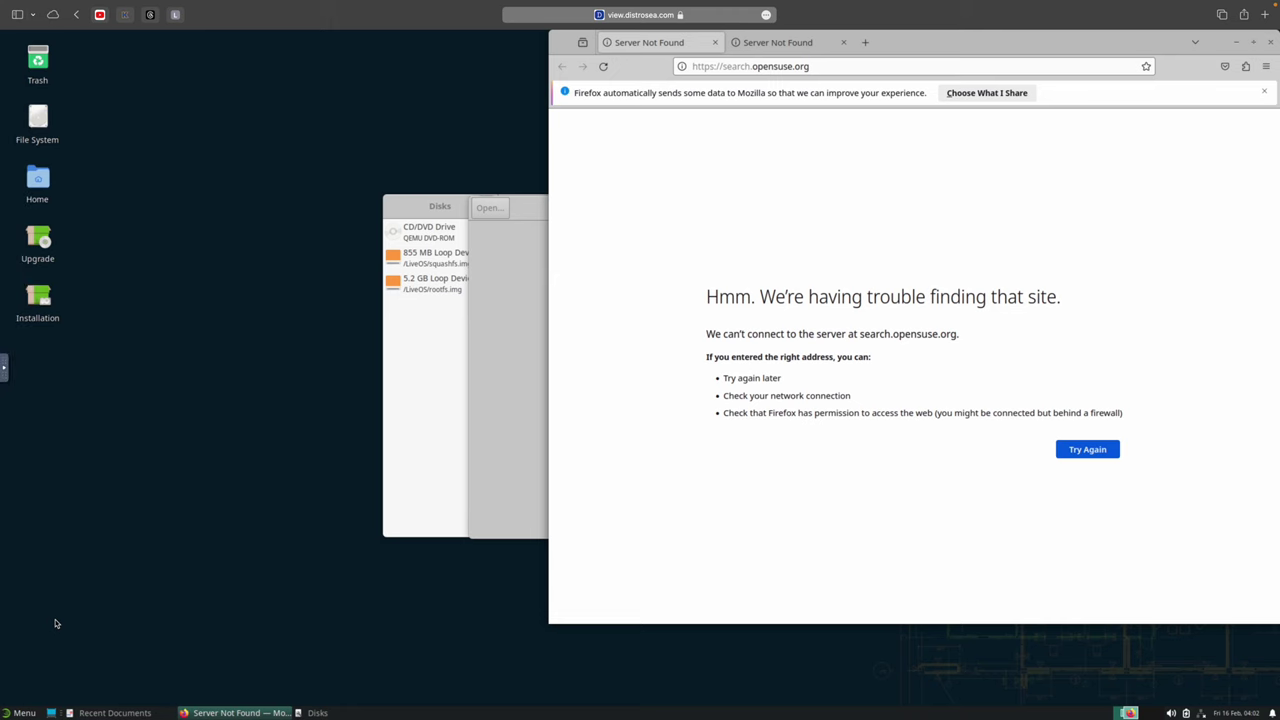
Step: Check which applications are available in the Multimedia and Office categories
{"action": "left_click", "coordinate": [20, 712]}
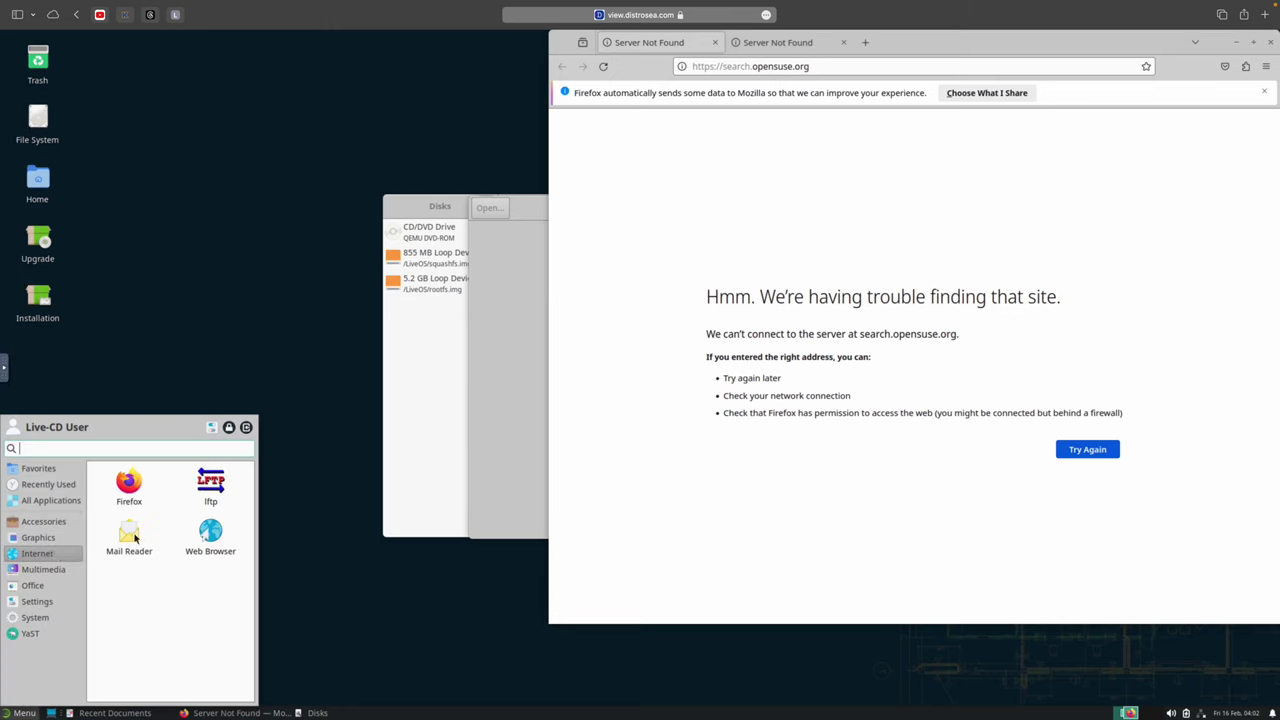
{"action": "left_click", "coordinate": [54, 570]}
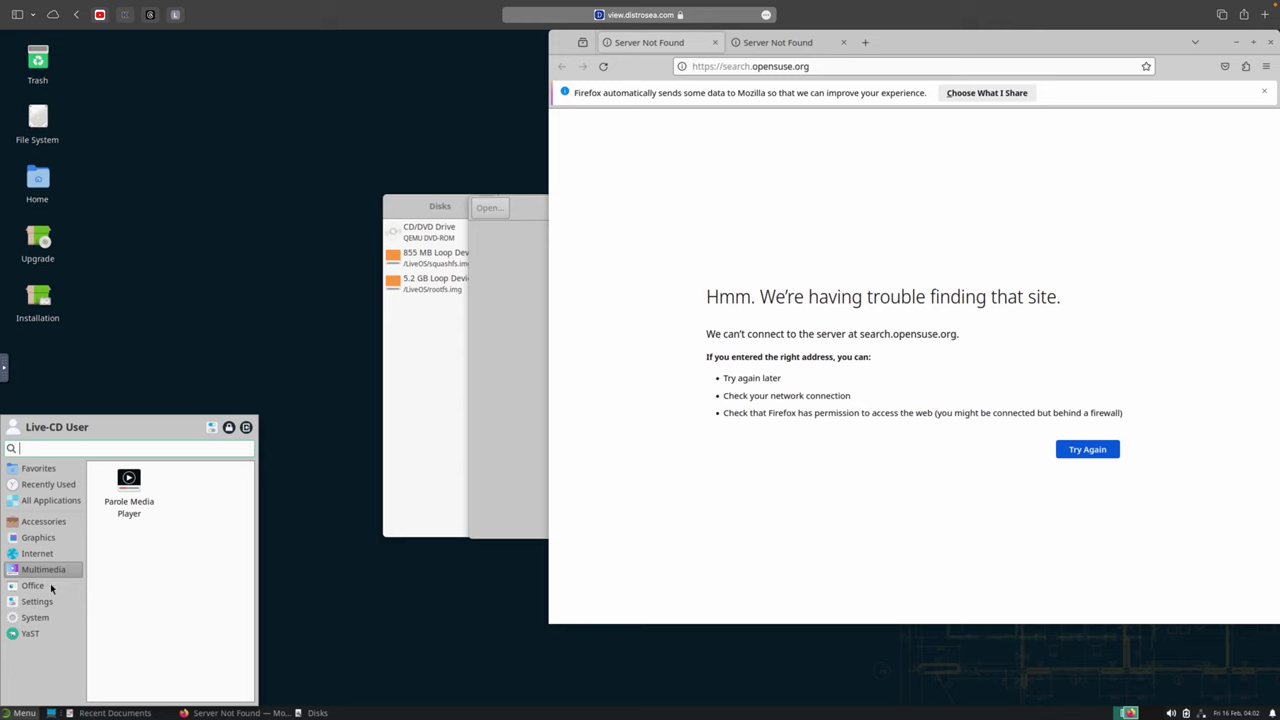
{"action": "left_click", "coordinate": [51, 588]}
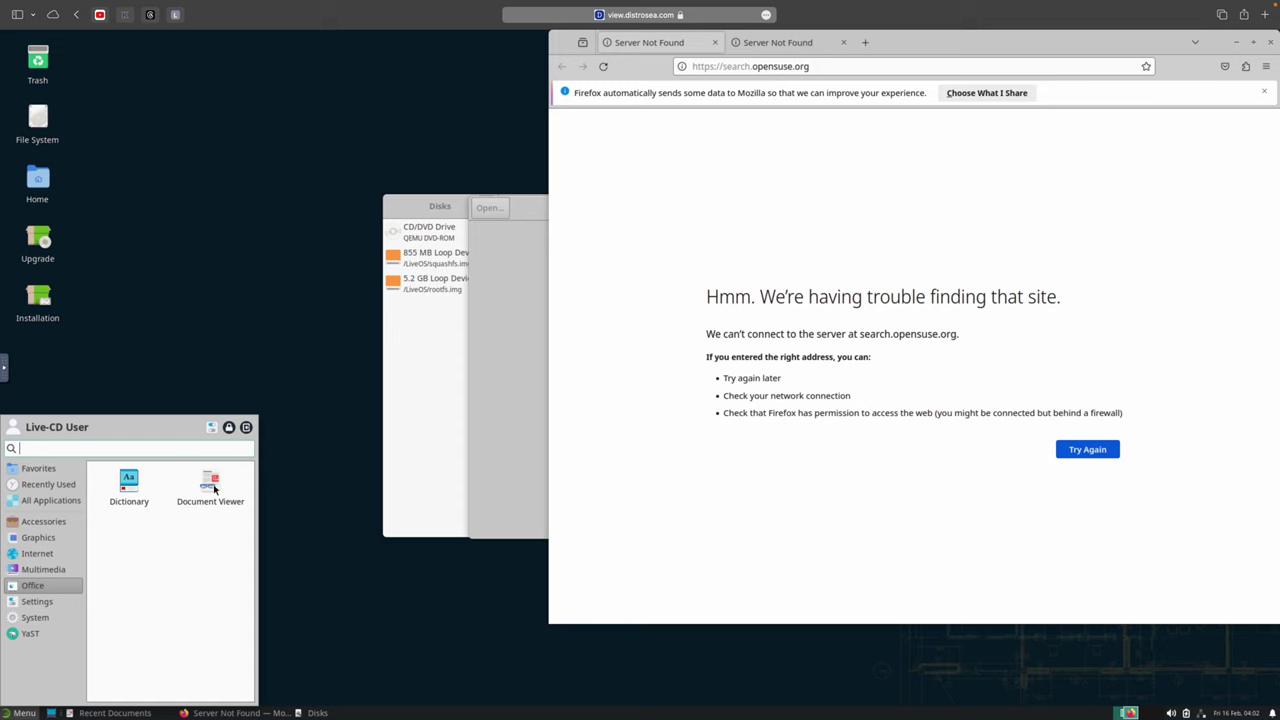
Step: Browse the whole Settings category to review the available desktop configuration tools
{"action": "left_click", "coordinate": [44, 604]}
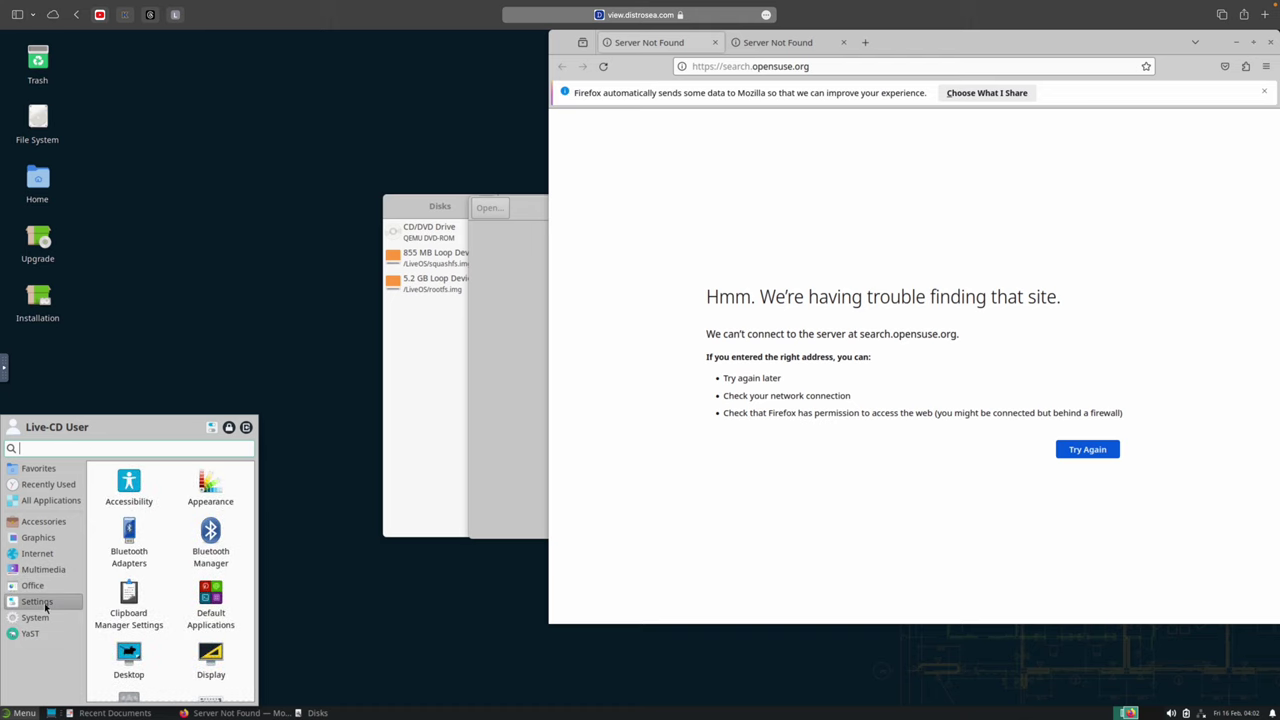
{"action": "scroll", "coordinate": [153, 593], "scroll_direction": "down", "scroll_amount": 5}
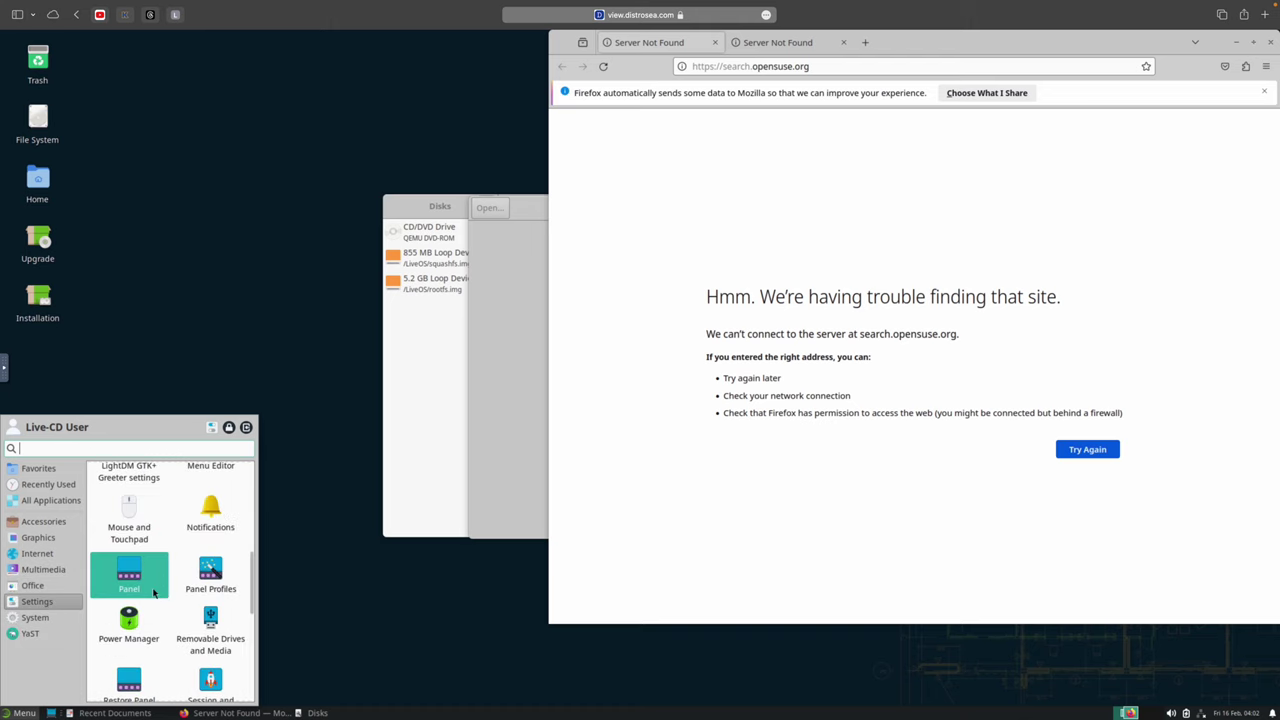
{"action": "scroll", "coordinate": [153, 593], "scroll_direction": "up", "scroll_amount": 5}
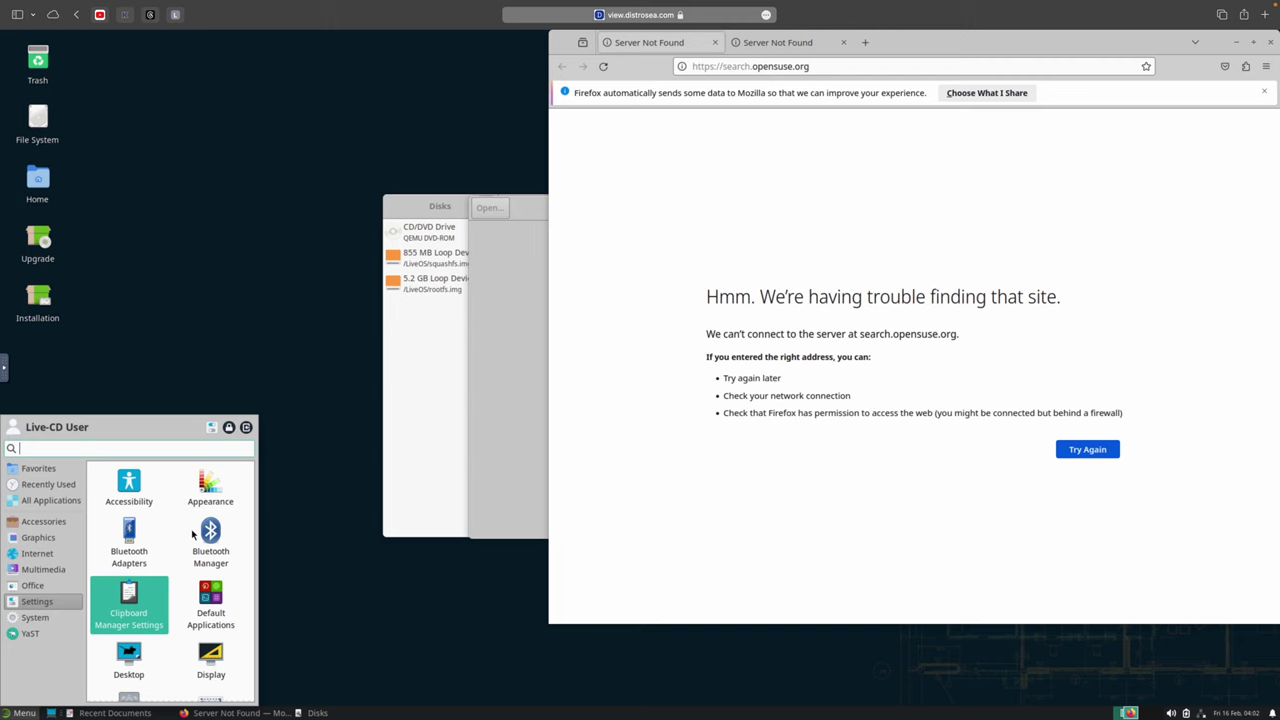
{"action": "scroll", "coordinate": [193, 535], "scroll_direction": "down", "scroll_amount": 2}
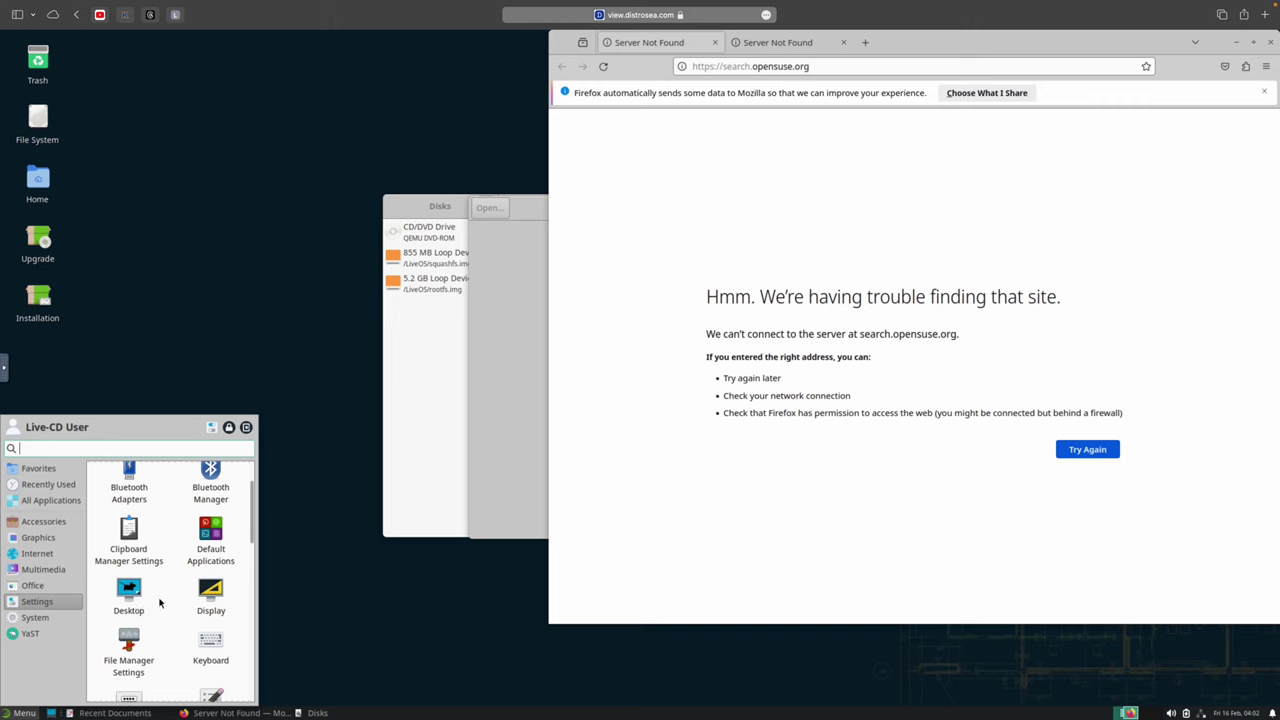
{"action": "scroll", "coordinate": [160, 601], "scroll_direction": "down", "scroll_amount": 2}
{"action": "scroll", "coordinate": [160, 602], "scroll_direction": "down", "scroll_amount": 5}
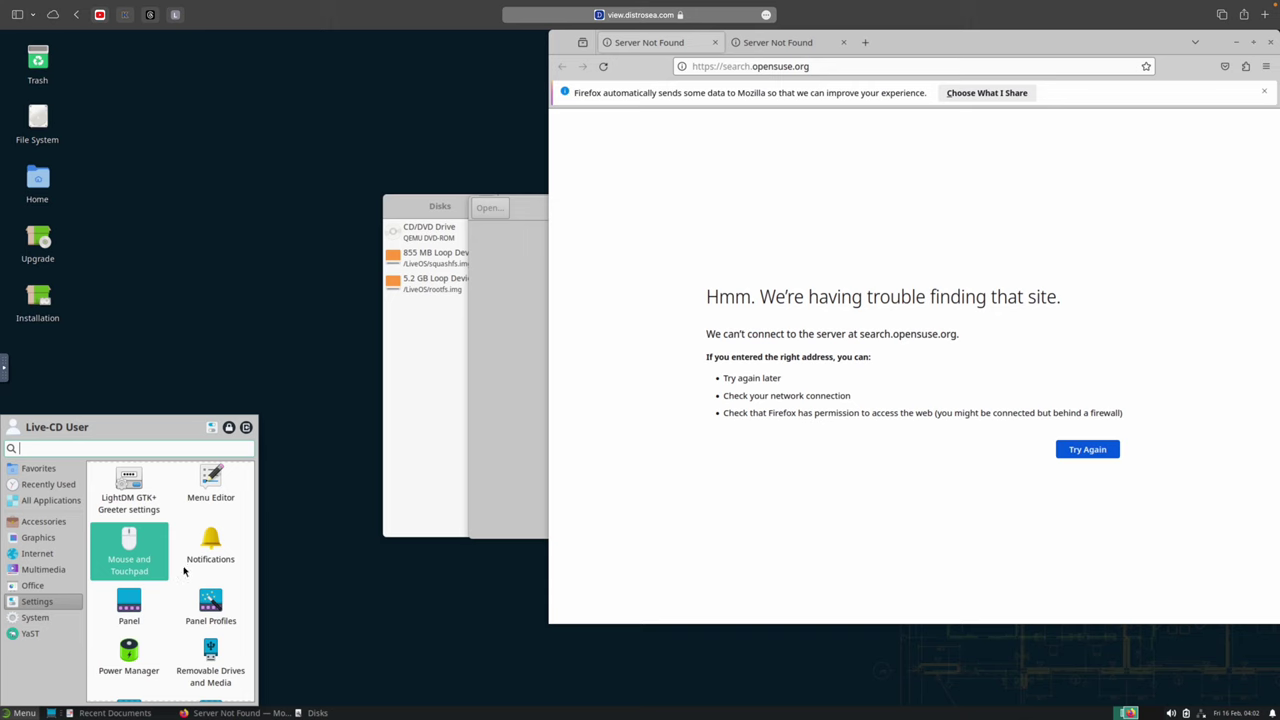
{"action": "scroll", "coordinate": [183, 571], "scroll_direction": "down", "scroll_amount": 1}
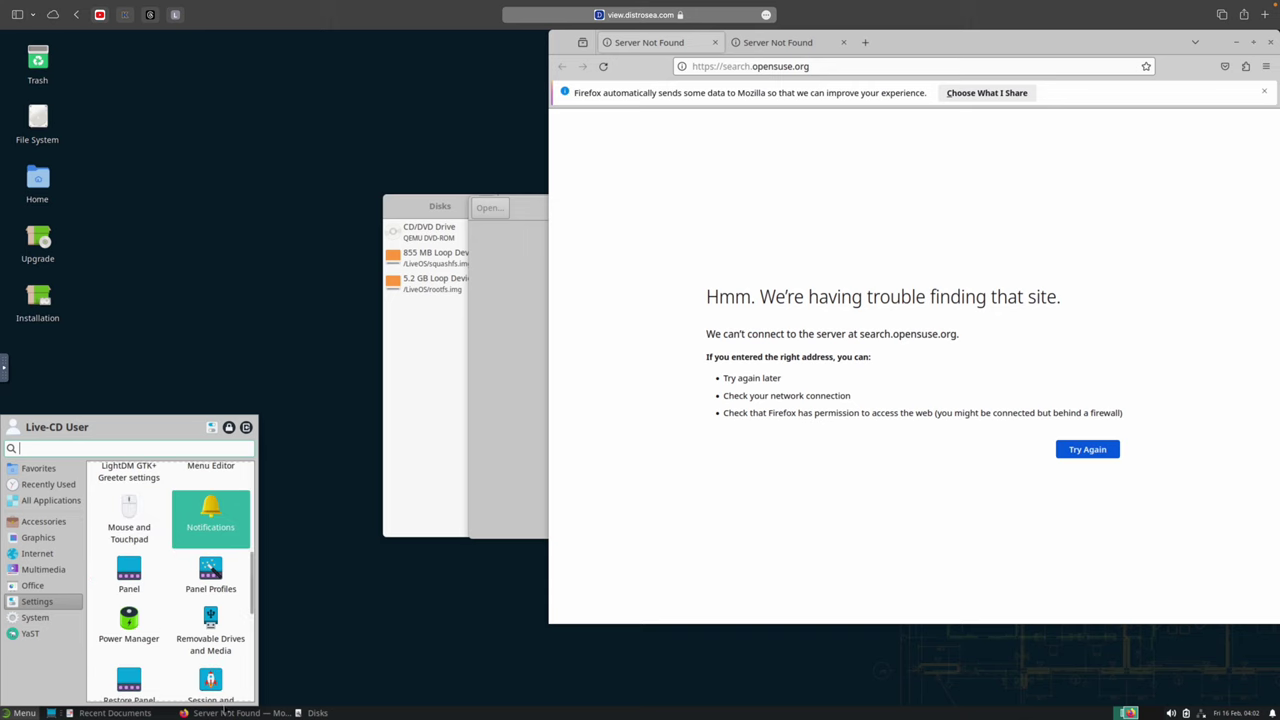
{"action": "scroll", "coordinate": [157, 644], "scroll_direction": "down", "scroll_amount": 2}
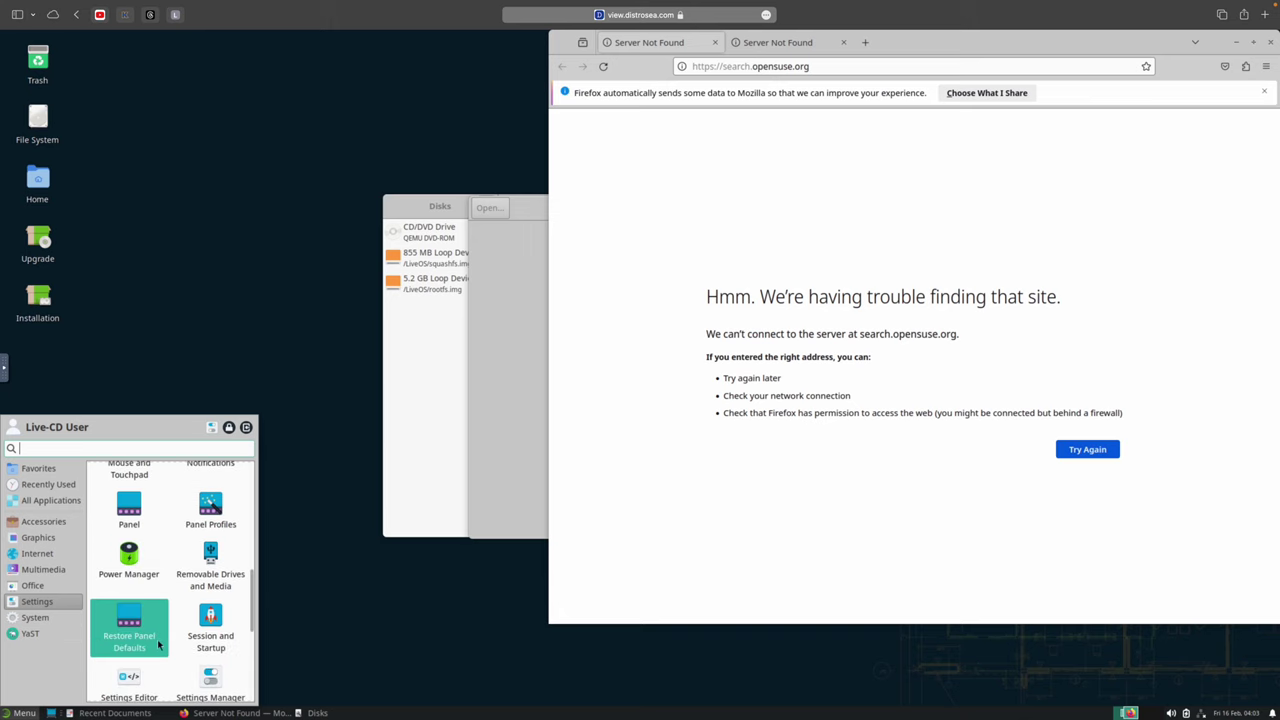
{"action": "scroll", "coordinate": [158, 645], "scroll_direction": "down", "scroll_amount": 3}
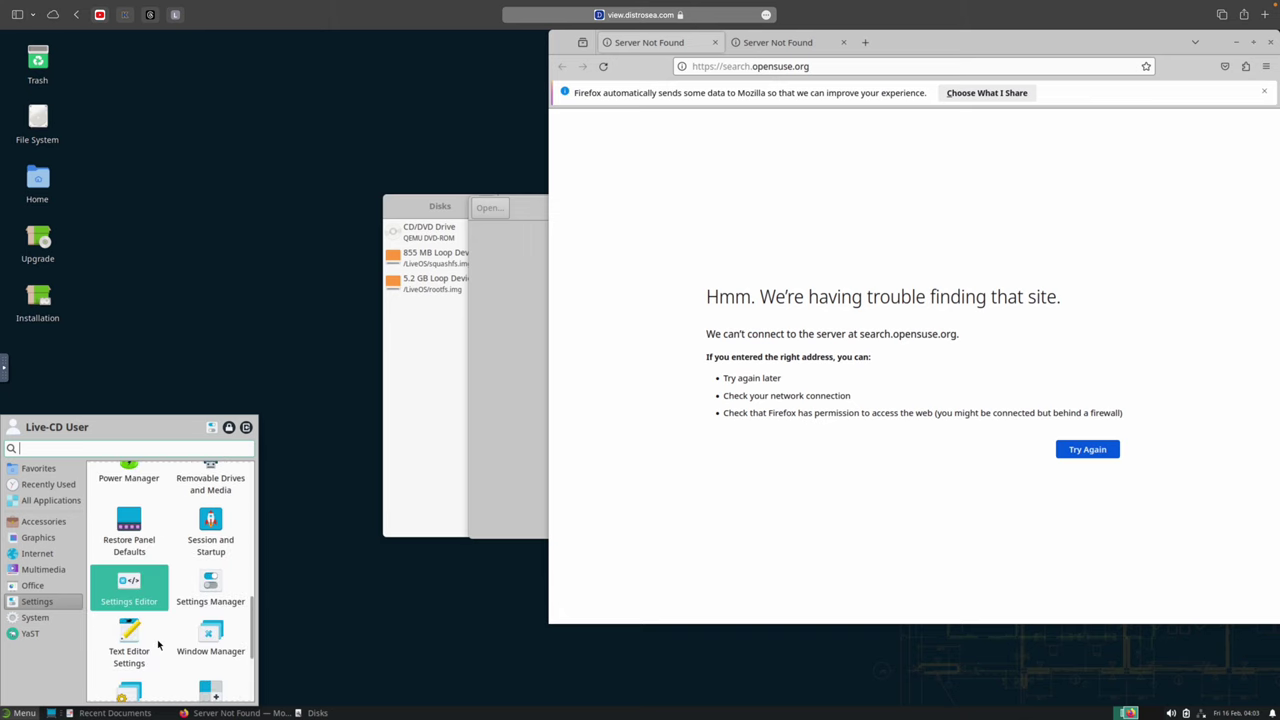
{"action": "scroll", "coordinate": [157, 645], "scroll_direction": "down", "scroll_amount": 3}
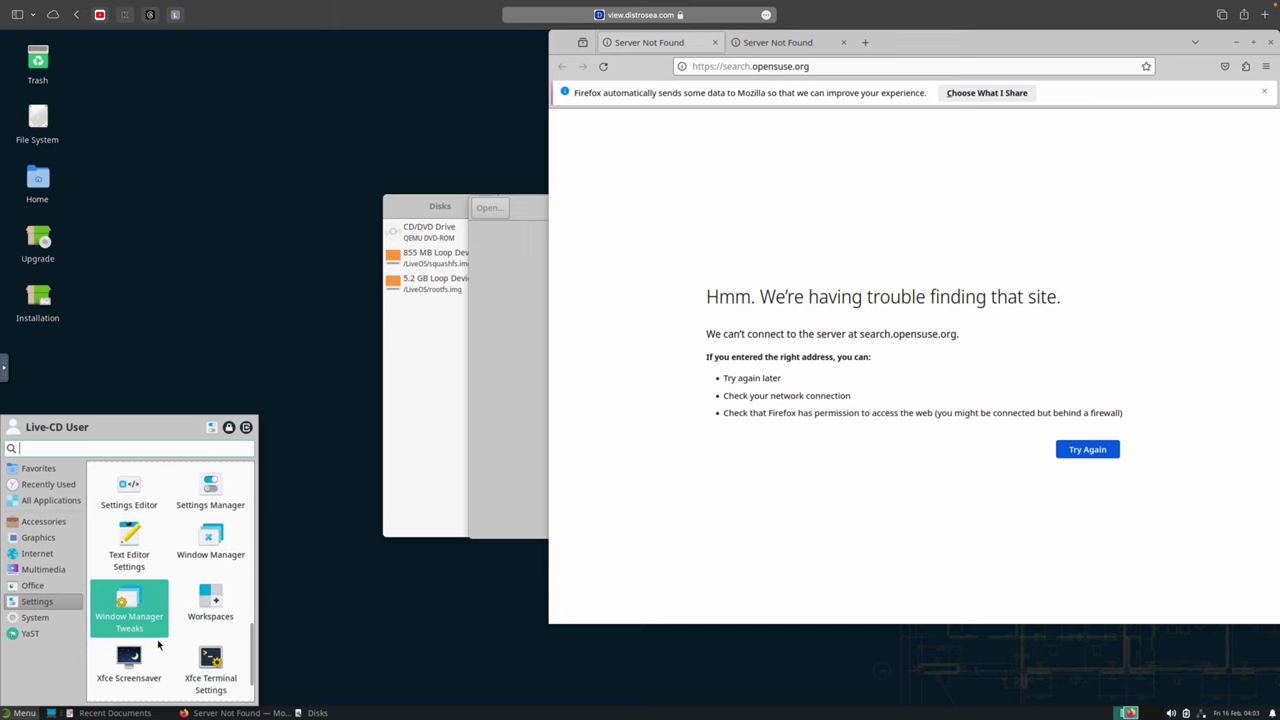
{"action": "scroll", "coordinate": [158, 645], "scroll_direction": "down", "scroll_amount": 2}
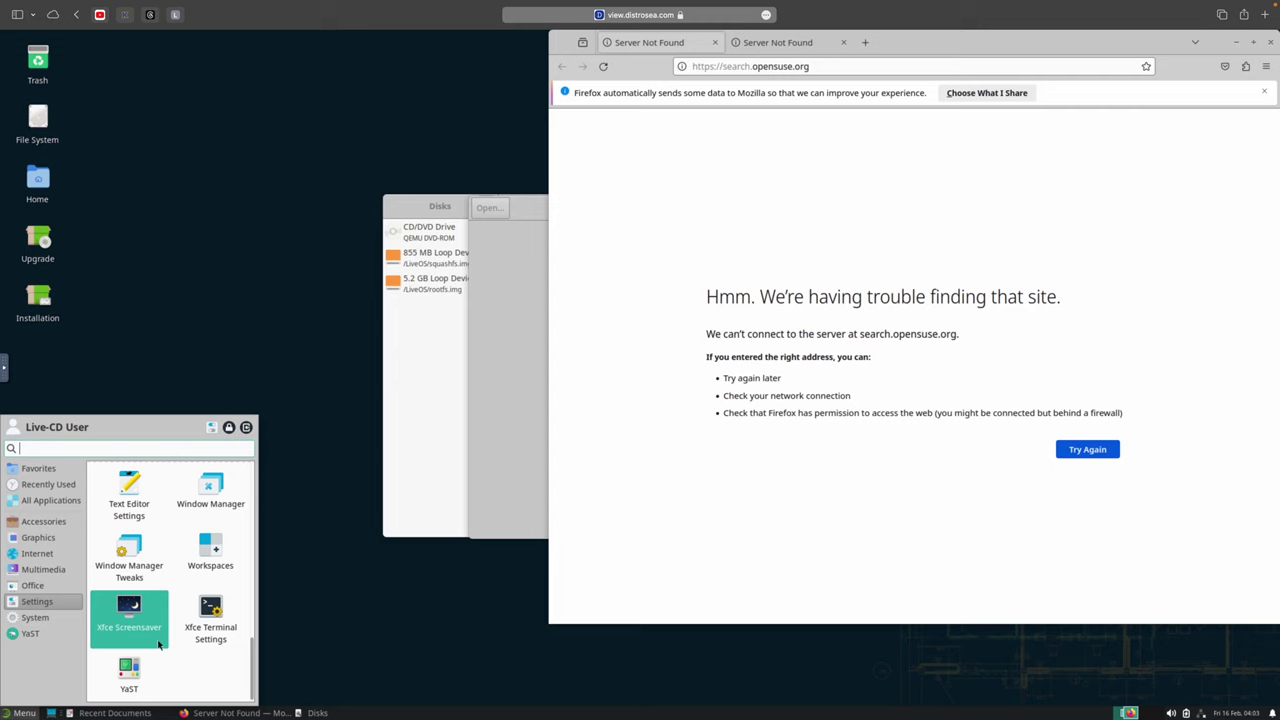
Step: Look through all the applications in the System category
{"action": "left_click", "coordinate": [30, 619]}
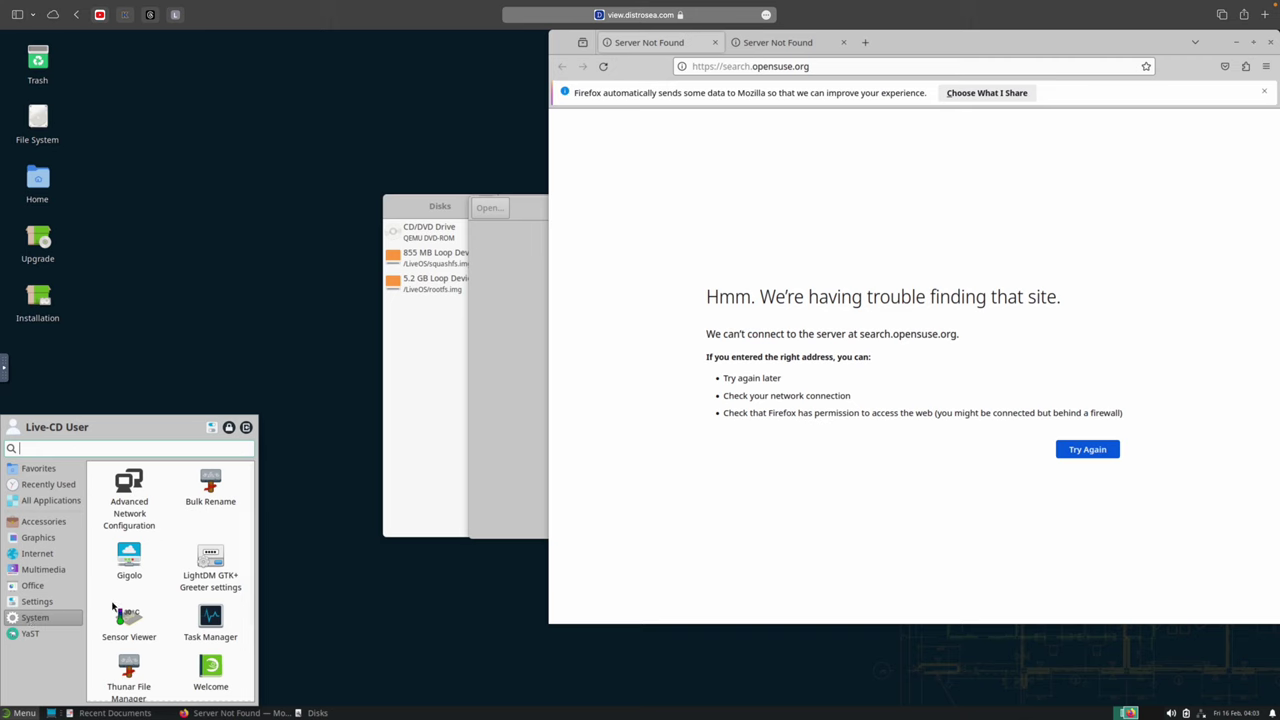
{"action": "scroll", "coordinate": [115, 606], "scroll_direction": "down", "scroll_amount": 1}
{"action": "scroll", "coordinate": [113, 606], "scroll_direction": "up", "scroll_amount": 1}
{"action": "scroll", "coordinate": [142, 607], "scroll_direction": "down", "scroll_amount": 1}
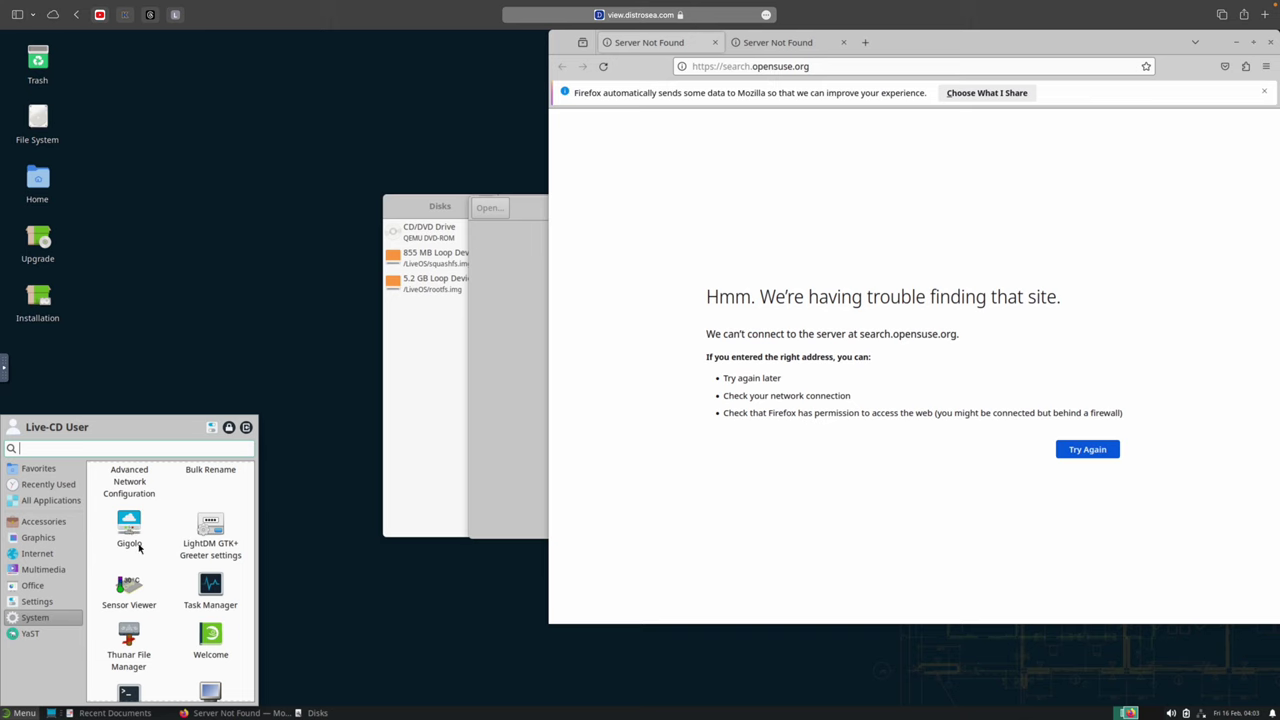
{"action": "scroll", "coordinate": [140, 550], "scroll_direction": "down", "scroll_amount": 1}
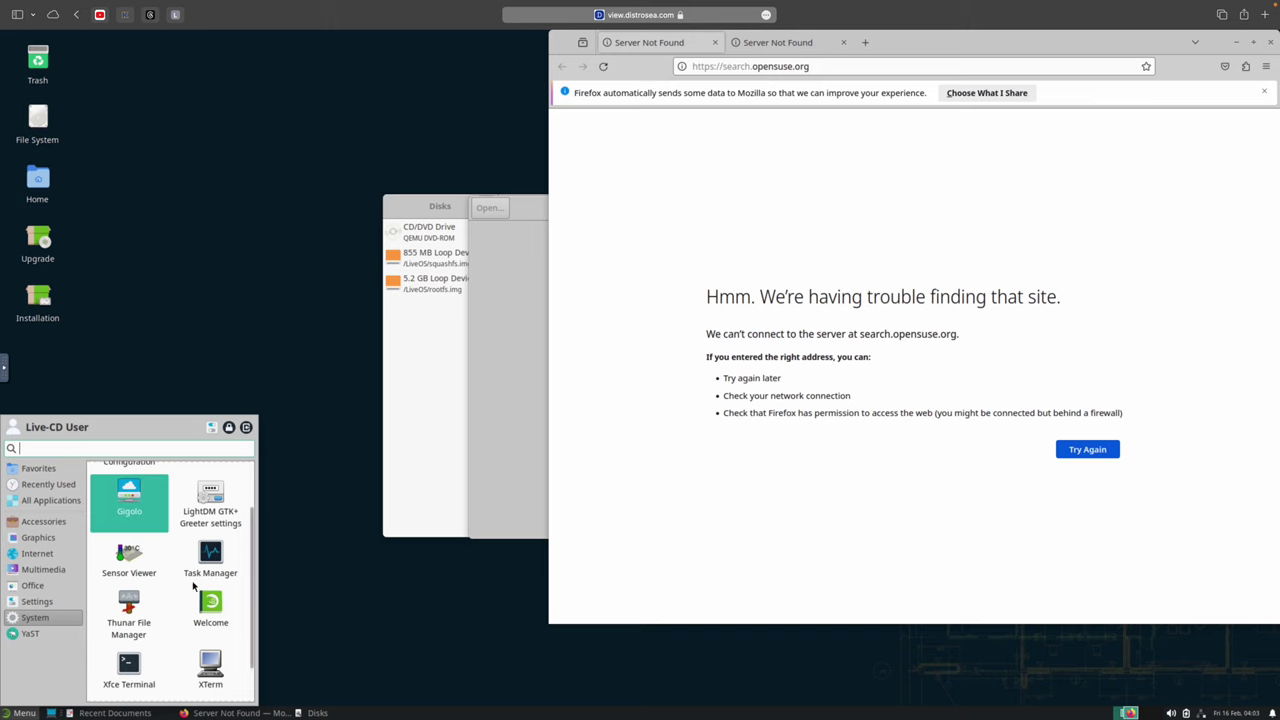
{"action": "scroll", "coordinate": [196, 585], "scroll_direction": "down", "scroll_amount": 2}
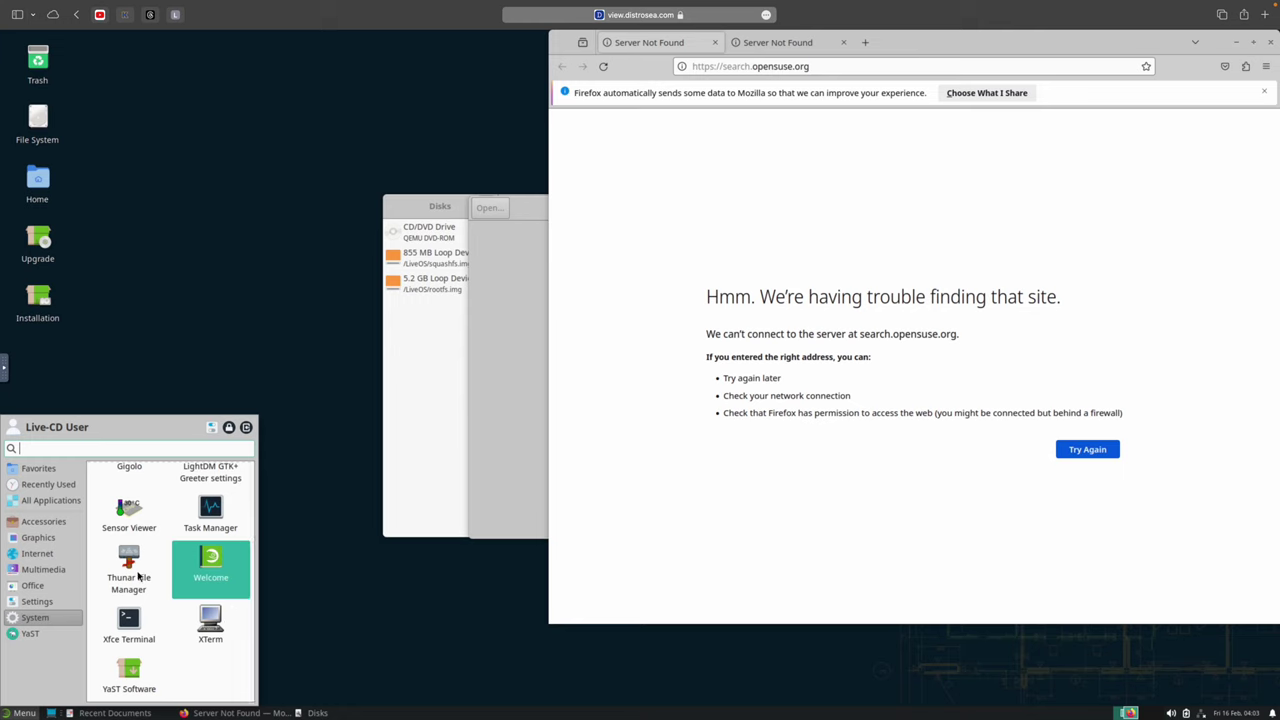
Step: Browse the YaST category to review its system administration modules
{"action": "left_click", "coordinate": [42, 638]}
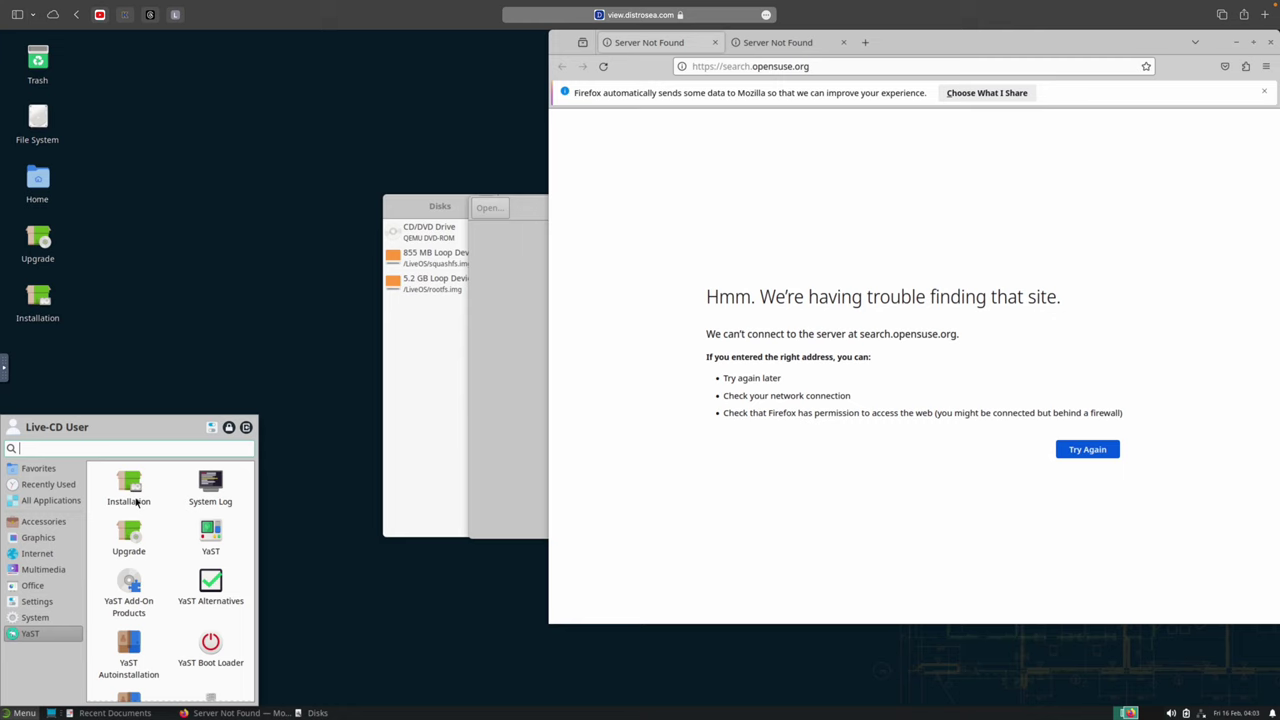
{"action": "scroll", "coordinate": [166, 563], "scroll_direction": "down", "scroll_amount": 5}
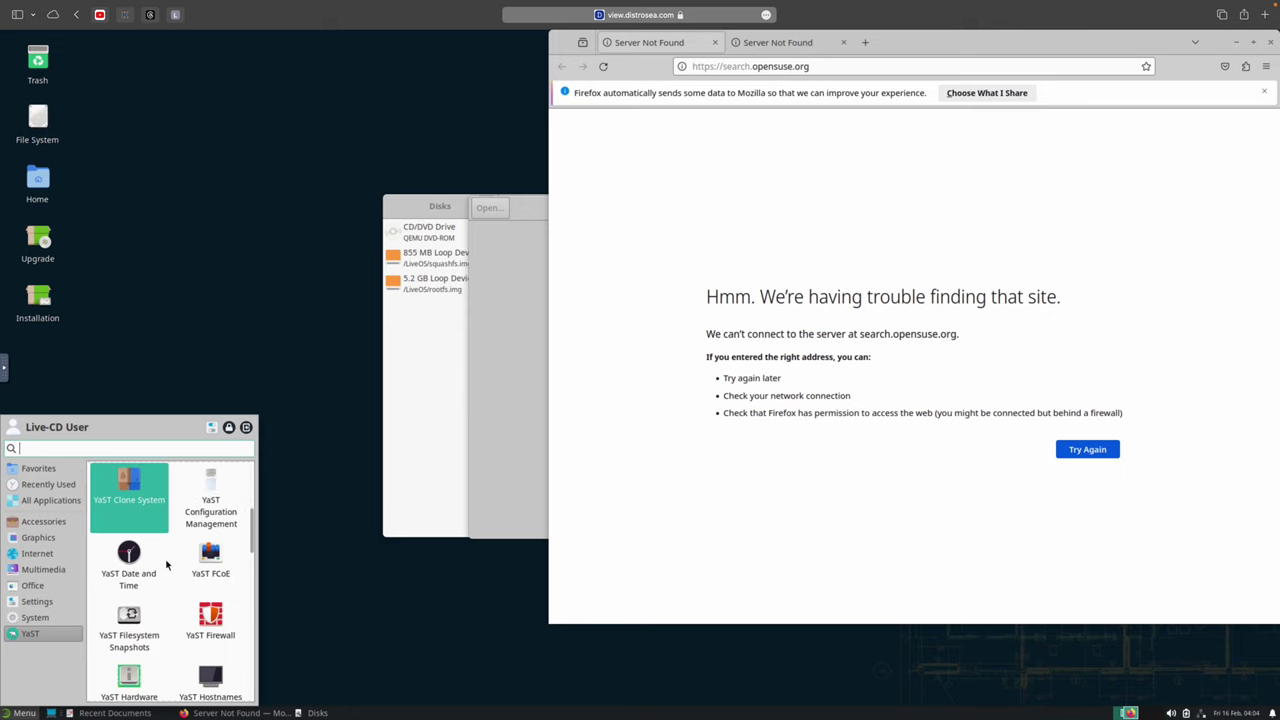
{"action": "scroll", "coordinate": [166, 565], "scroll_direction": "down", "scroll_amount": 1}
{"action": "scroll", "coordinate": [166, 565], "scroll_direction": "up", "scroll_amount": 1}
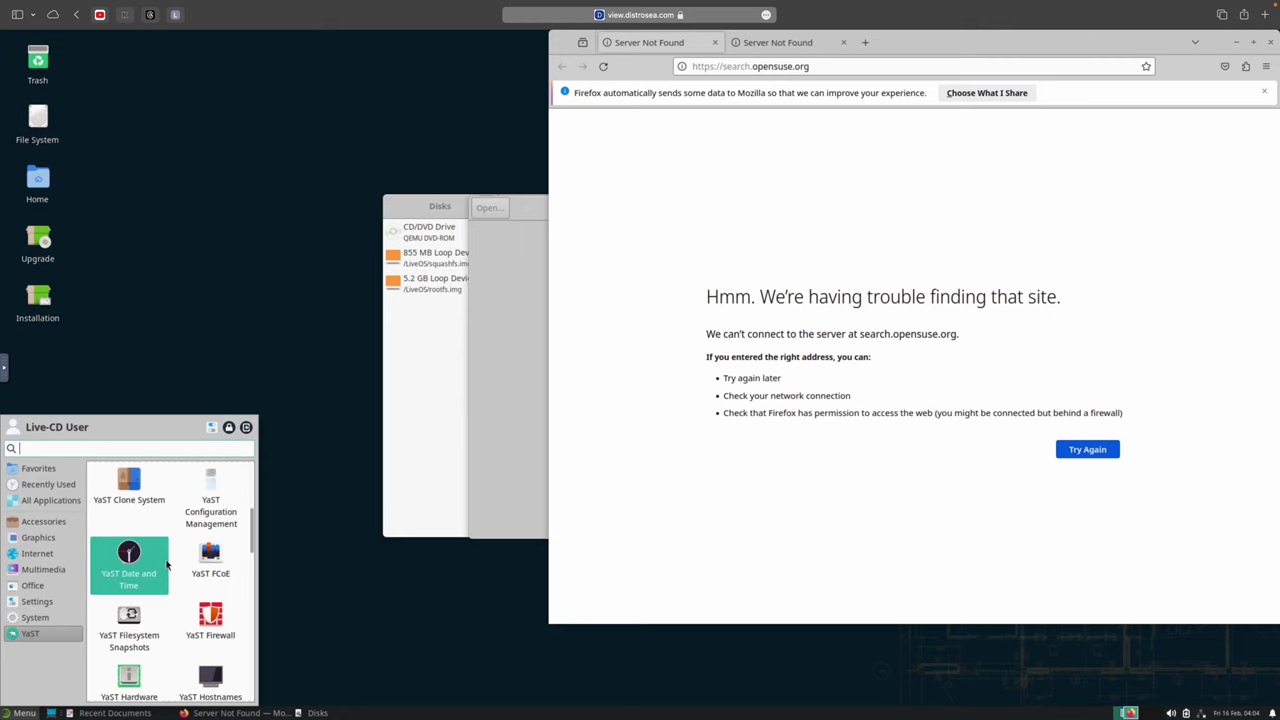
{"action": "scroll", "coordinate": [166, 563], "scroll_direction": "down", "scroll_amount": 4}
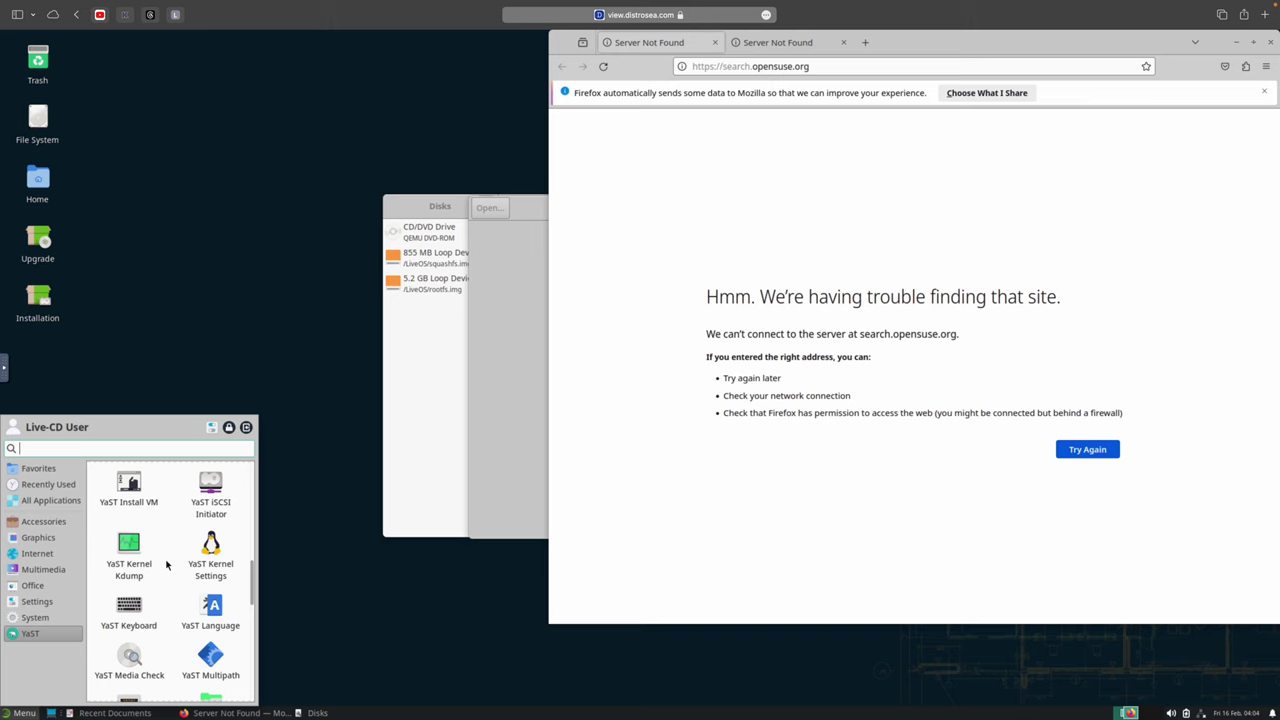
{"action": "scroll", "coordinate": [166, 565], "scroll_direction": "down", "scroll_amount": 3}
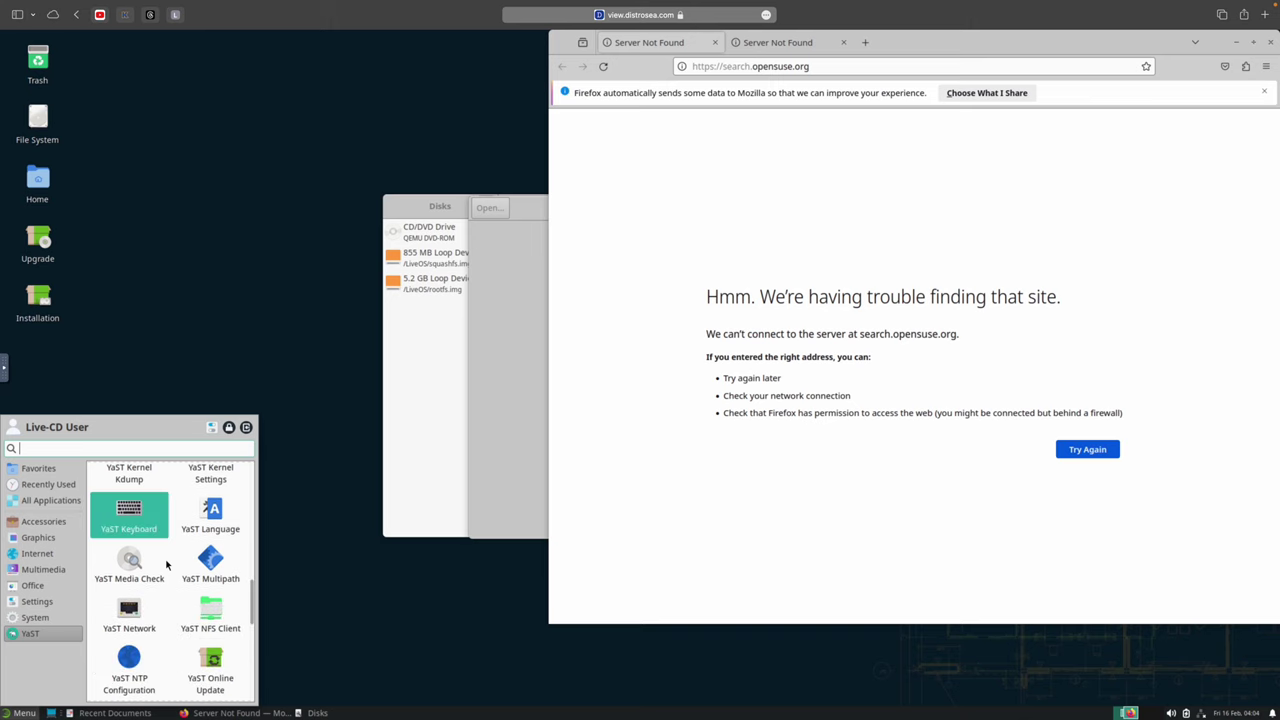
{"action": "scroll", "coordinate": [166, 565], "scroll_direction": "down", "scroll_amount": 2}
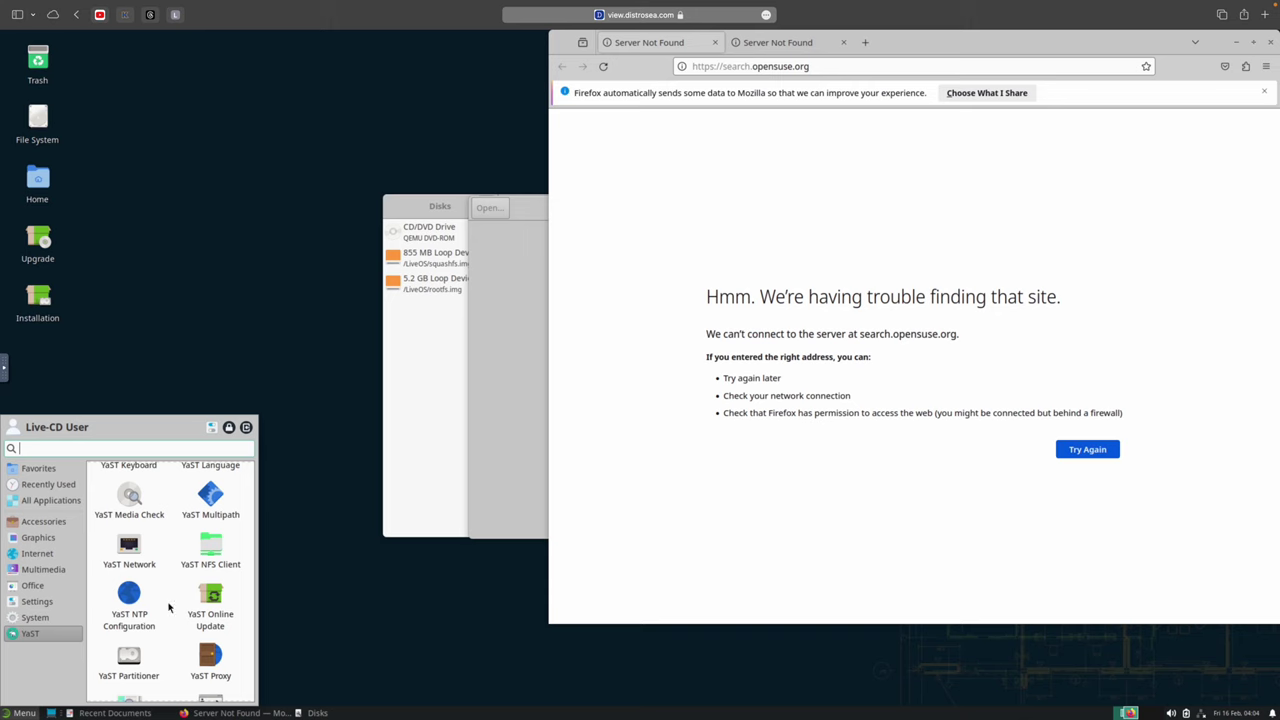
{"action": "scroll", "coordinate": [168, 607], "scroll_direction": "down", "scroll_amount": 5}
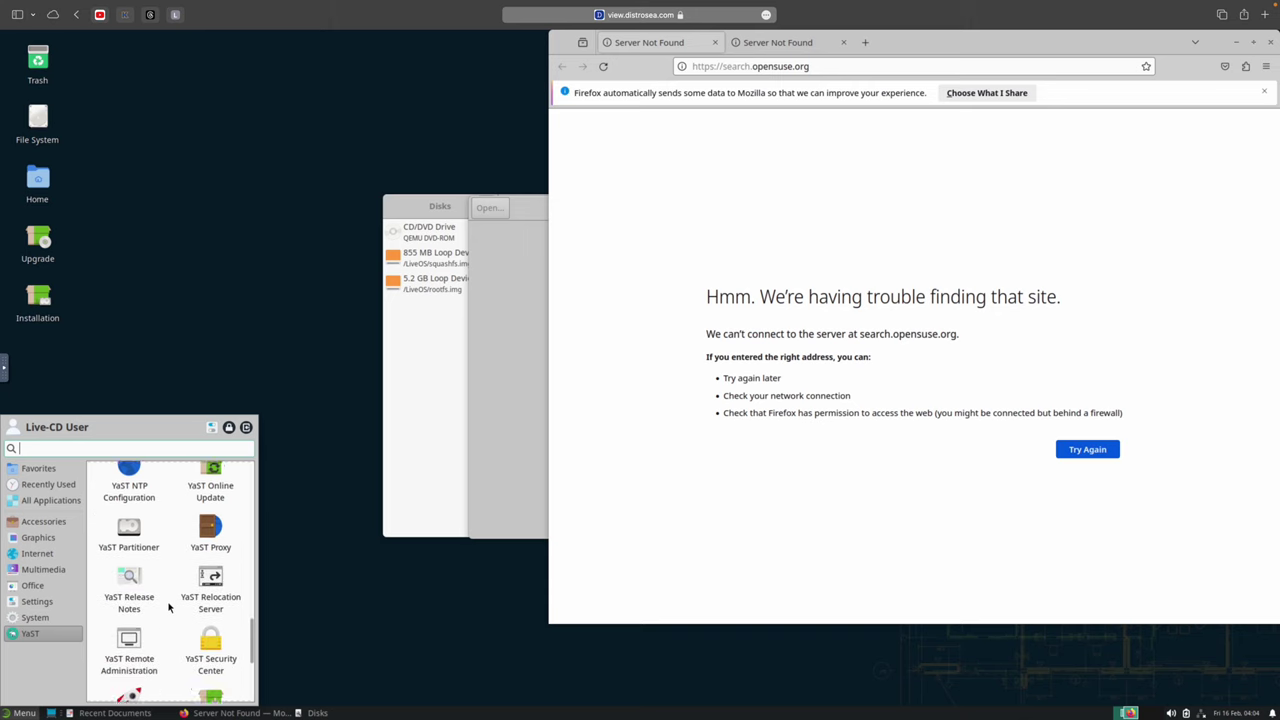
{"action": "scroll", "coordinate": [168, 607], "scroll_direction": "down", "scroll_amount": 1}
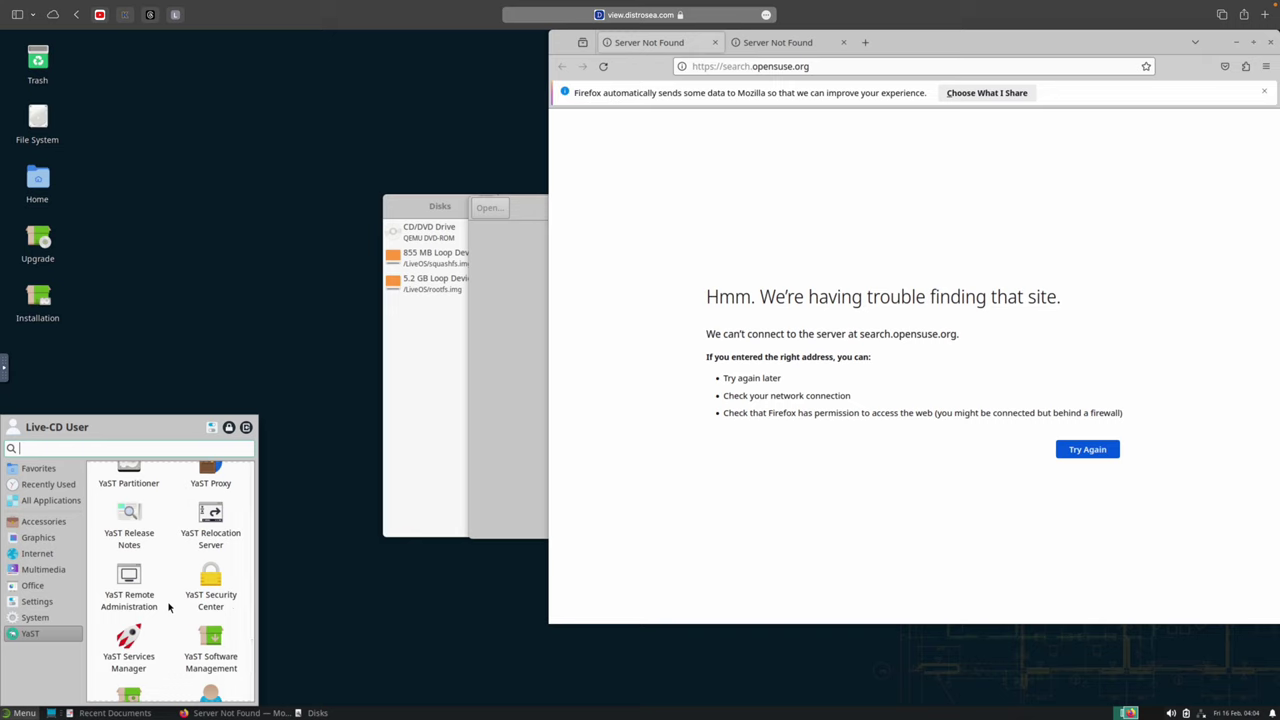
Step: Launch YaST Software Management, dismiss the repository initialization warning and minimize the package manager window
{"action": "left_click", "coordinate": [213, 640]}
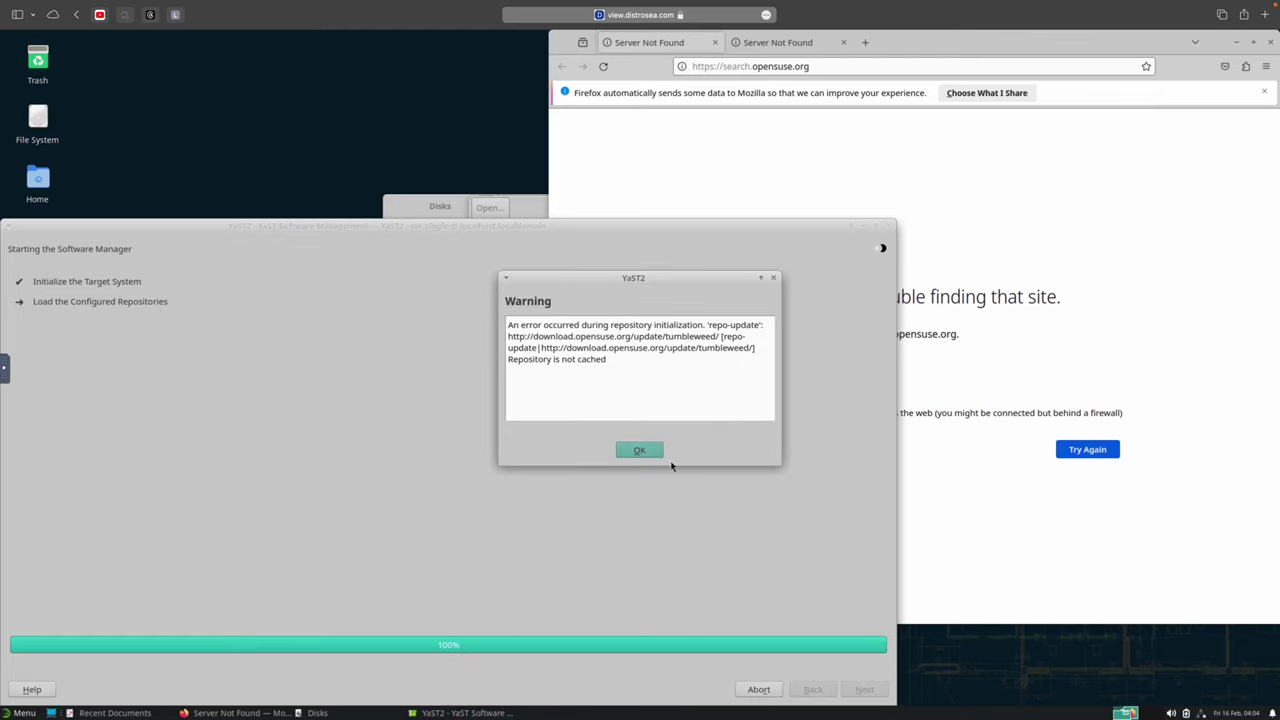
{"action": "left_click", "coordinate": [628, 451]}
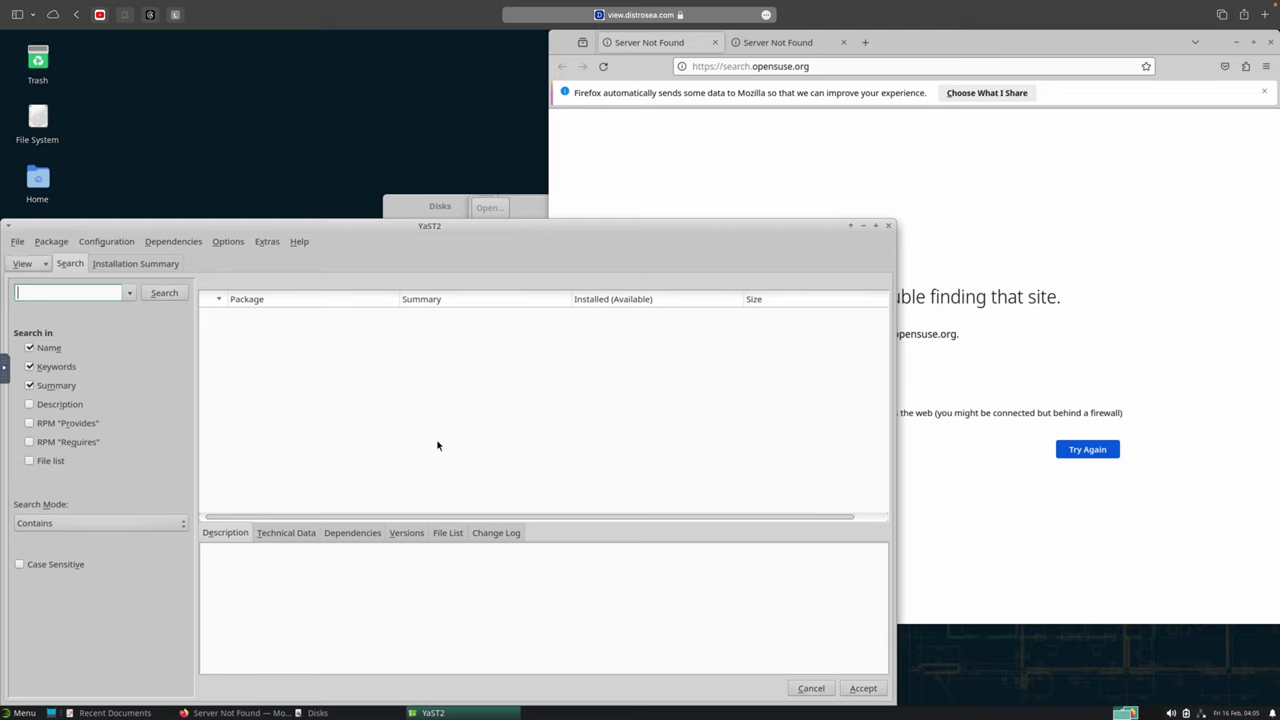
{"action": "left_click", "coordinate": [863, 225]}
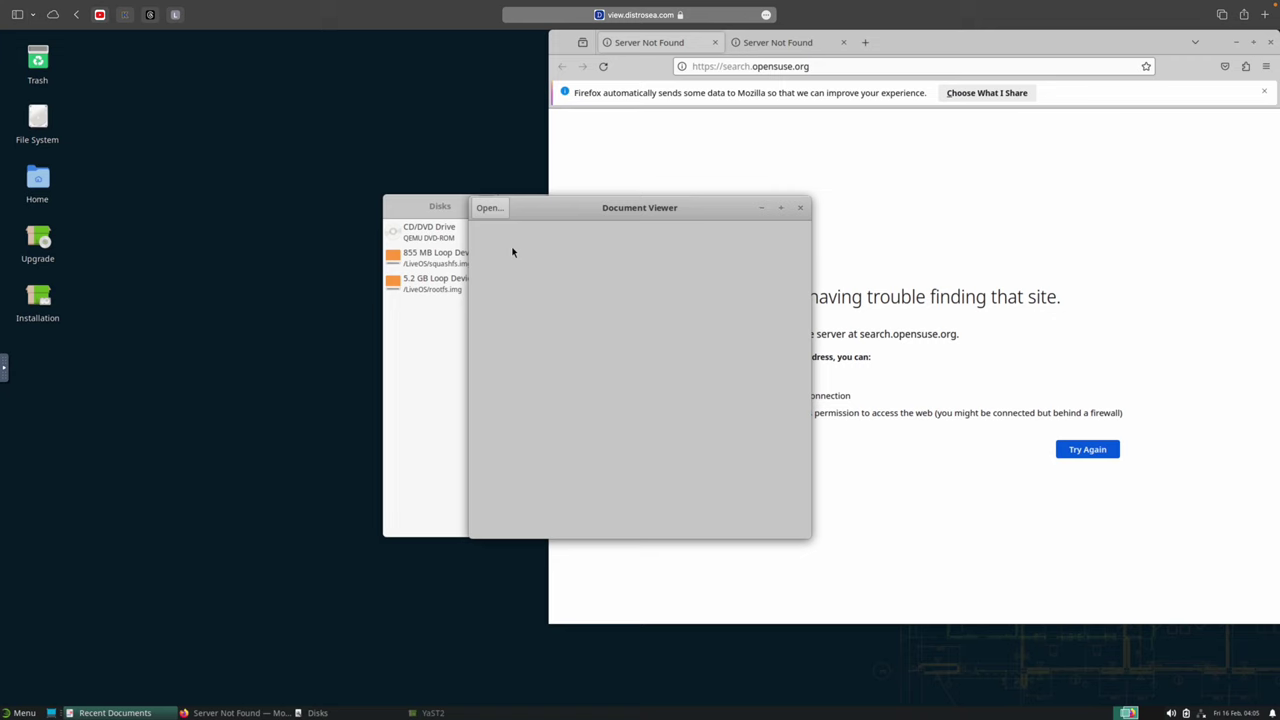
Step: Restore the minimized YaST package manager window and glance over the System category of the application list again
{"action": "left_click", "coordinate": [436, 712]}
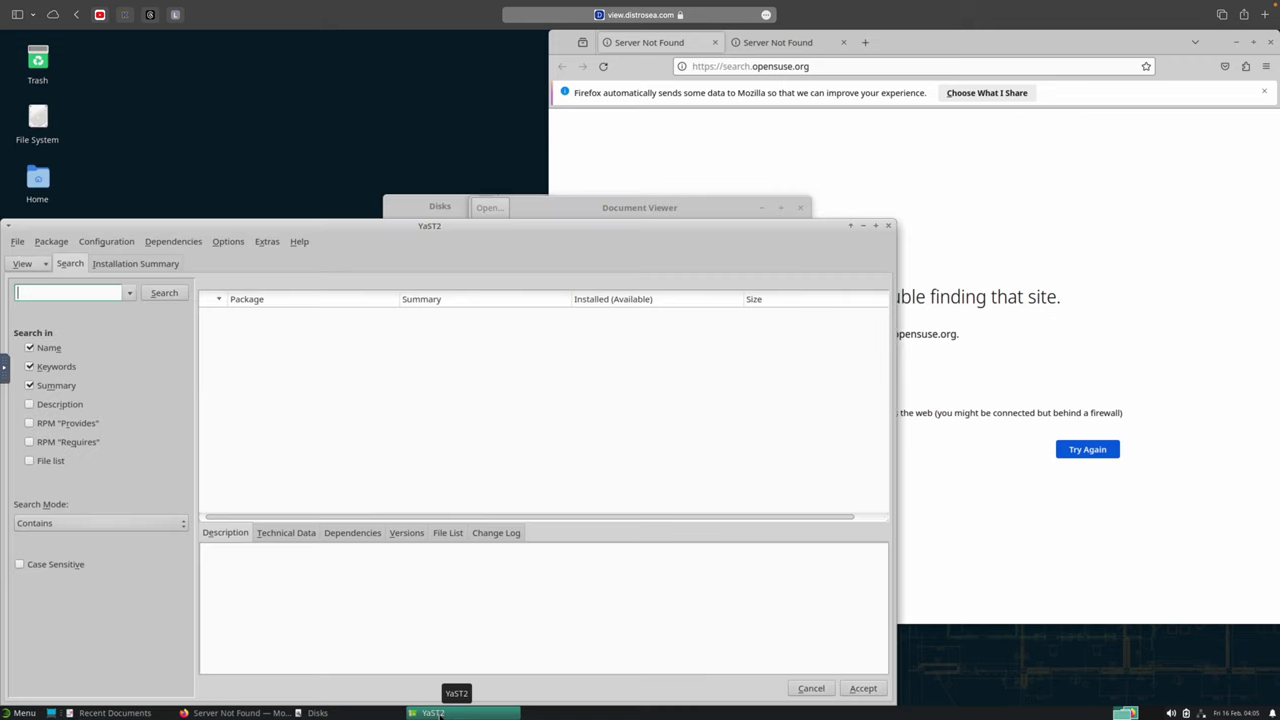
{"action": "left_click", "coordinate": [17, 712]}
{"action": "left_click", "coordinate": [35, 617]}
{"action": "scroll", "coordinate": [183, 592], "scroll_direction": "down", "scroll_amount": 1}
{"action": "scroll", "coordinate": [183, 592], "scroll_direction": "up", "scroll_amount": 1}
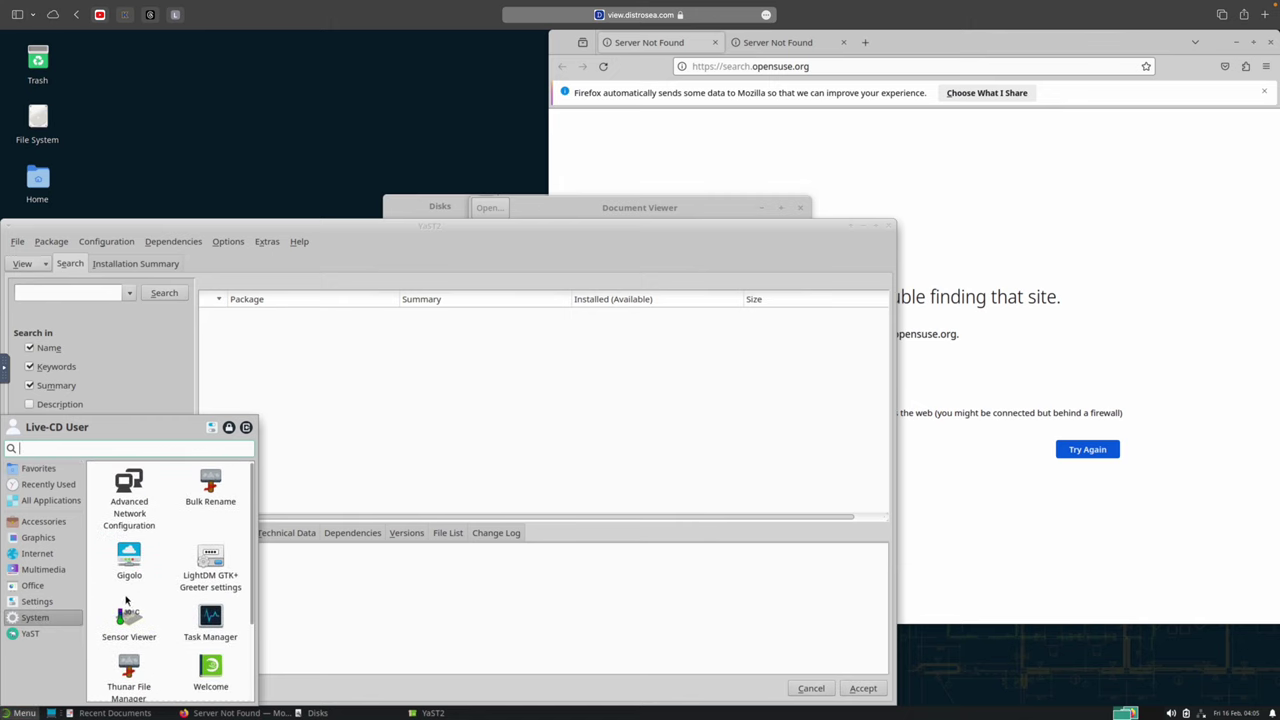
Step: Go through the full YaST category again, reviewing the modules from Installation down to YaST Vendor Driver, and dismiss the application list
{"action": "left_click", "coordinate": [35, 633]}
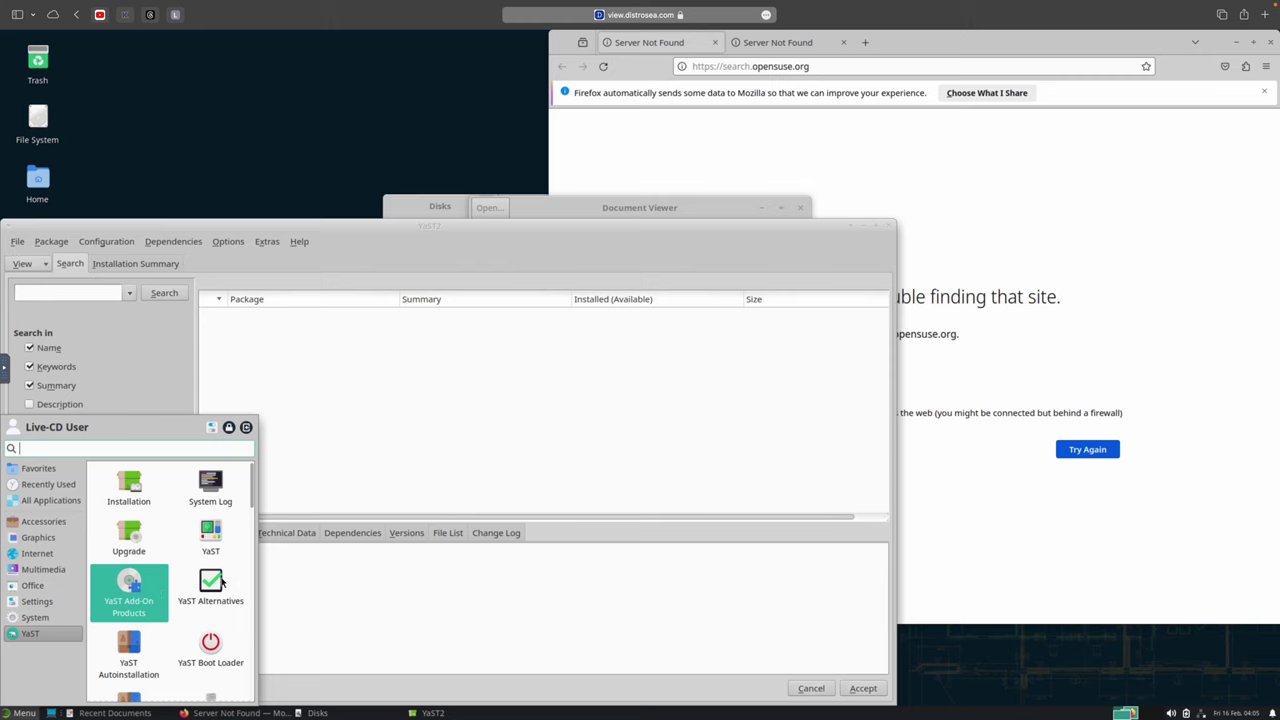
{"action": "scroll", "coordinate": [173, 593], "scroll_direction": "down", "scroll_amount": 1}
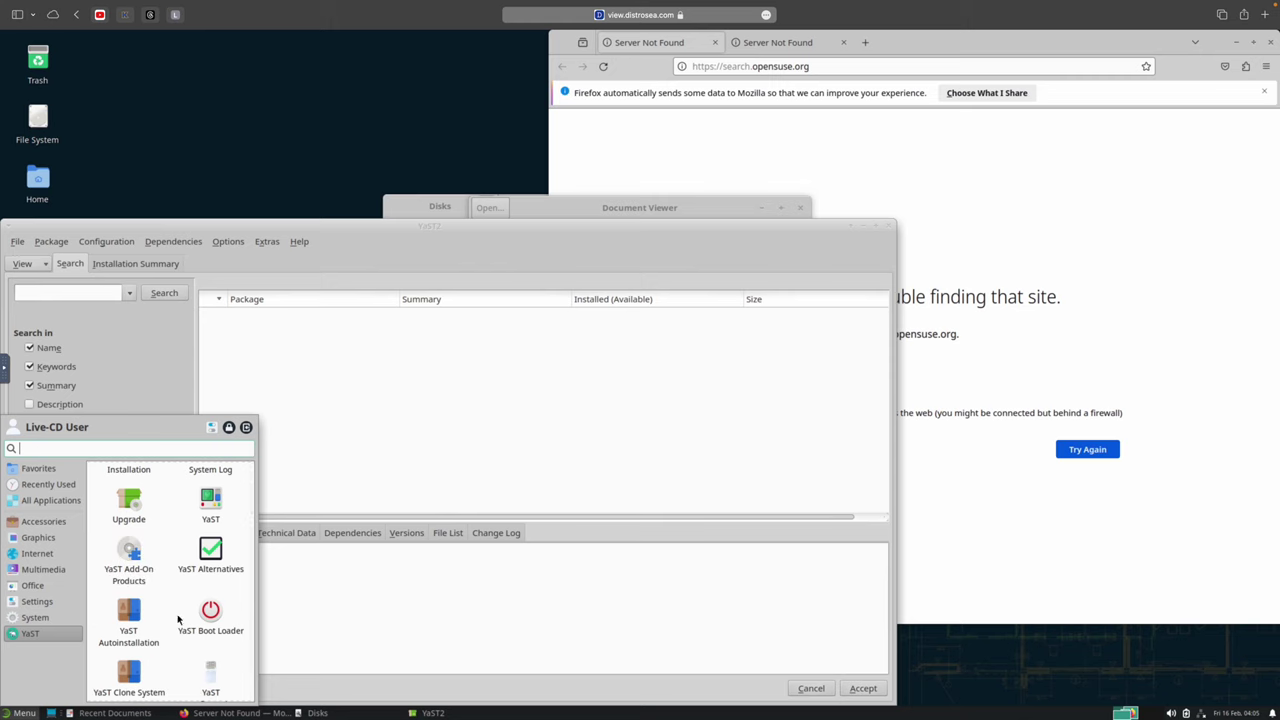
{"action": "scroll", "coordinate": [178, 618], "scroll_direction": "down", "scroll_amount": 1}
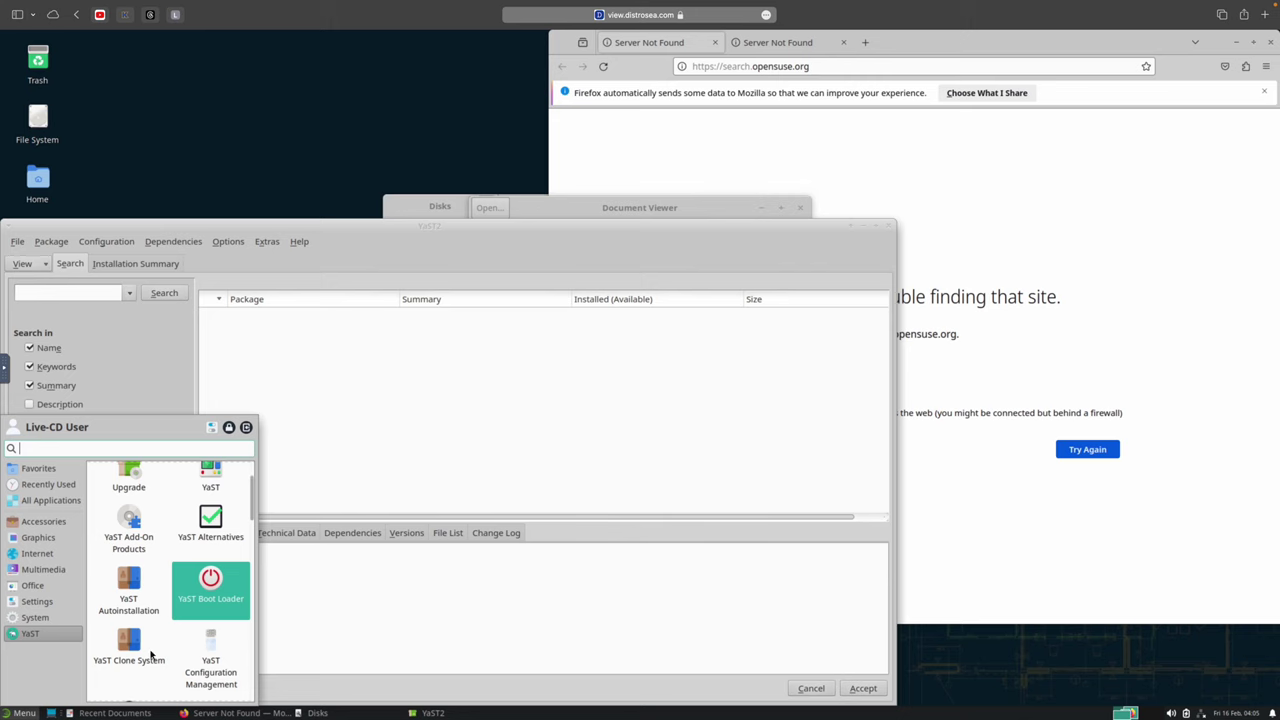
{"action": "scroll", "coordinate": [150, 656], "scroll_direction": "down", "scroll_amount": 4}
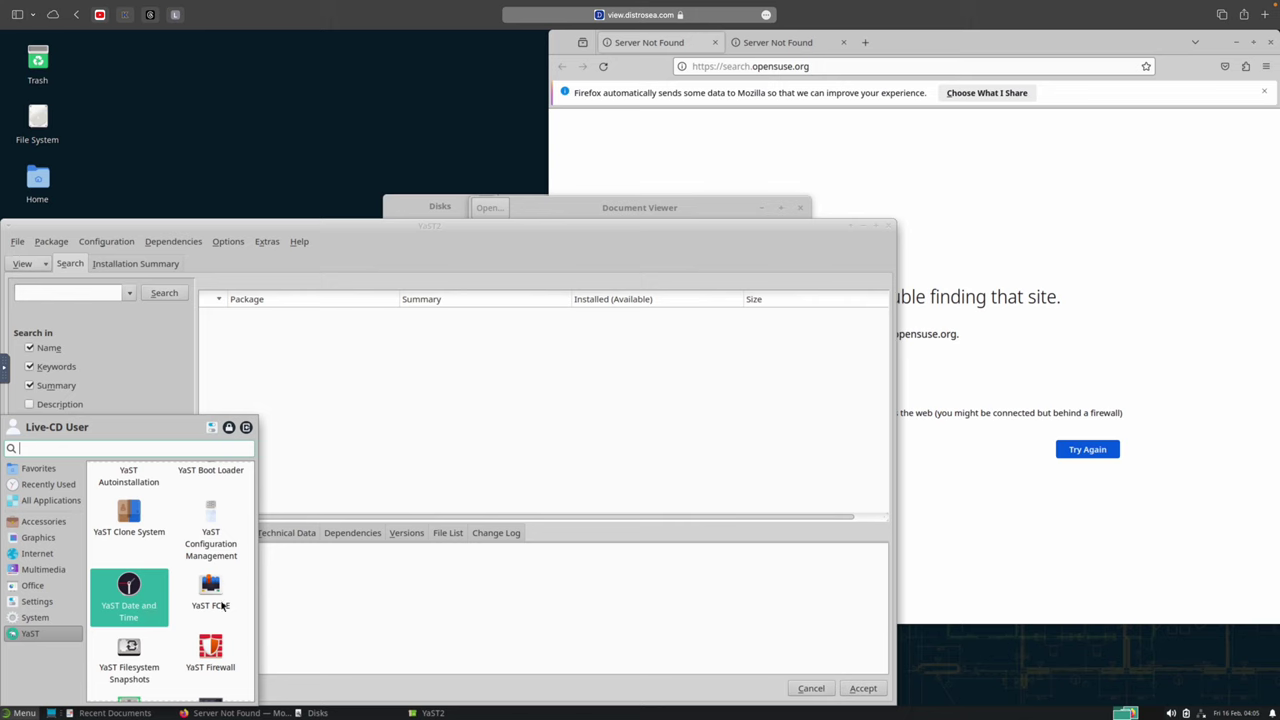
{"action": "scroll", "coordinate": [222, 605], "scroll_direction": "down", "scroll_amount": 1}
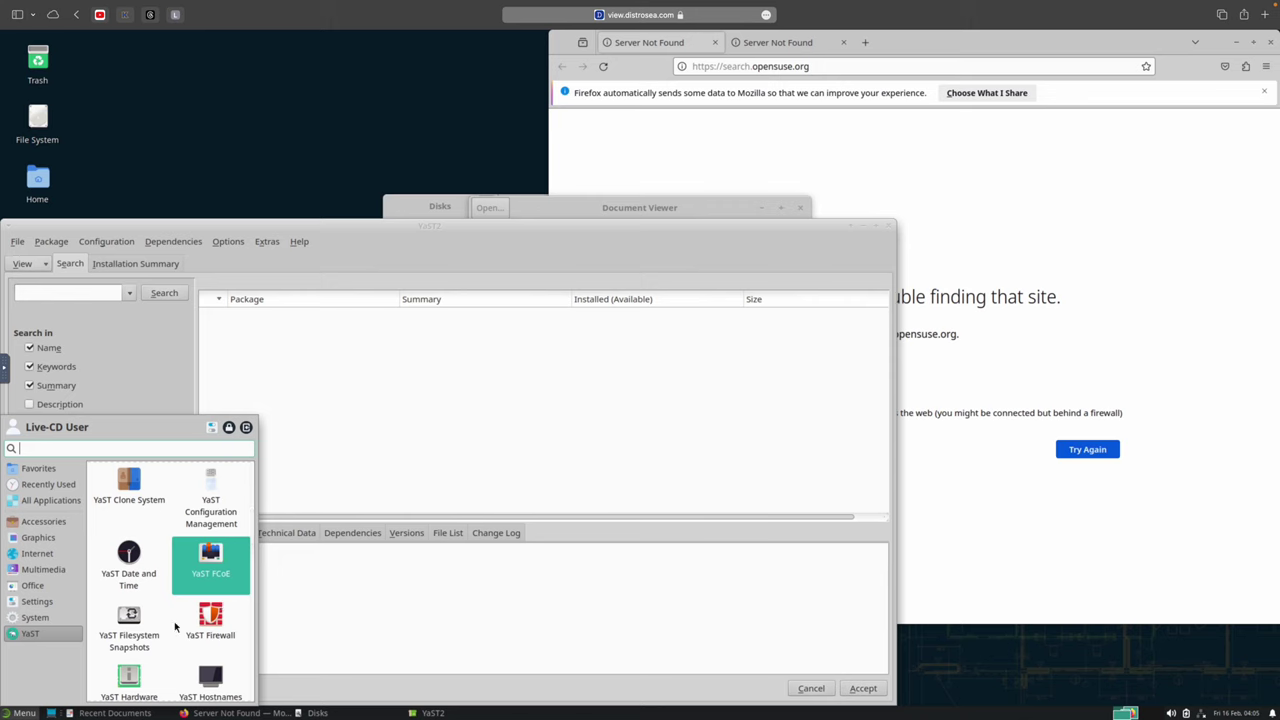
{"action": "scroll", "coordinate": [174, 621], "scroll_direction": "down", "scroll_amount": 2}
{"action": "scroll", "coordinate": [174, 621], "scroll_direction": "down", "scroll_amount": 6}
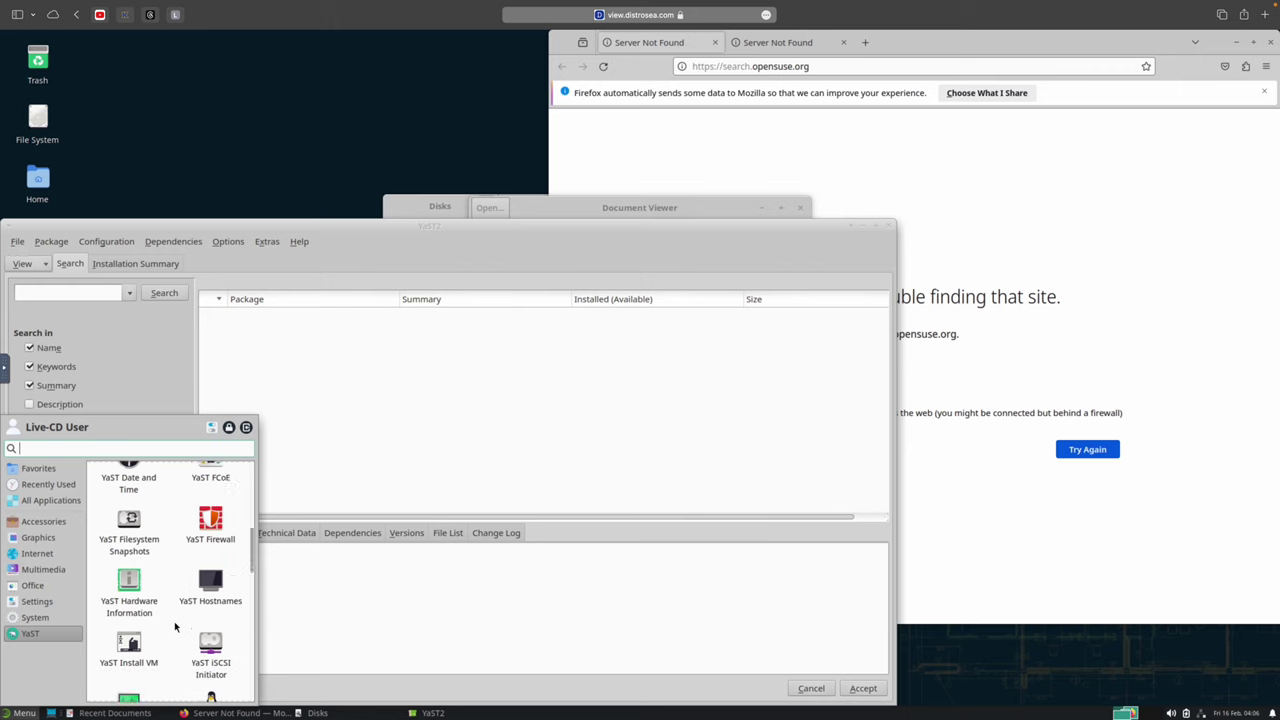
{"action": "scroll", "coordinate": [175, 626], "scroll_direction": "down", "scroll_amount": 6}
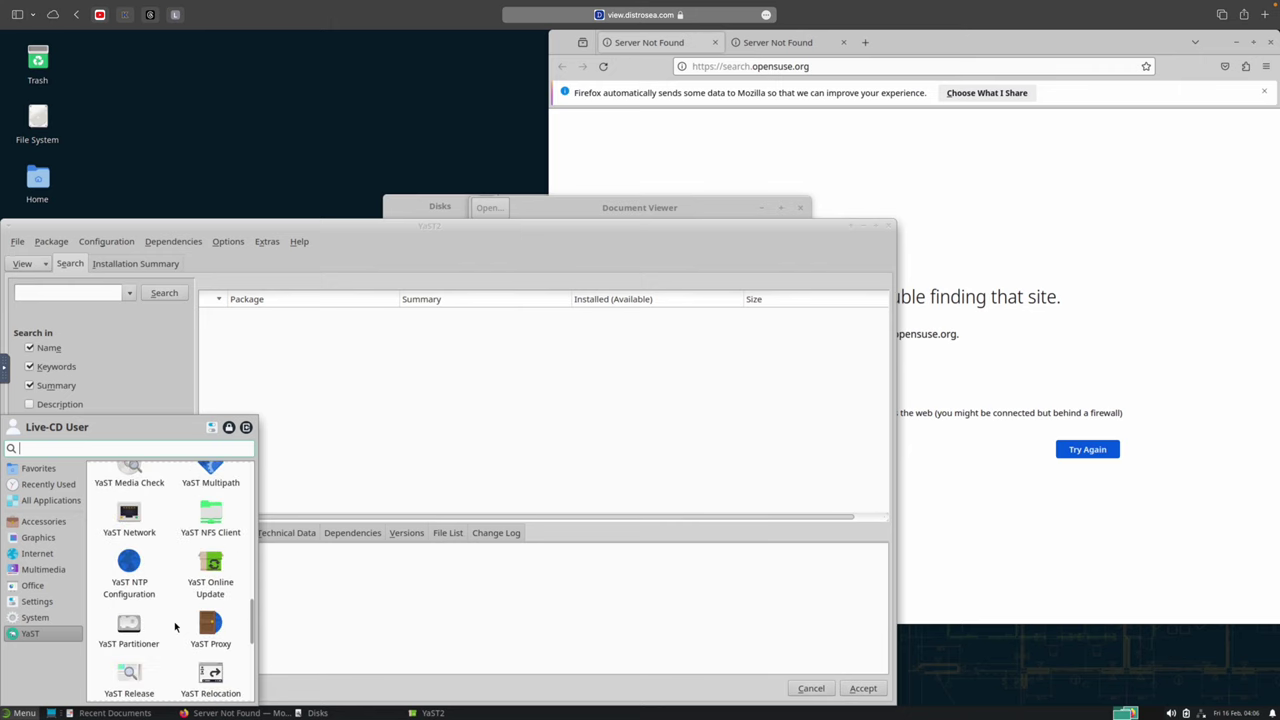
{"action": "scroll", "coordinate": [175, 626], "scroll_direction": "down", "scroll_amount": 8}
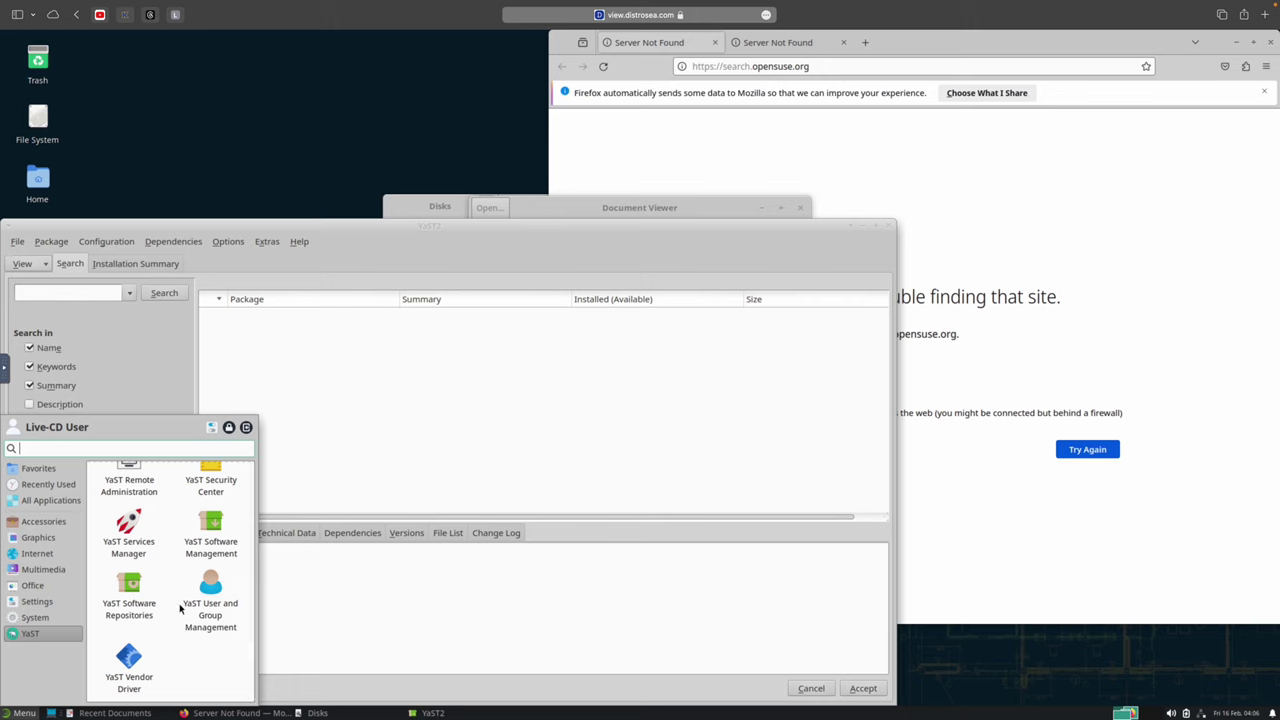
{"action": "scroll", "coordinate": [175, 626], "scroll_direction": "up", "scroll_amount": 6}
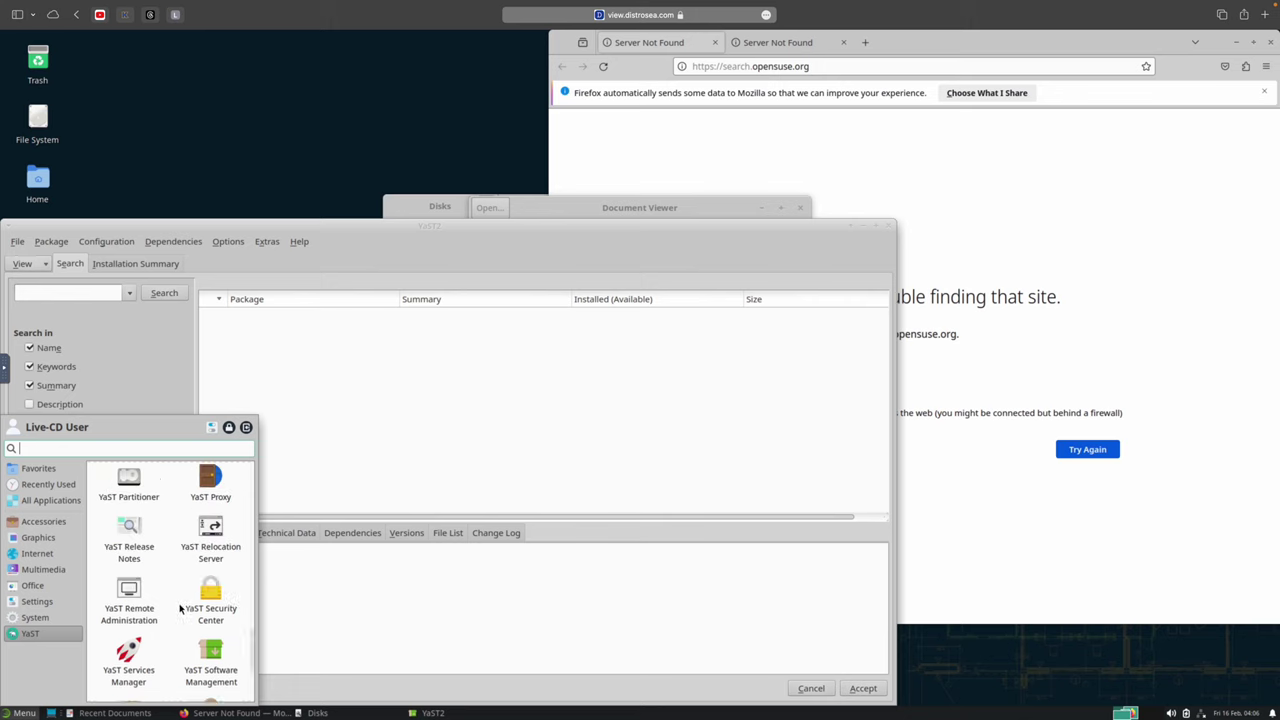
{"action": "left_click", "coordinate": [523, 421]}
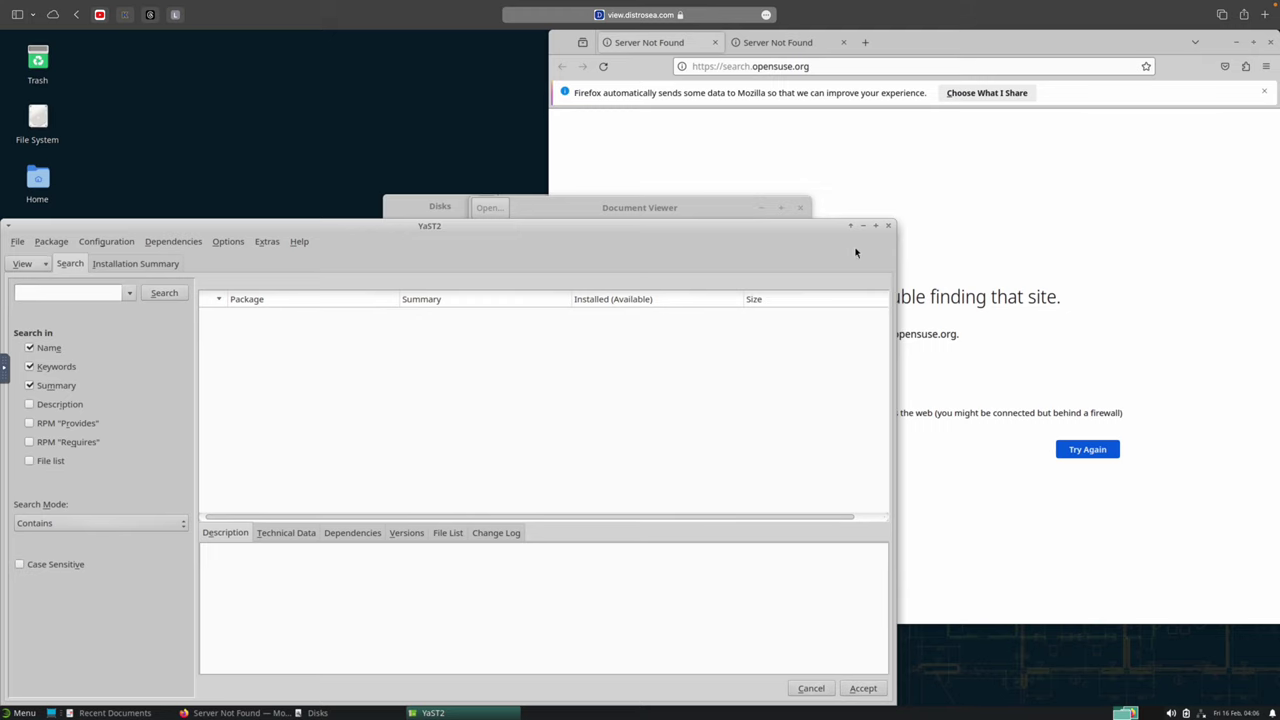
Step: Close the YaST package manager, Document Viewer and Disks windows, leaving Firefox open
{"action": "left_click", "coordinate": [888, 230]}
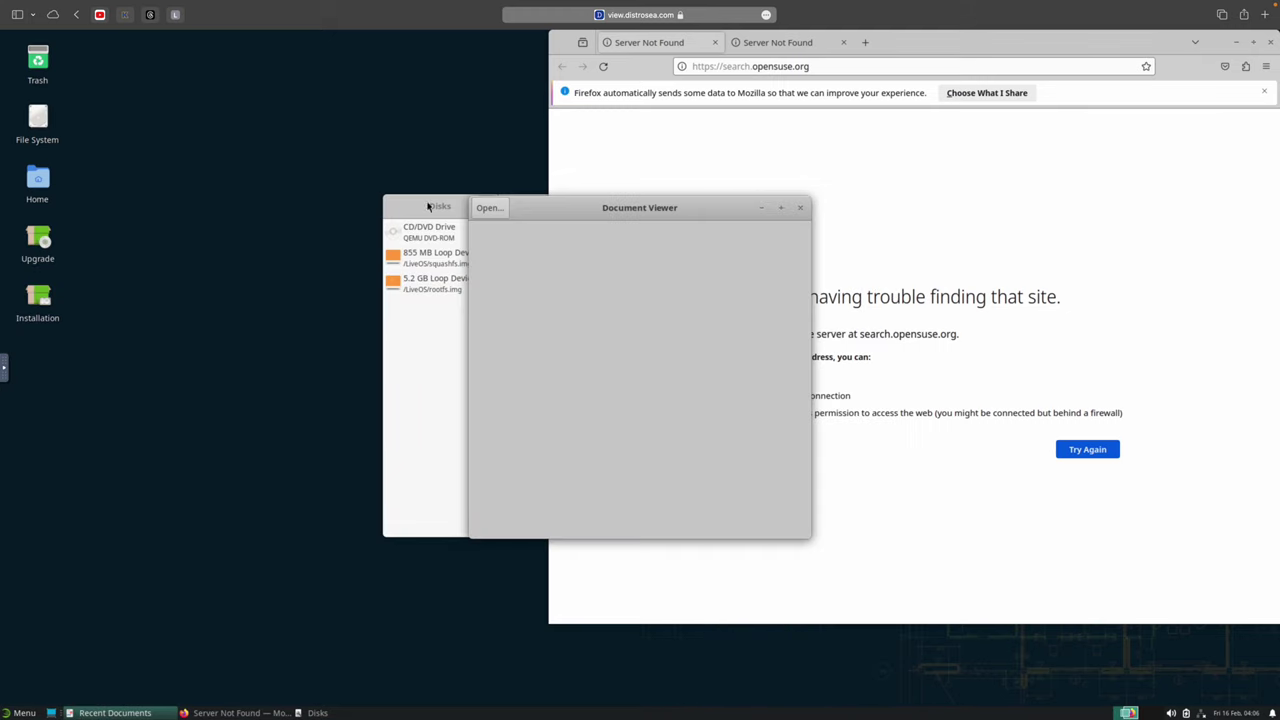
{"action": "left_click", "coordinate": [802, 210]}
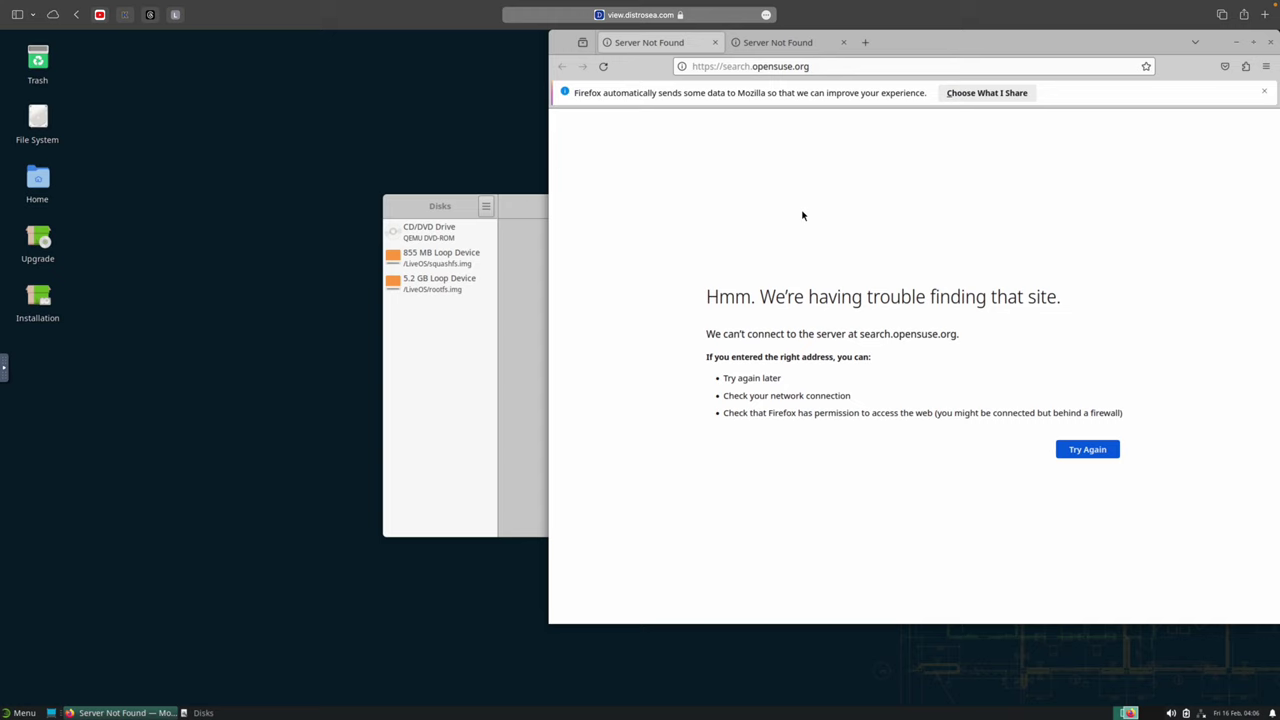
{"action": "left_click", "coordinate": [517, 205]}
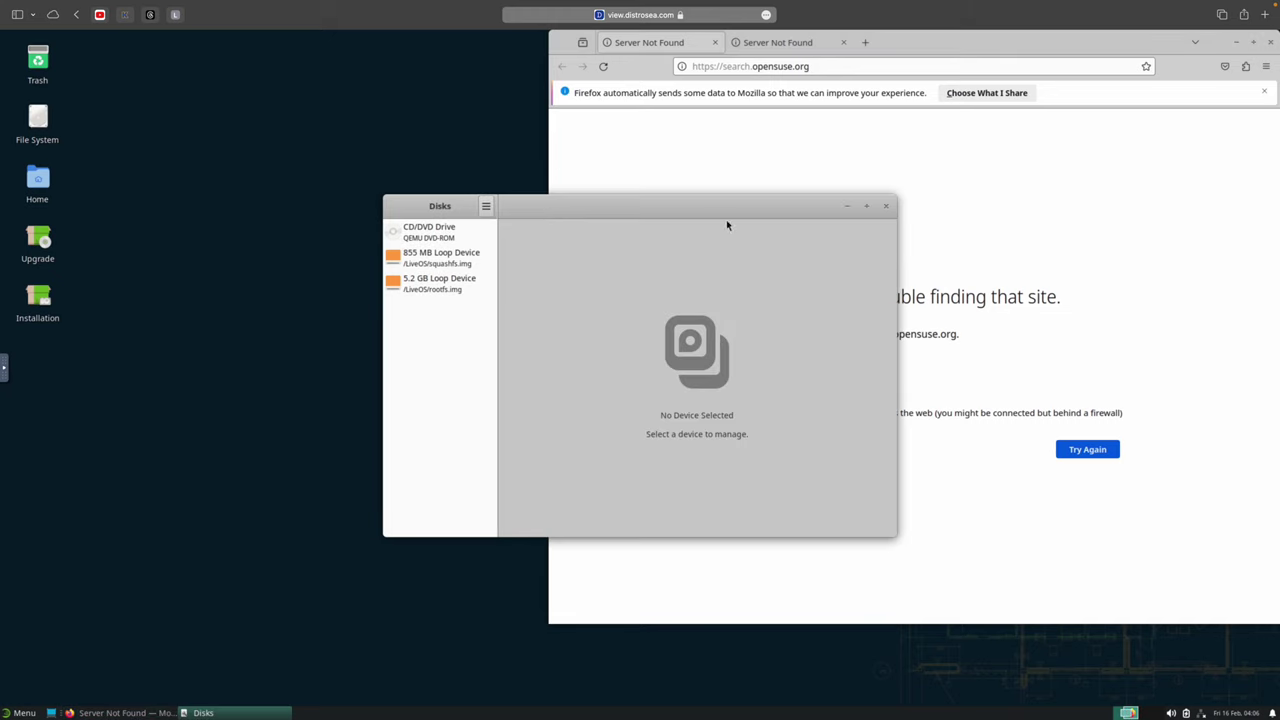
{"action": "left_click", "coordinate": [884, 206]}
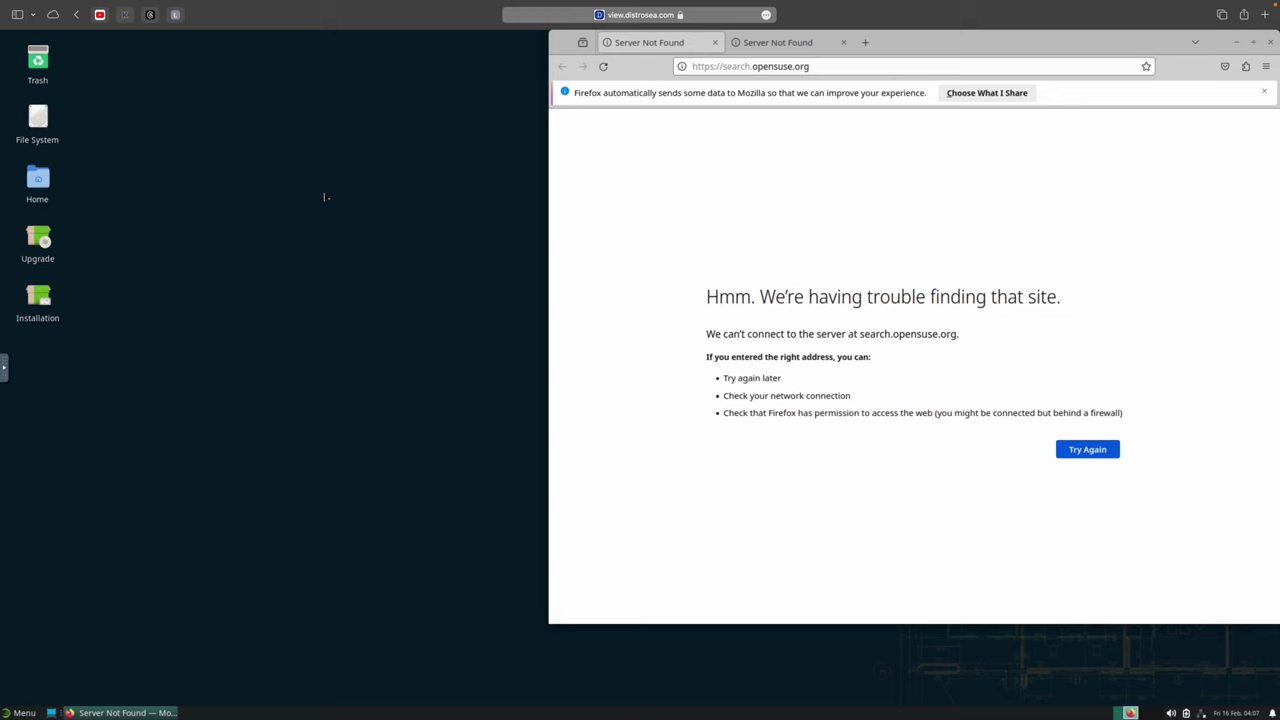
Step: Shut down the live session without saving it for future logins
{"action": "left_click", "coordinate": [299, 213]}
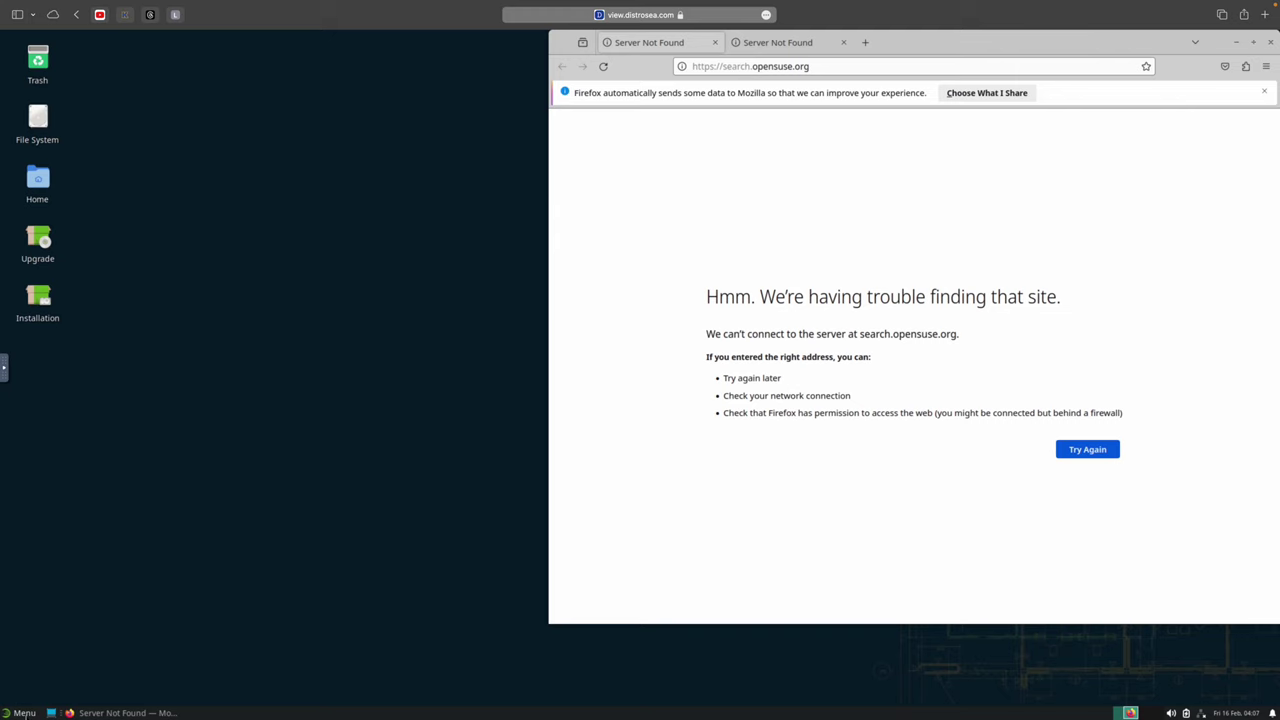
{"action": "left_click", "coordinate": [30, 712]}
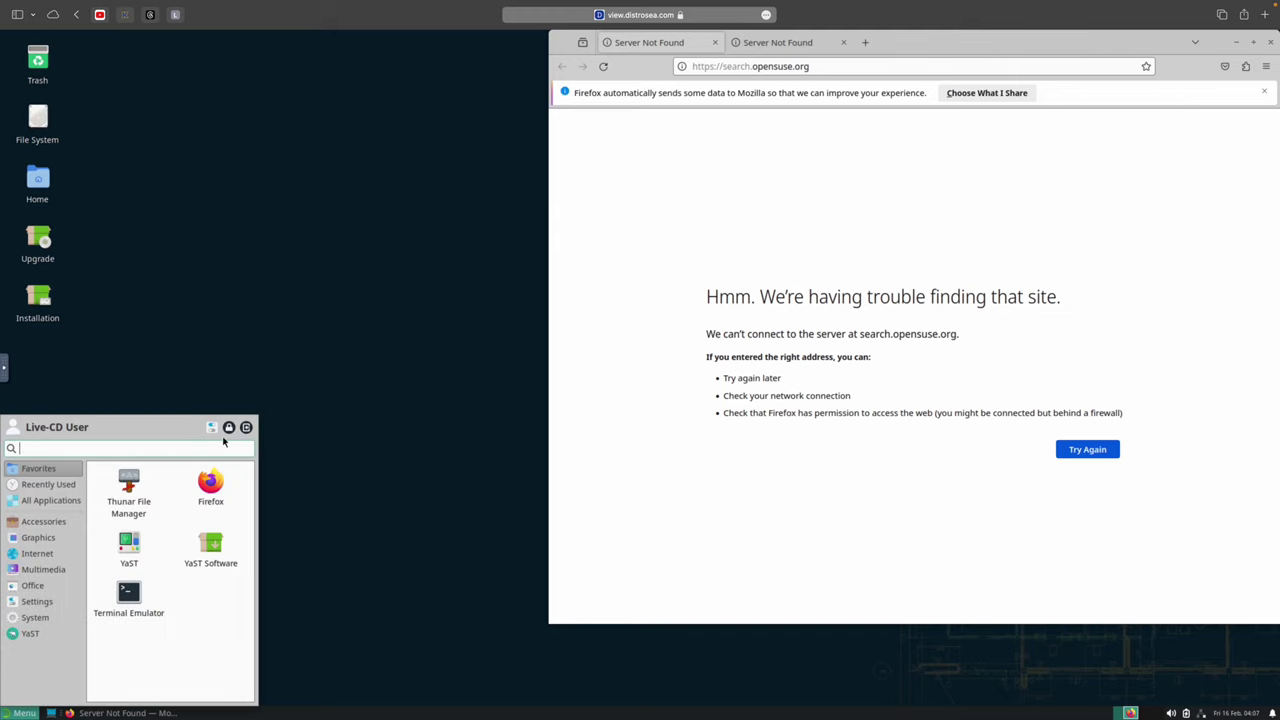
{"action": "left_click", "coordinate": [247, 427]}
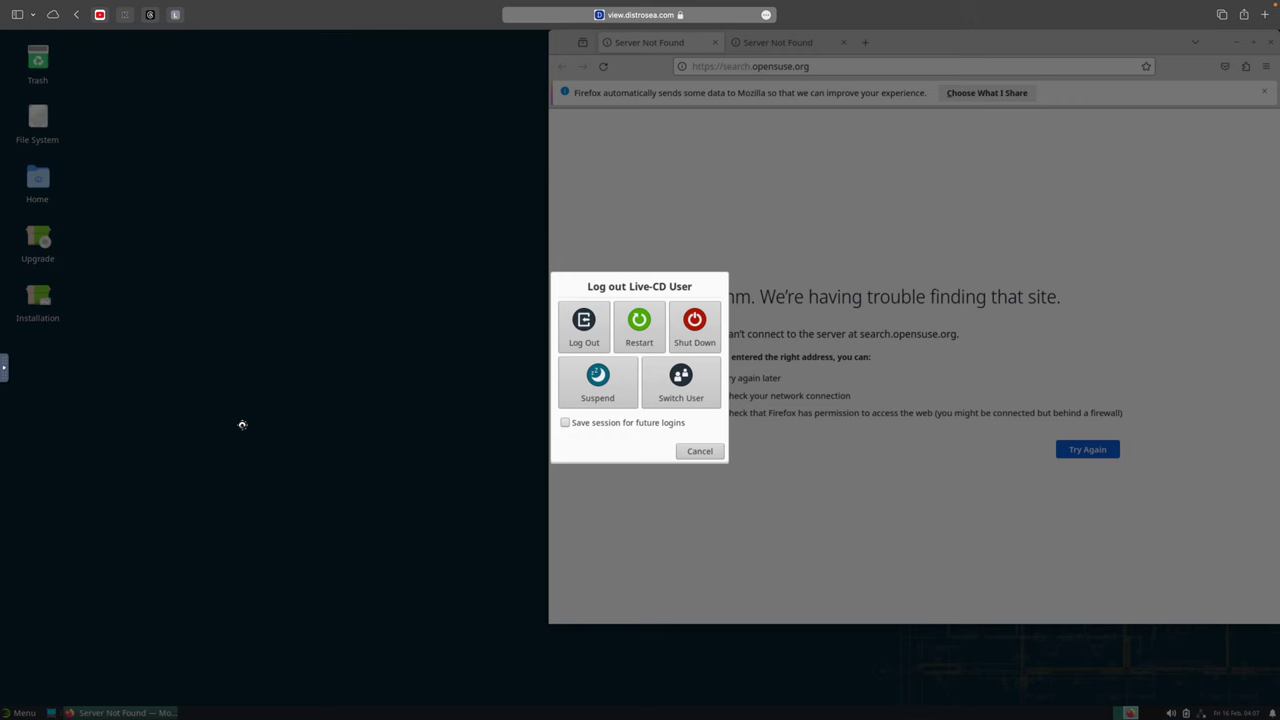
{"action": "left_click", "coordinate": [697, 330]}
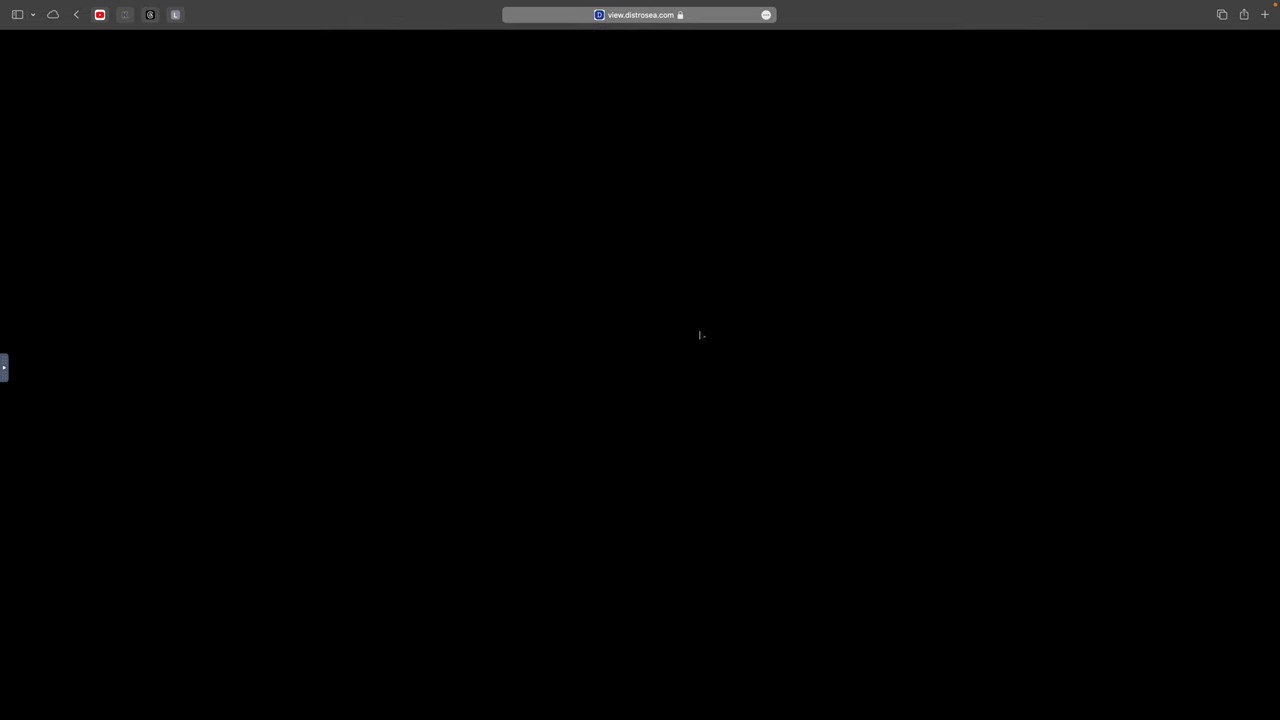